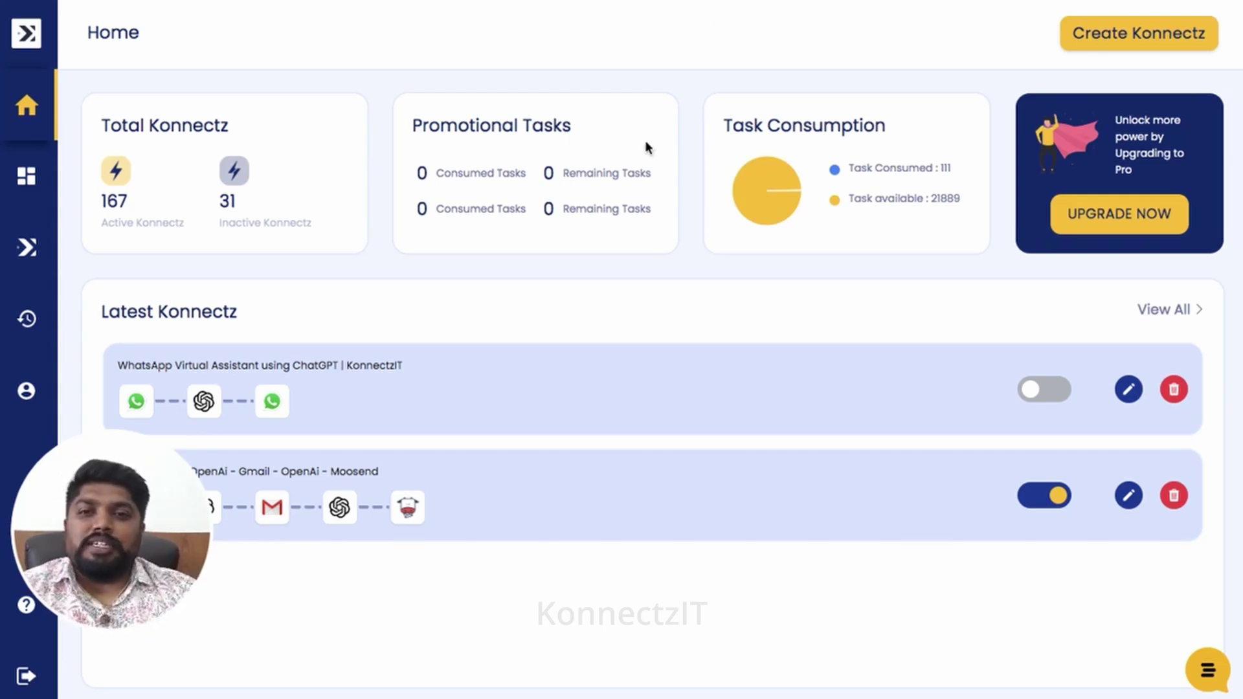
Start a new Konnectz and name it 'Google Sheet to Telegram Demo'.
{"action": "left_click", "coordinate": [1120, 31]}
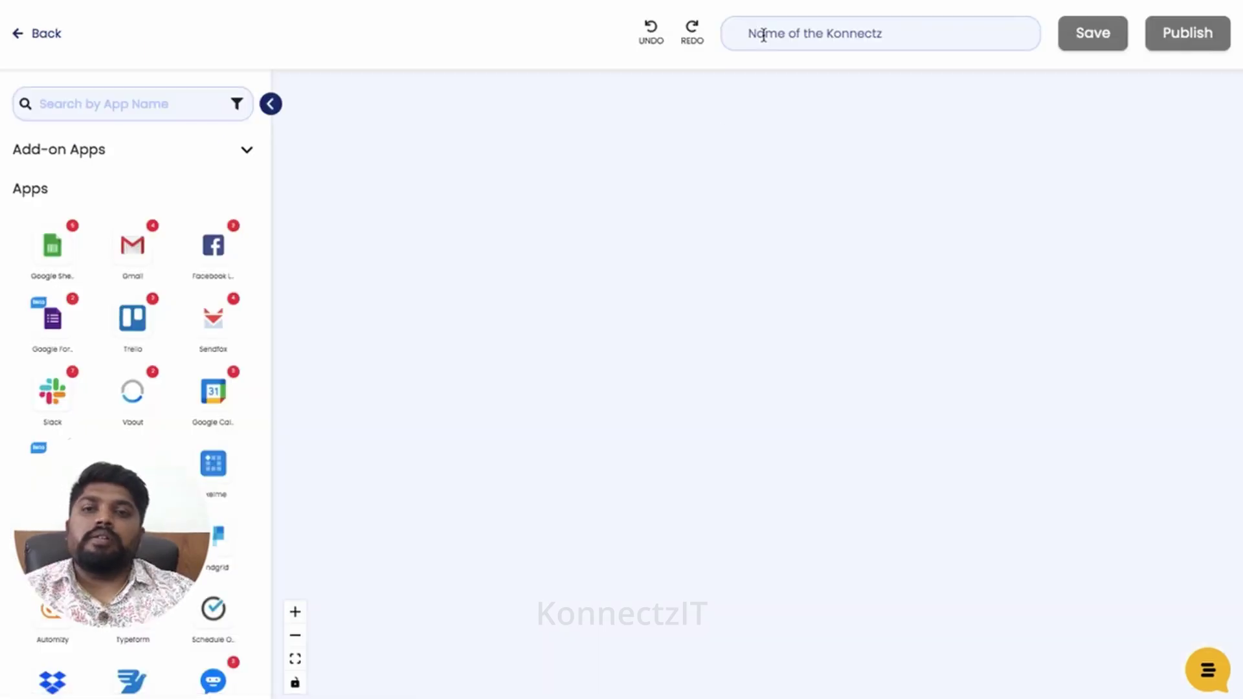
{"action": "left_click", "coordinate": [769, 34]}
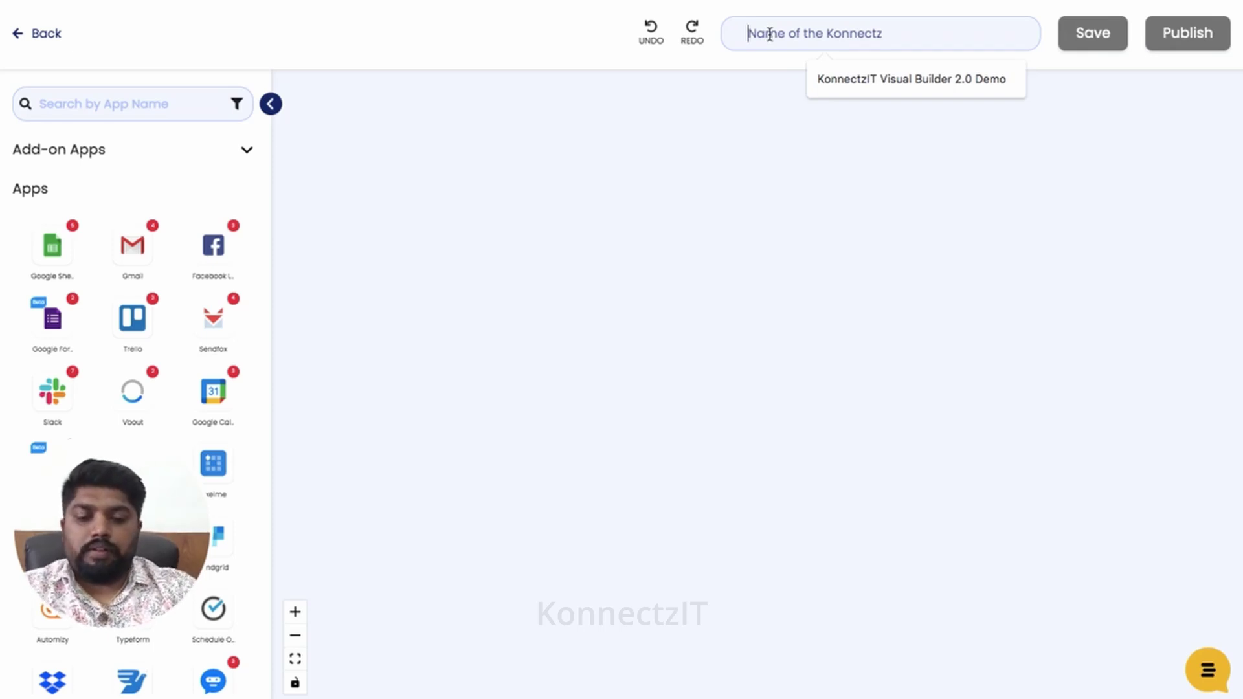
{"action": "type", "text": "Google Sheet"}
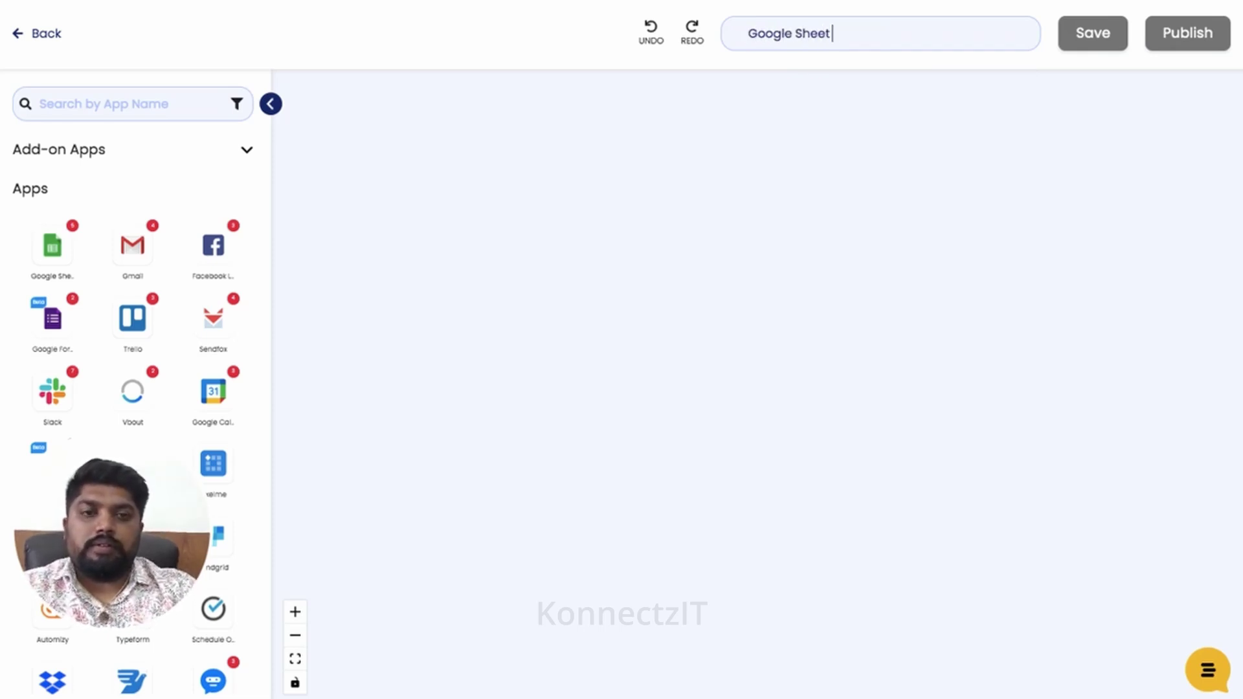
{"action": "type", "text": " to Telegram Demo"}
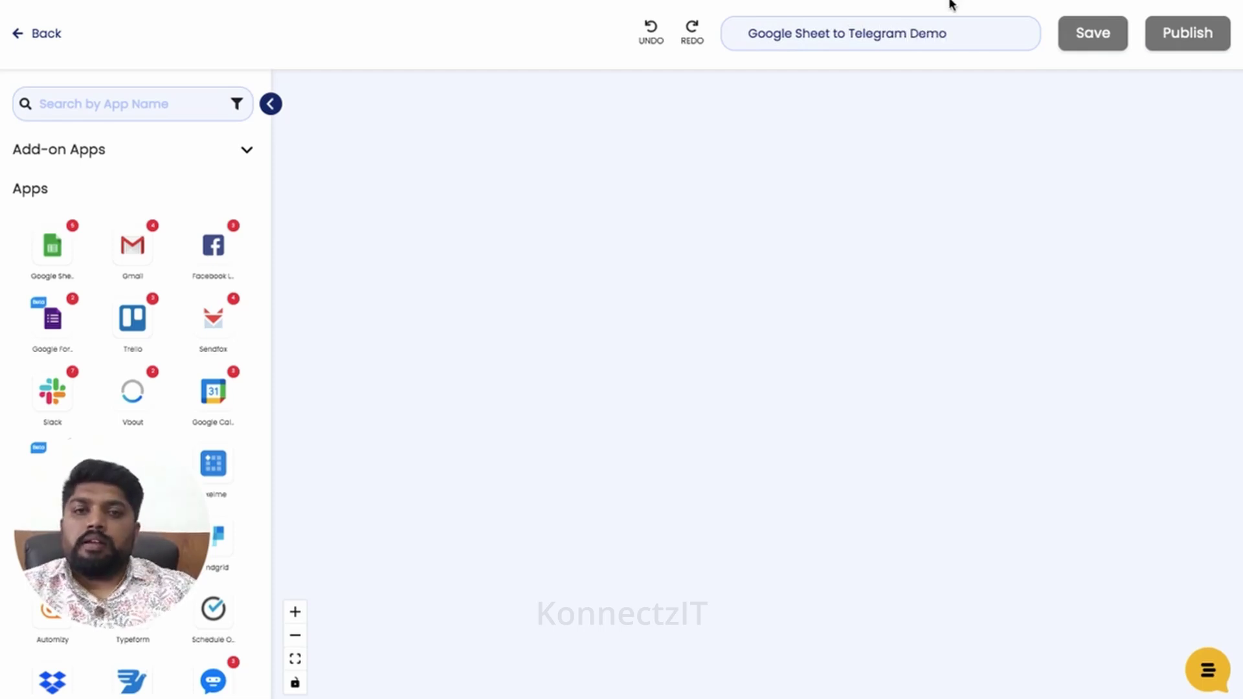
Place a Google Sheets step on the canvas and position it.
{"action": "left_click", "coordinate": [80, 107]}
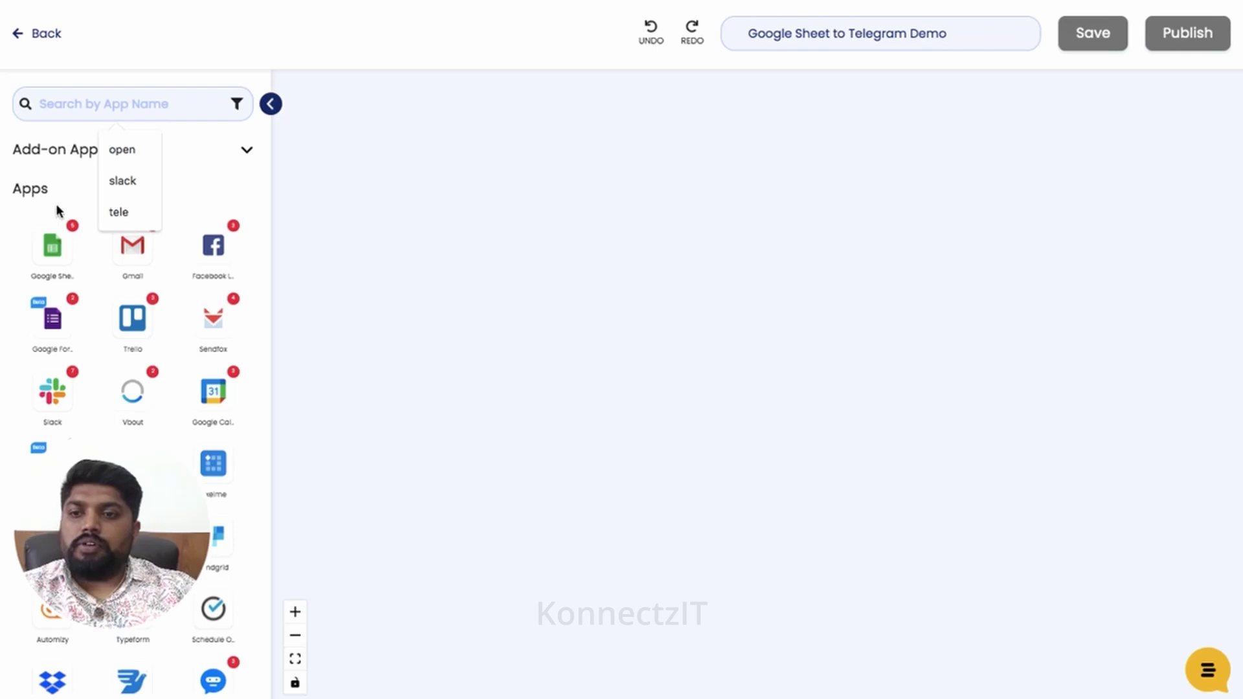
{"action": "left_click_drag", "start_coordinate": [53, 244], "coordinate": [409, 193]}
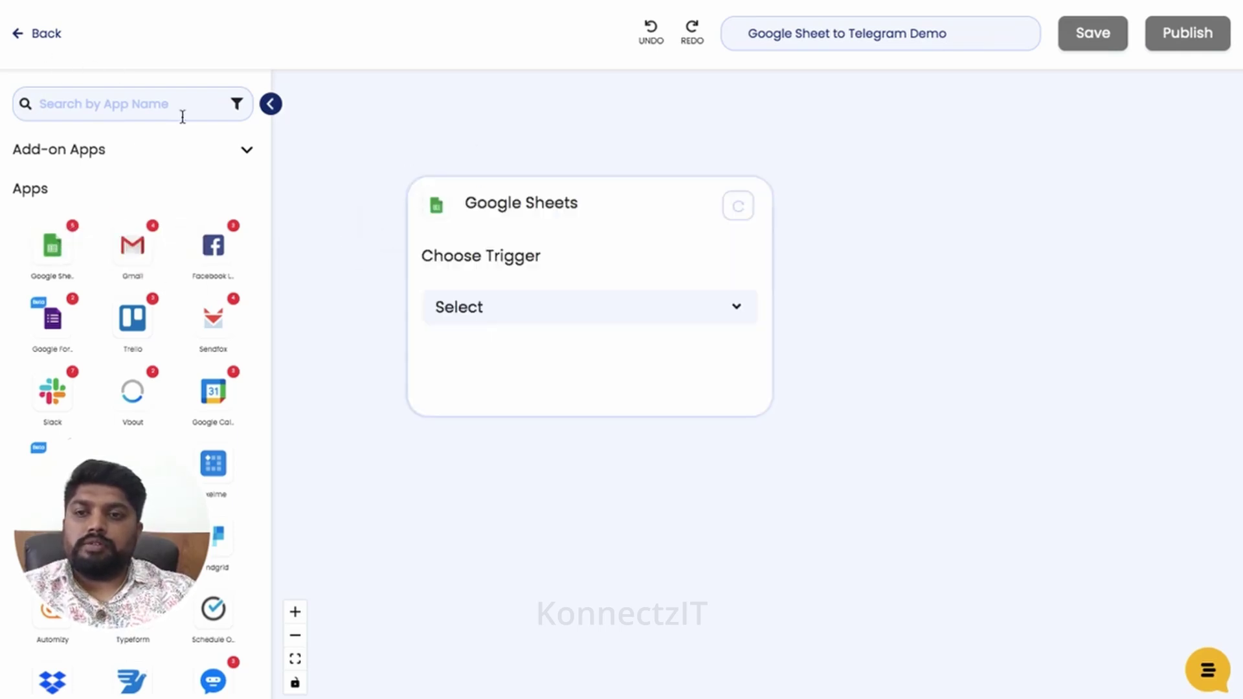
{"action": "left_click", "coordinate": [271, 104]}
{"action": "mouse_move", "coordinate": [431, 213]}
{"action": "left_mouse_down"}
{"action": "mouse_move", "coordinate": [505, 180]}
{"action": "mouse_move", "coordinate": [574, 172]}
{"action": "left_mouse_up"}
{"action": "scroll", "coordinate": [496, 192], "scroll_direction": "up", "scroll_amount": 4}
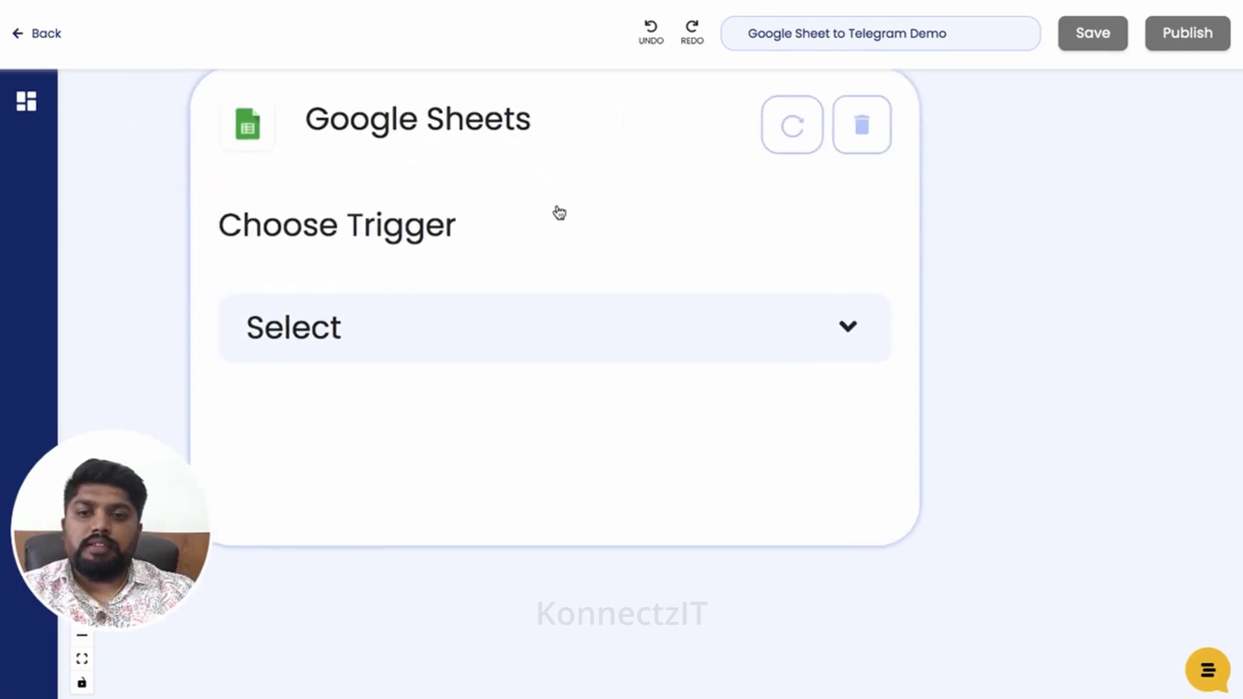
{"action": "left_click", "coordinate": [976, 191]}
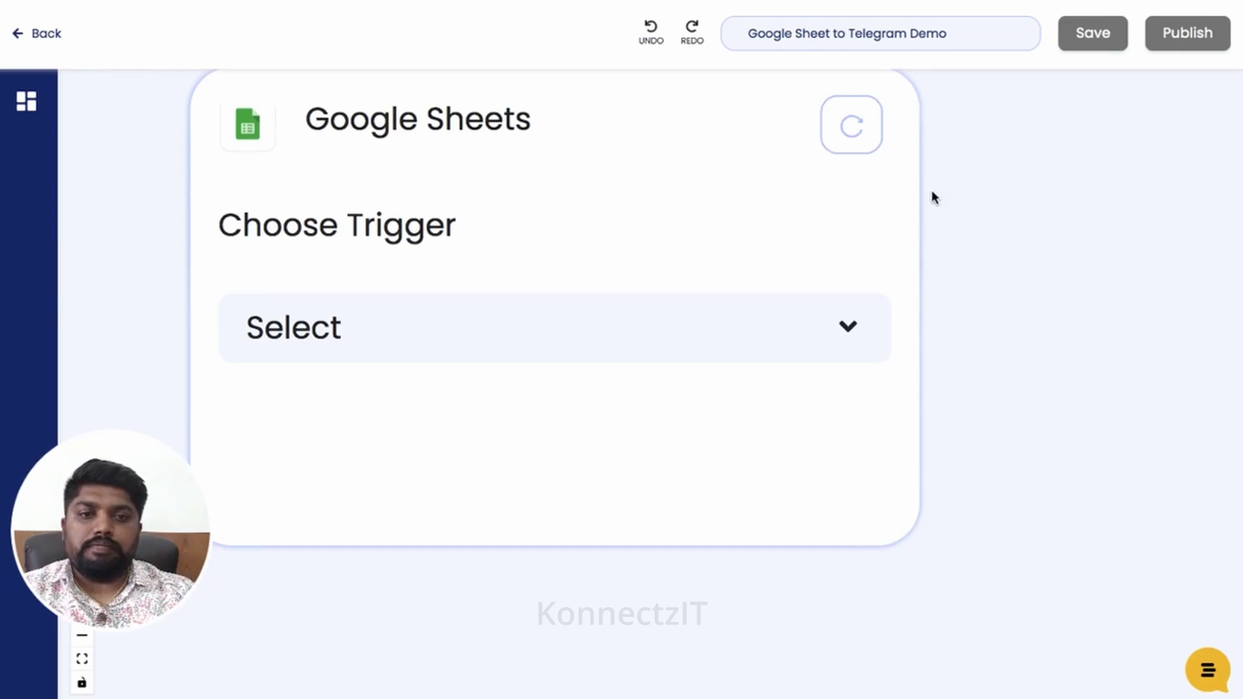
{"action": "left_click_drag", "start_coordinate": [630, 224], "coordinate": [617, 161]}
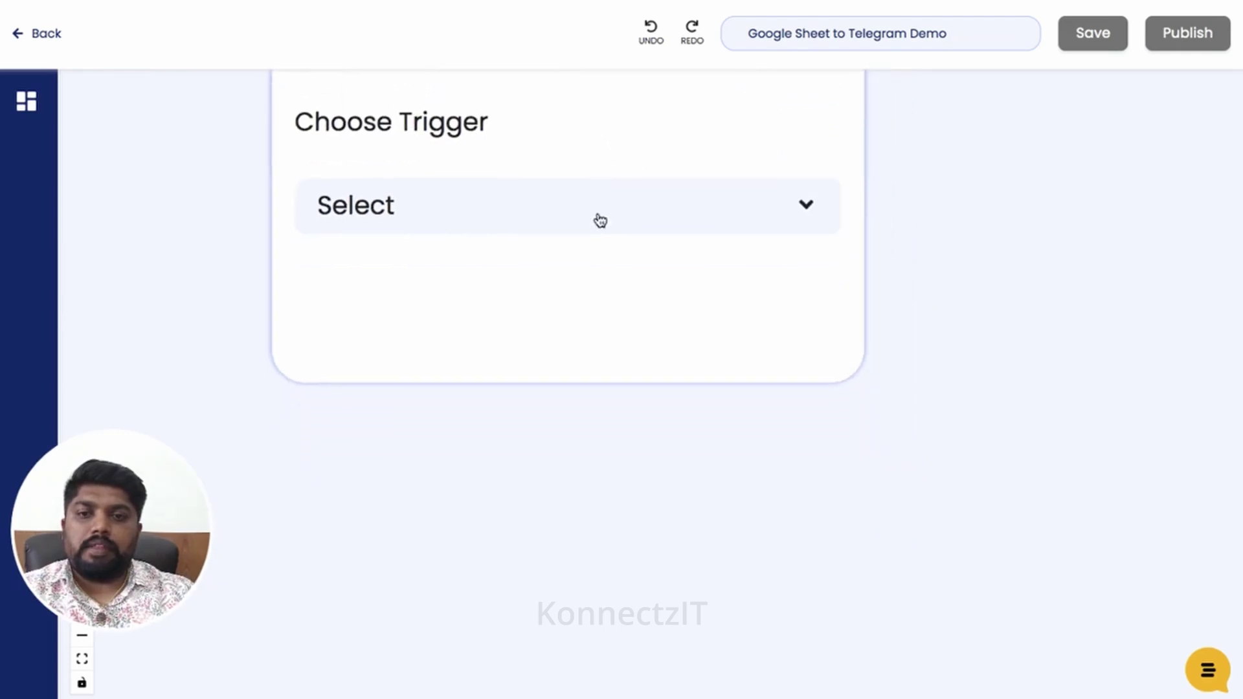
Set the trigger to New Row Entry or Modify using Google Sheets Account #5.
{"action": "left_click", "coordinate": [599, 220]}
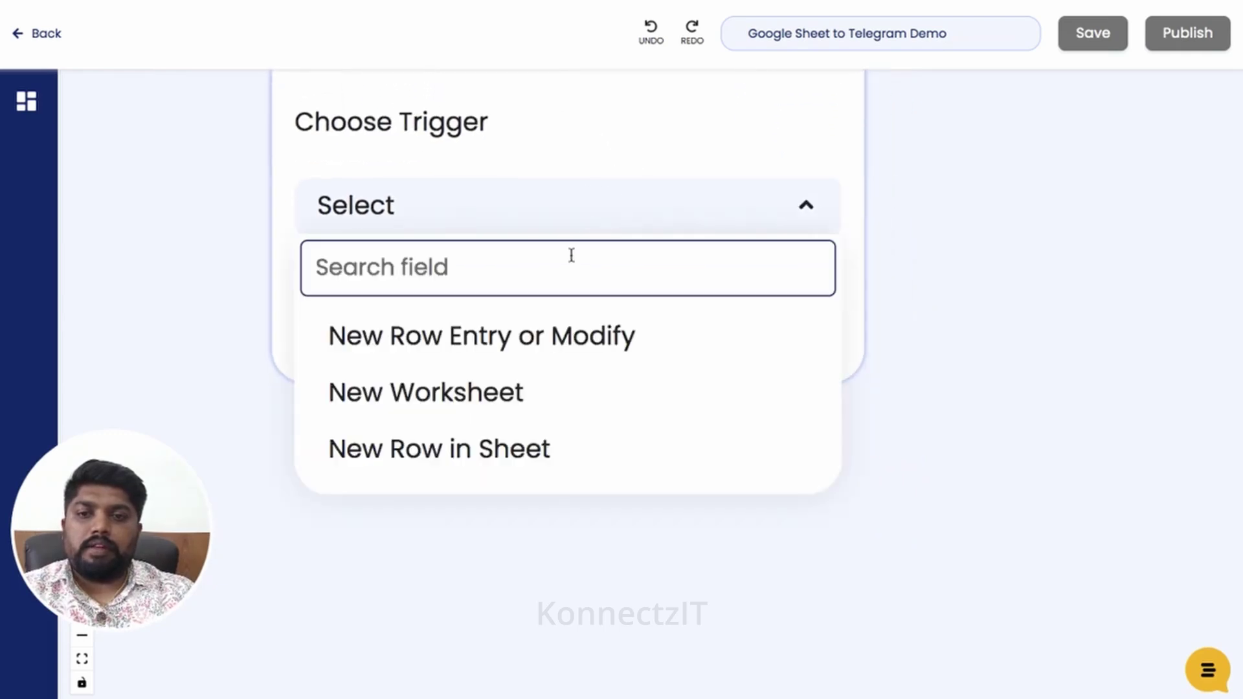
{"action": "left_click", "coordinate": [517, 341]}
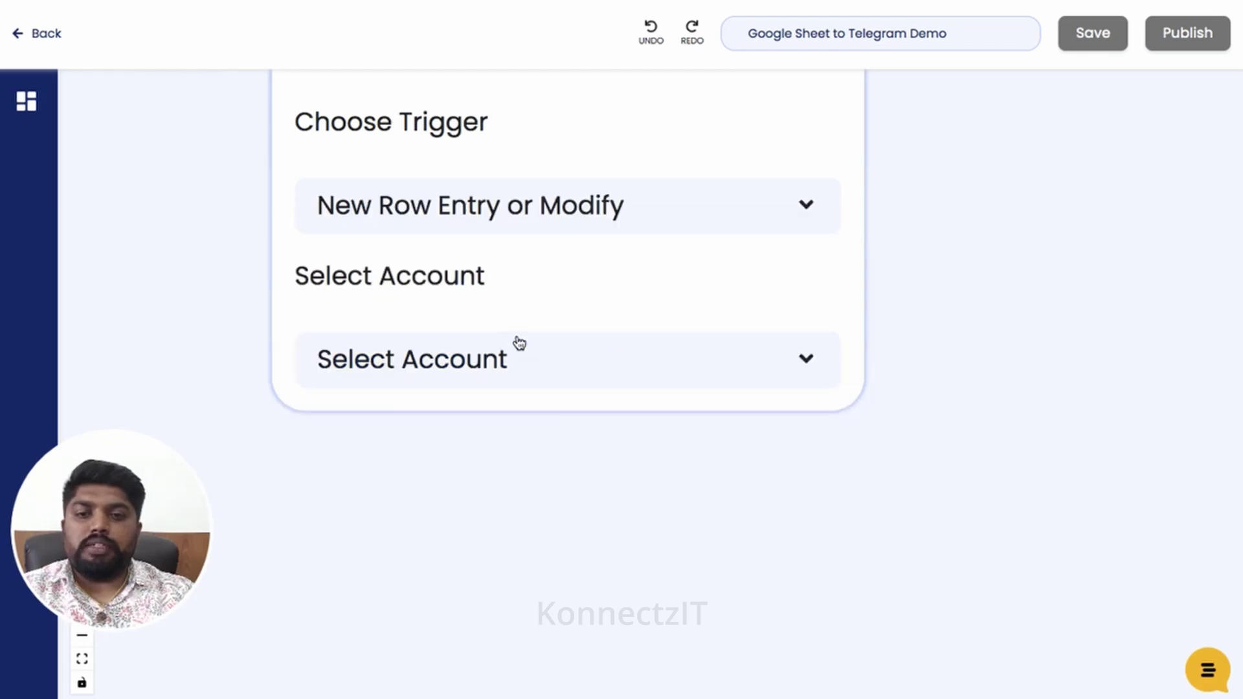
{"action": "left_click", "coordinate": [599, 358]}
{"action": "scroll", "coordinate": [622, 480], "scroll_direction": "down", "scroll_amount": 3}
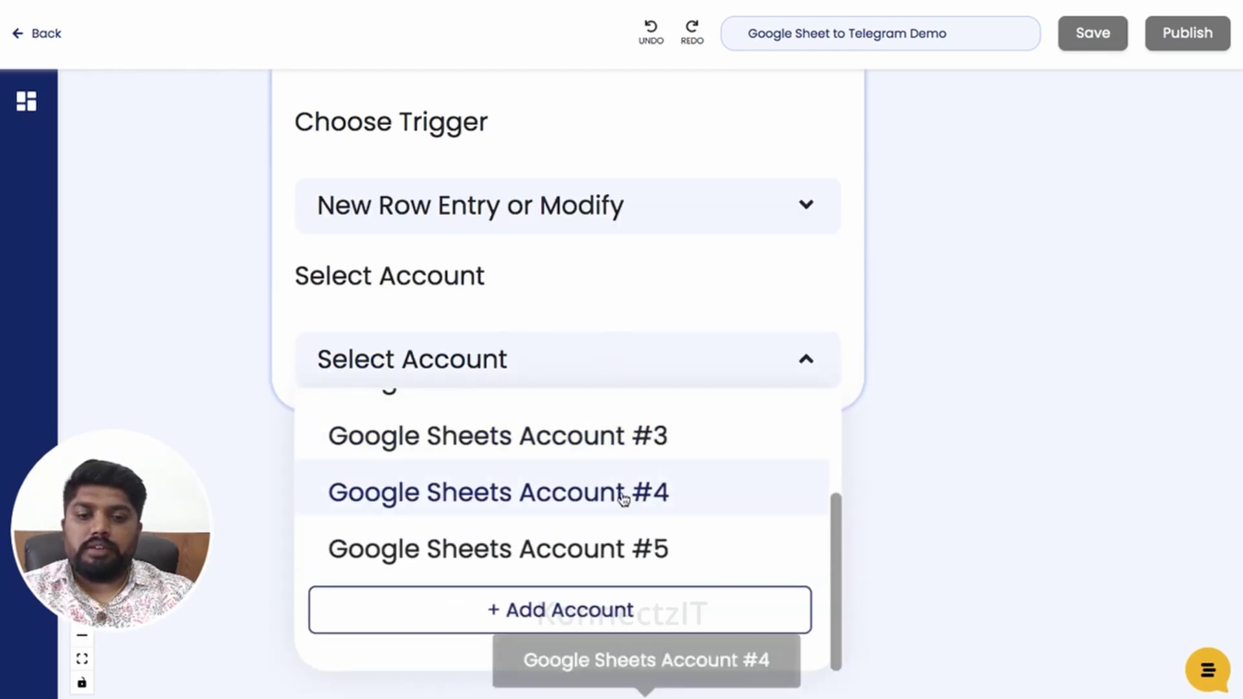
{"action": "left_click", "coordinate": [674, 550]}
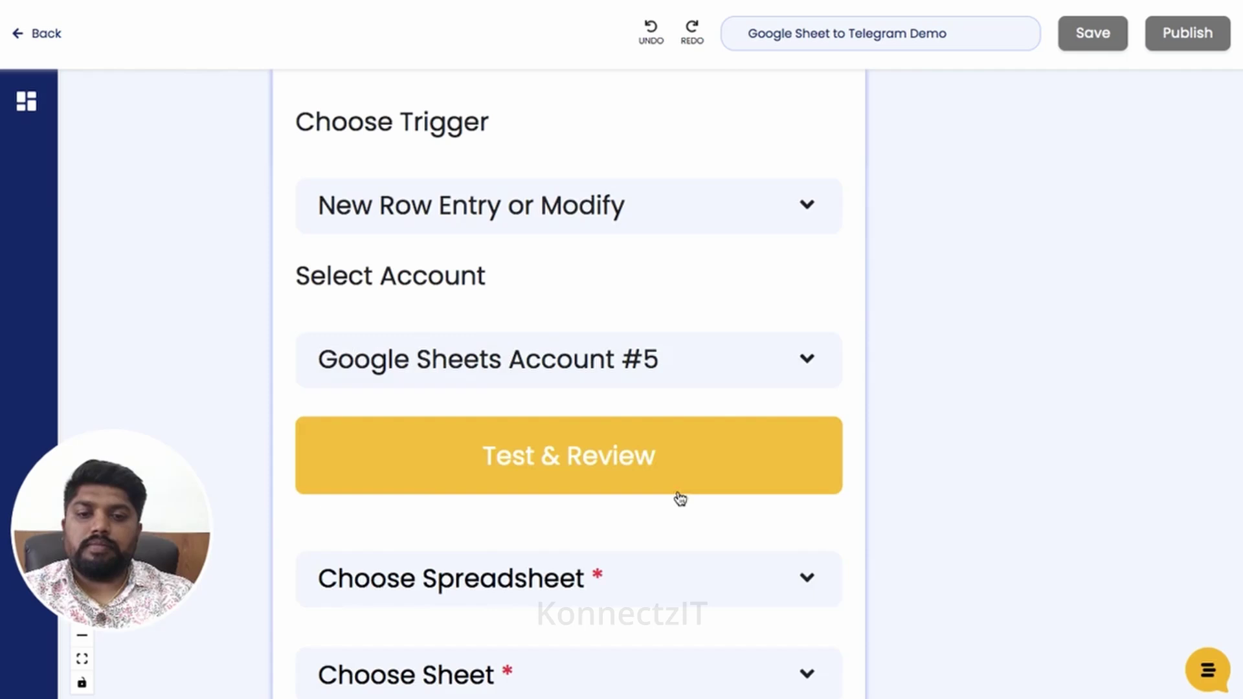
{"action": "scroll", "coordinate": [613, 461], "scroll_direction": "down", "scroll_amount": 5}
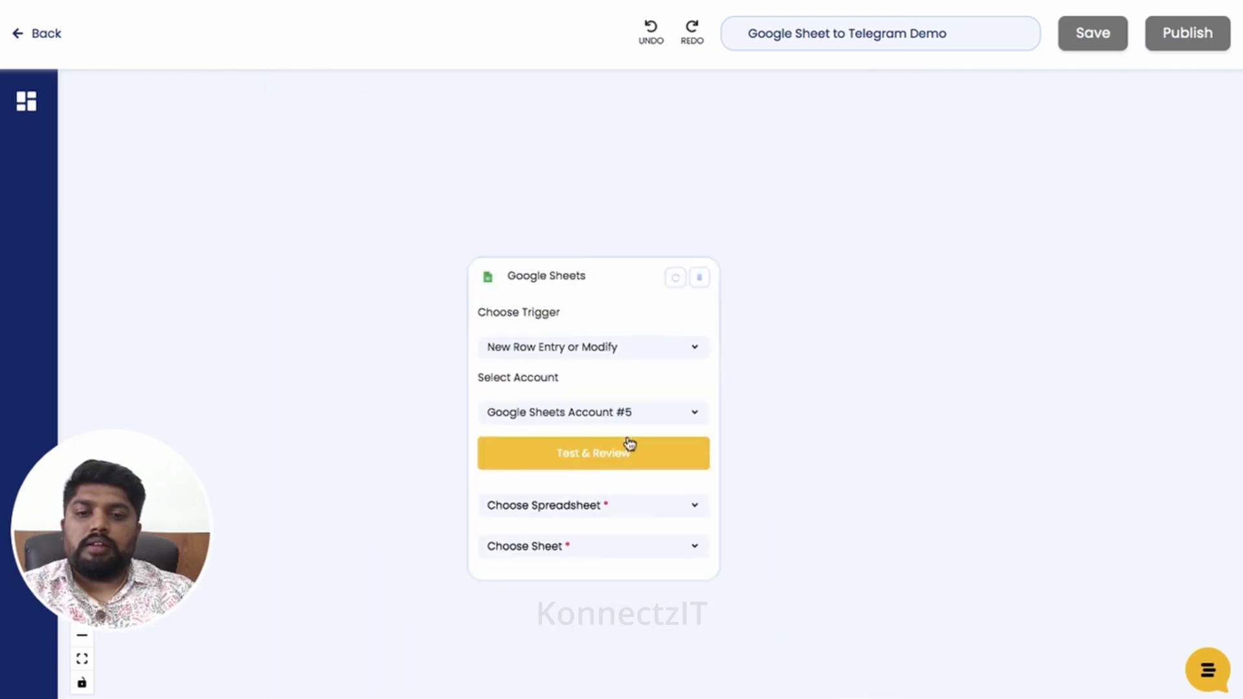
Select the KonnectzIT Demo Rank spreadsheet and Sheet3.
{"action": "left_click_drag", "start_coordinate": [623, 279], "coordinate": [607, 180]}
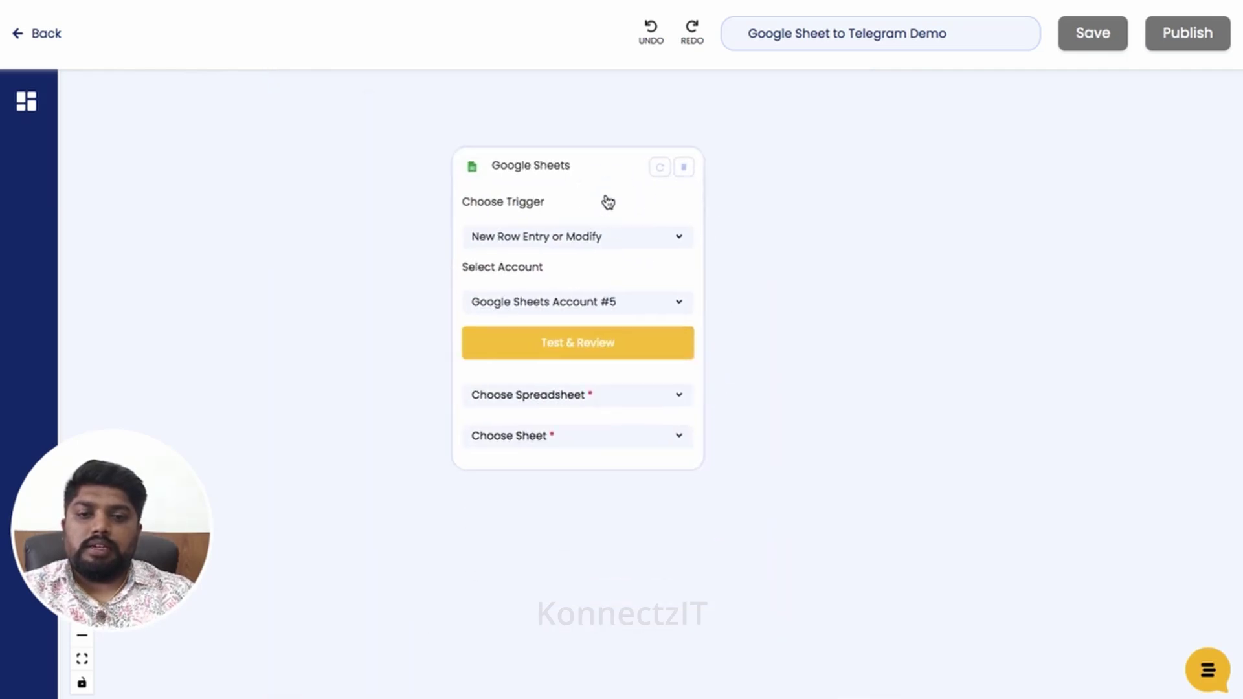
{"action": "left_click", "coordinate": [607, 398]}
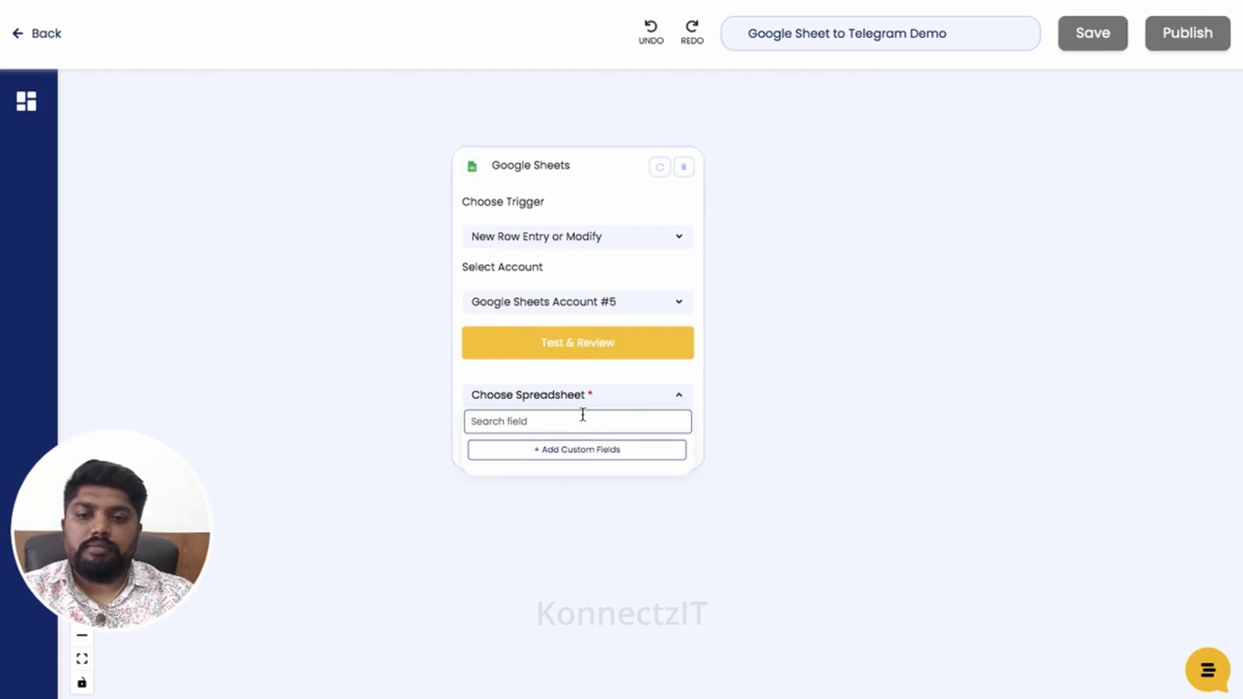
{"action": "left_click", "coordinate": [553, 448]}
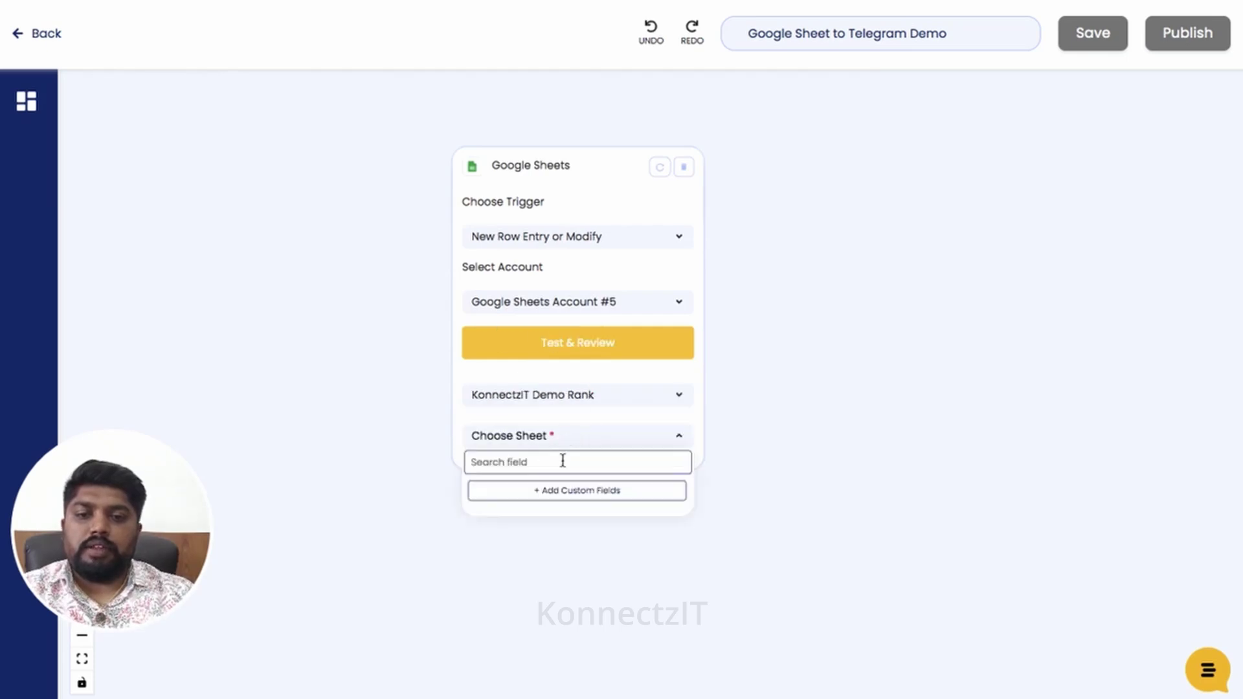
{"action": "left_click", "coordinate": [507, 539]}
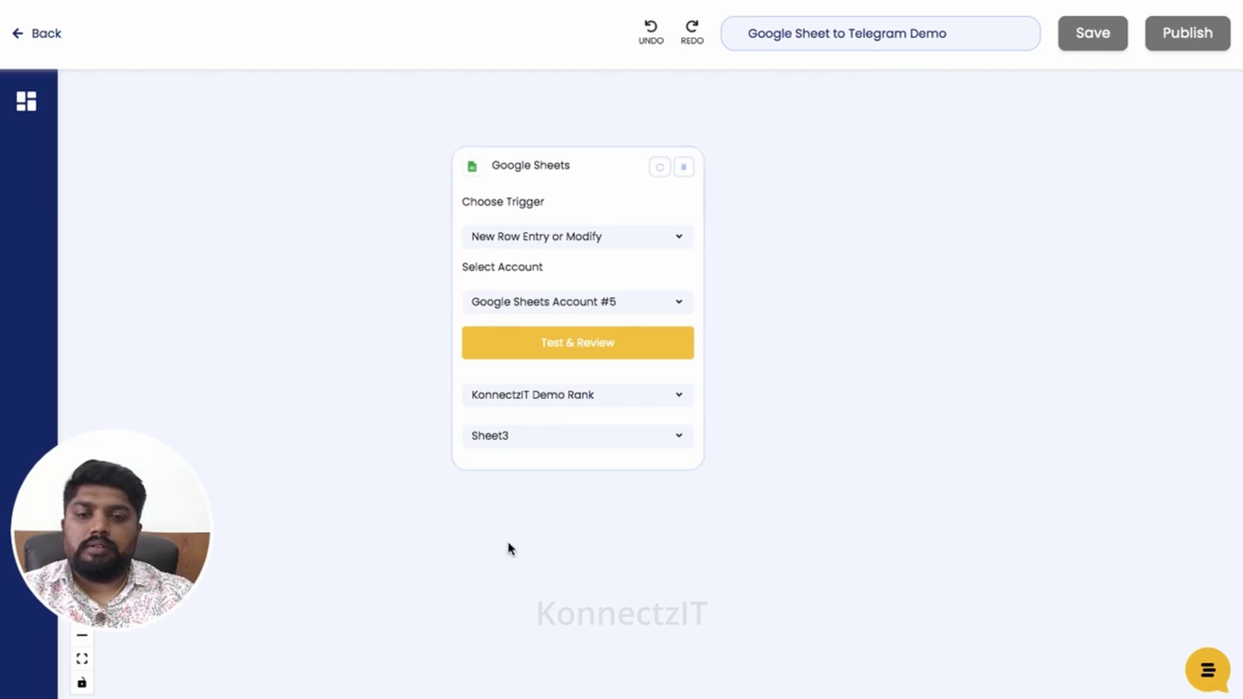
Test the trigger with OR-combined conditions on the URL column and proceed.
{"action": "left_click", "coordinate": [578, 340]}
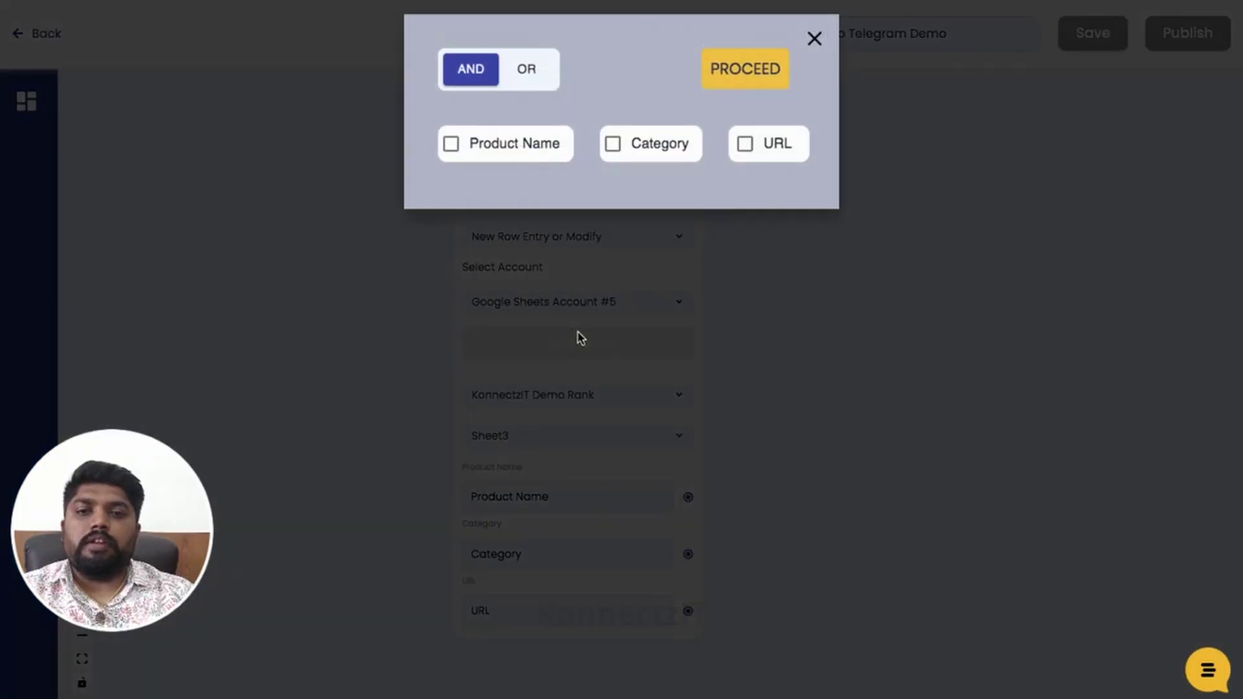
{"action": "left_click", "coordinate": [527, 72]}
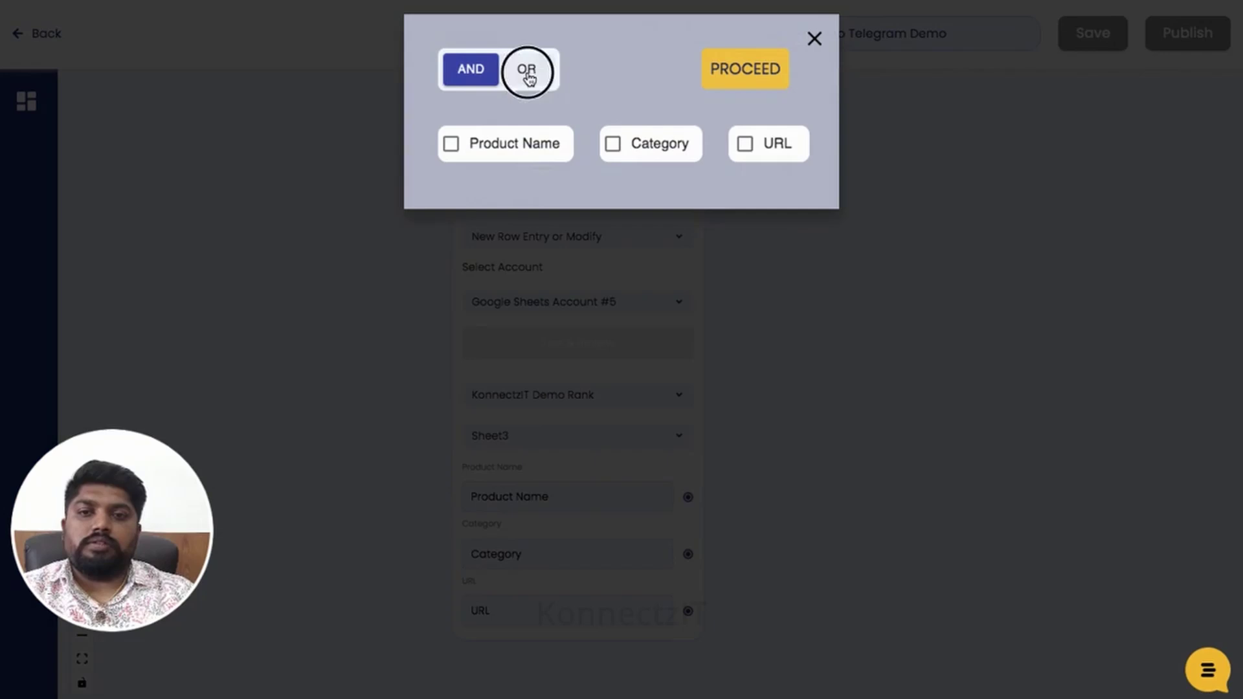
{"action": "left_click", "coordinate": [745, 146]}
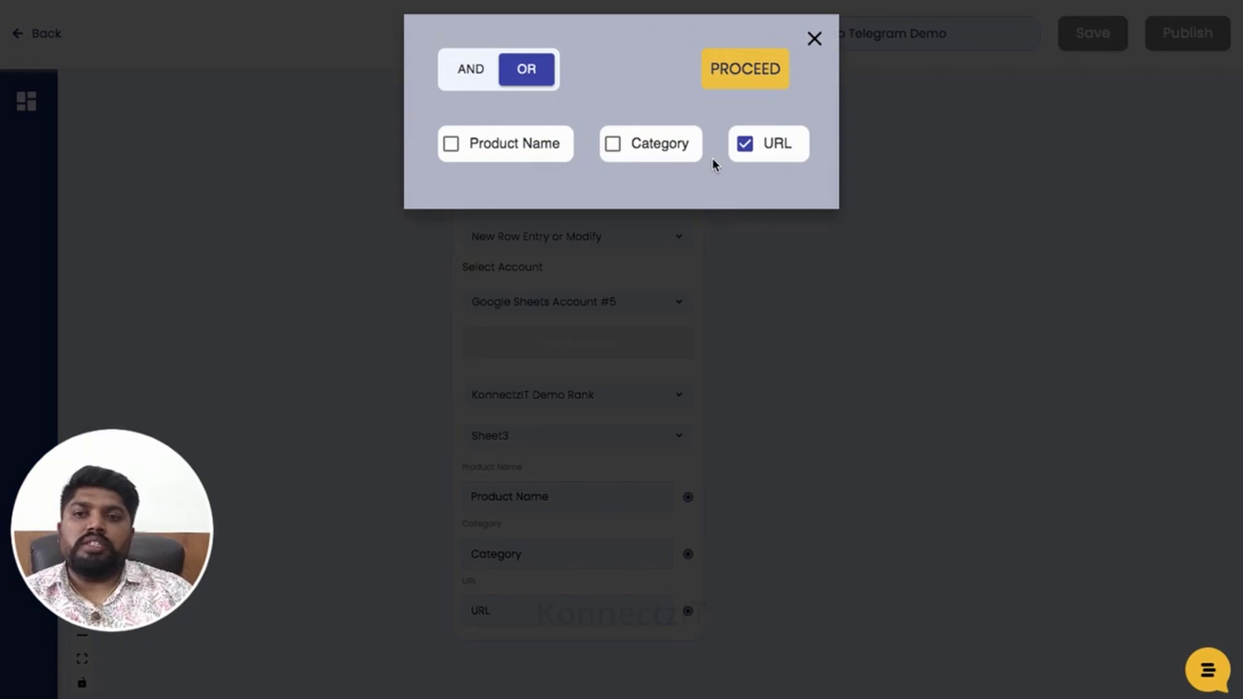
{"action": "left_click", "coordinate": [745, 69]}
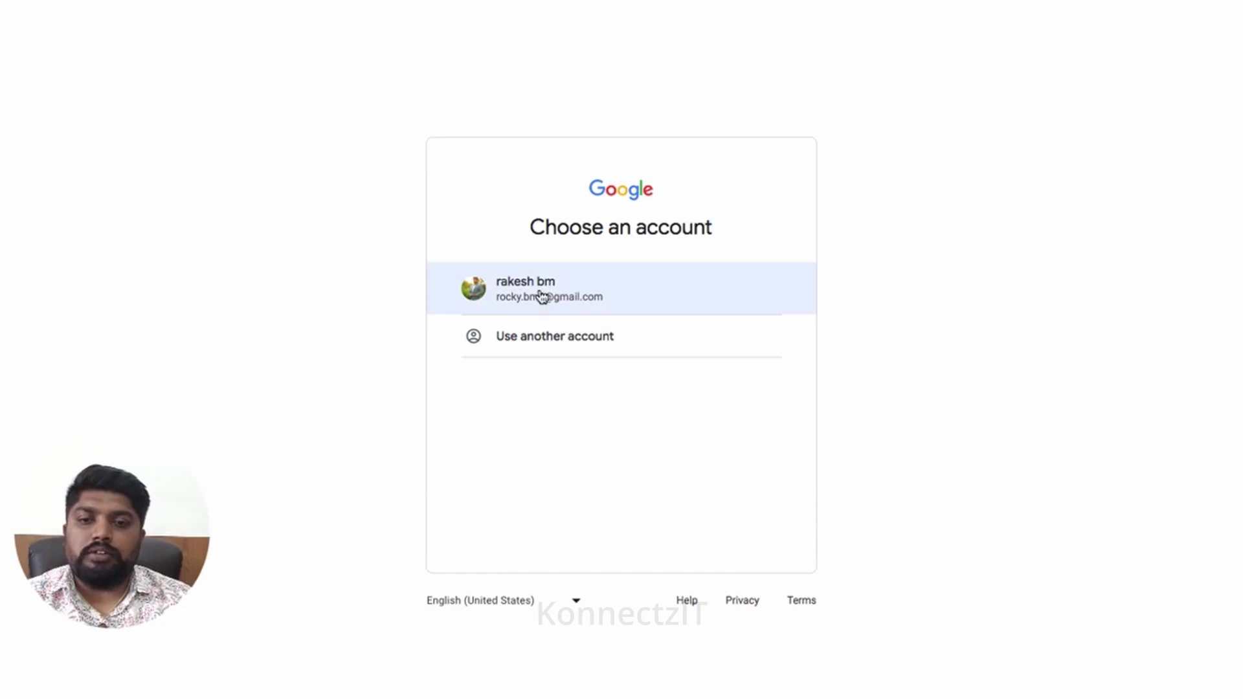
Choose the first listed Google account to sign in.
{"action": "left_click", "coordinate": [540, 296]}
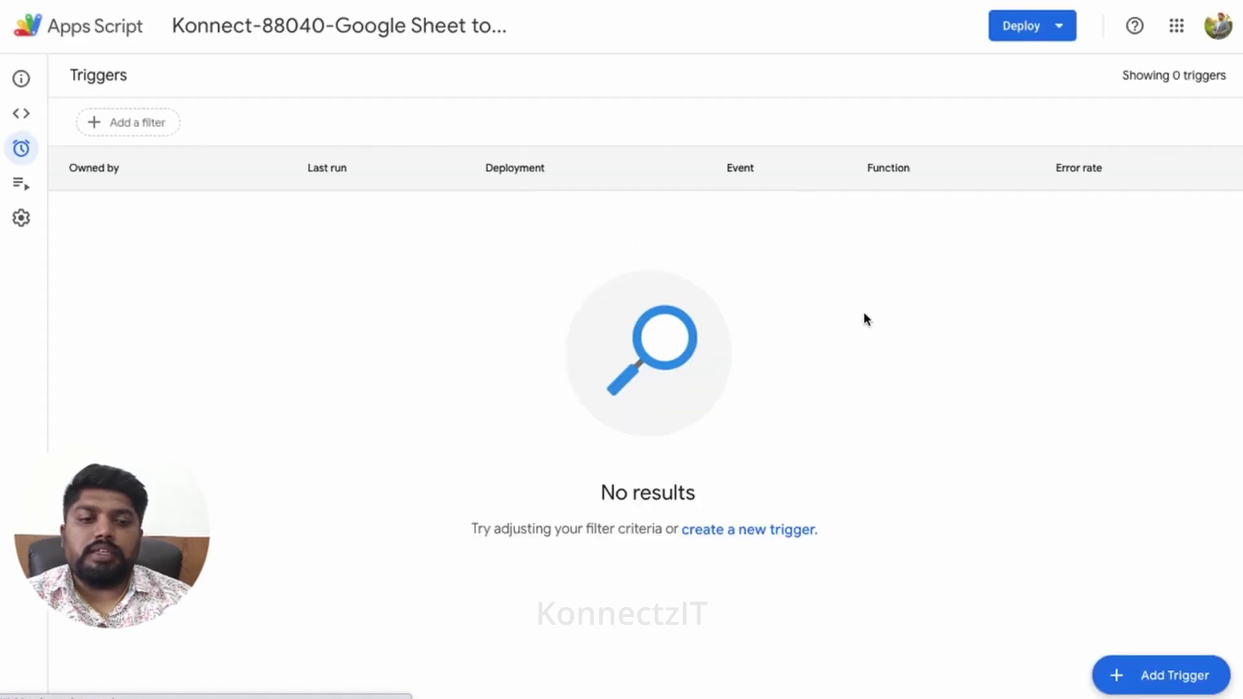
Save a new onChange trigger for spreadsheet changes with immediate failure notifications.
{"action": "left_click", "coordinate": [1151, 690]}
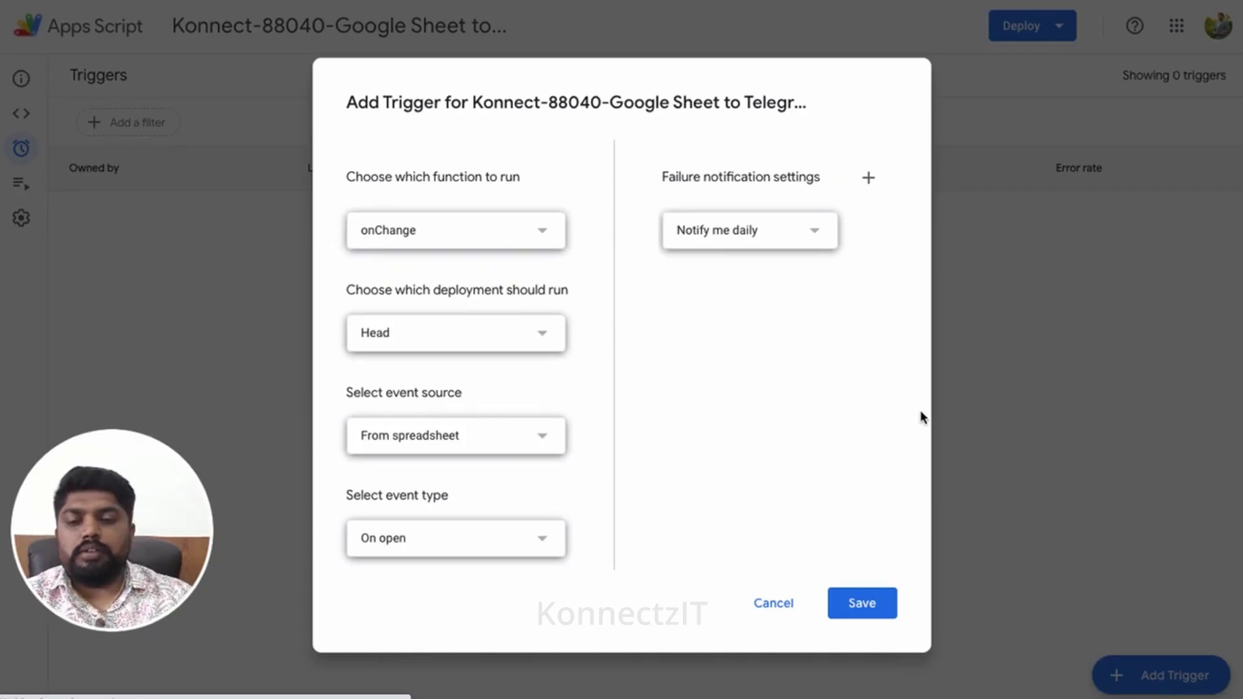
{"action": "left_click", "coordinate": [481, 549]}
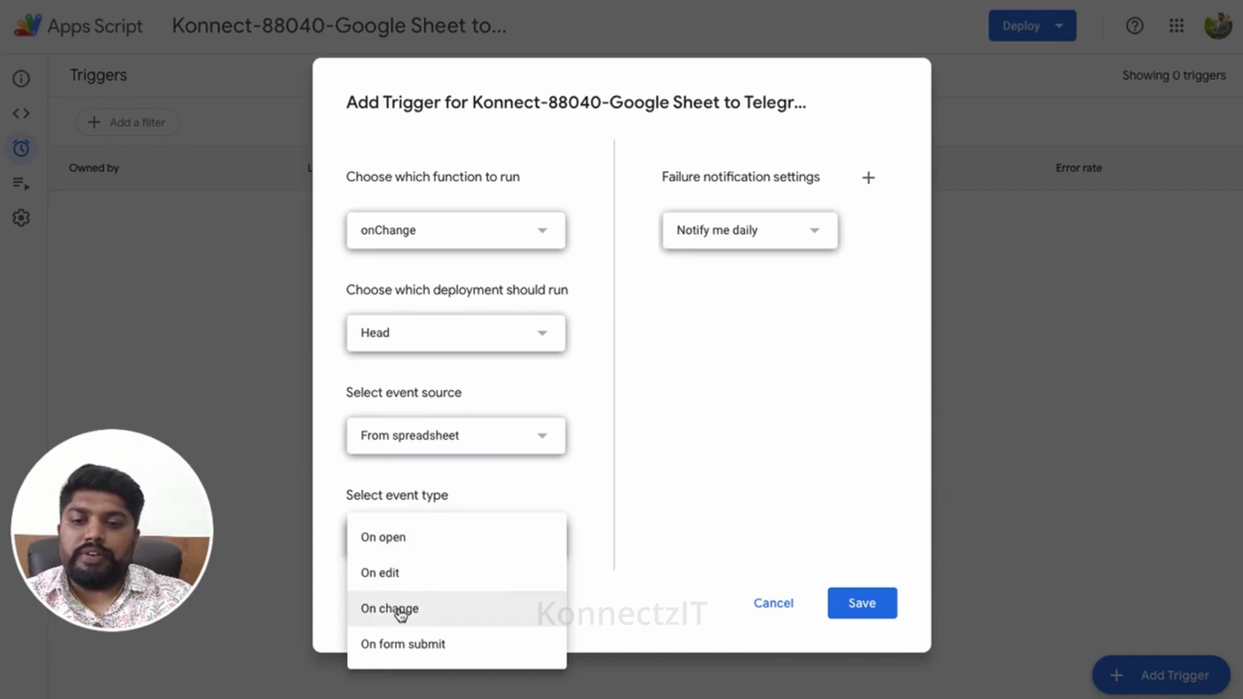
{"action": "left_click", "coordinate": [400, 612]}
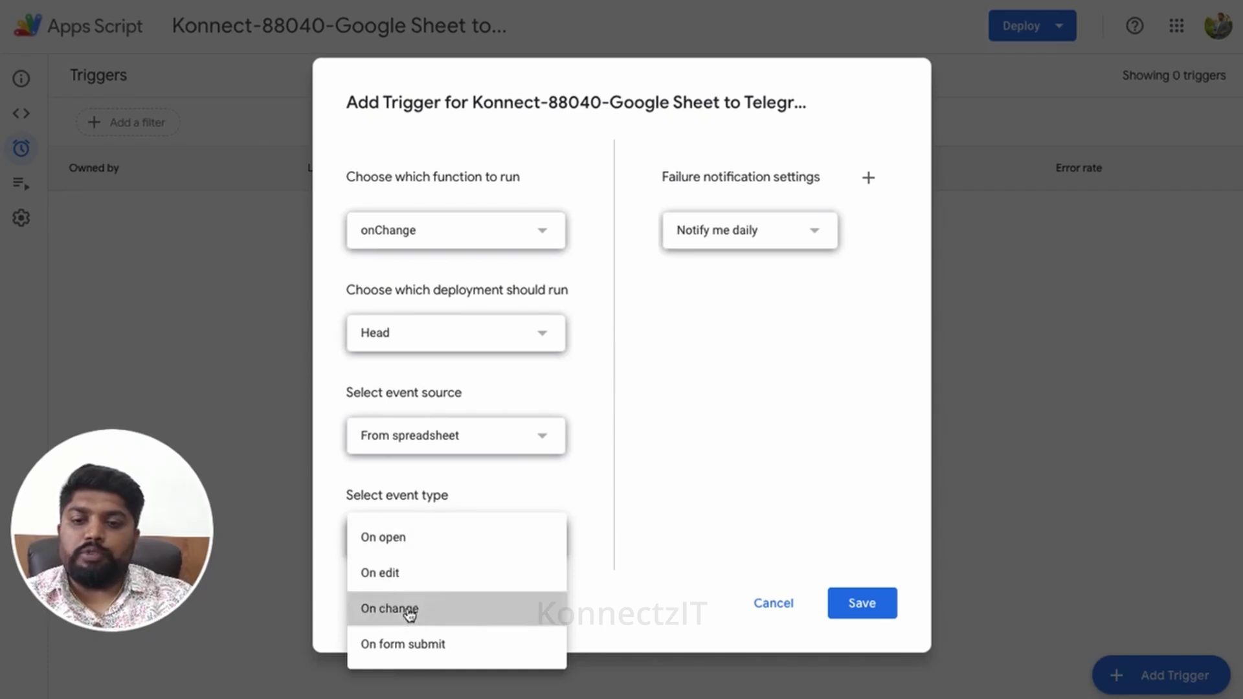
{"action": "left_click", "coordinate": [730, 241]}
{"action": "left_click", "coordinate": [731, 162]}
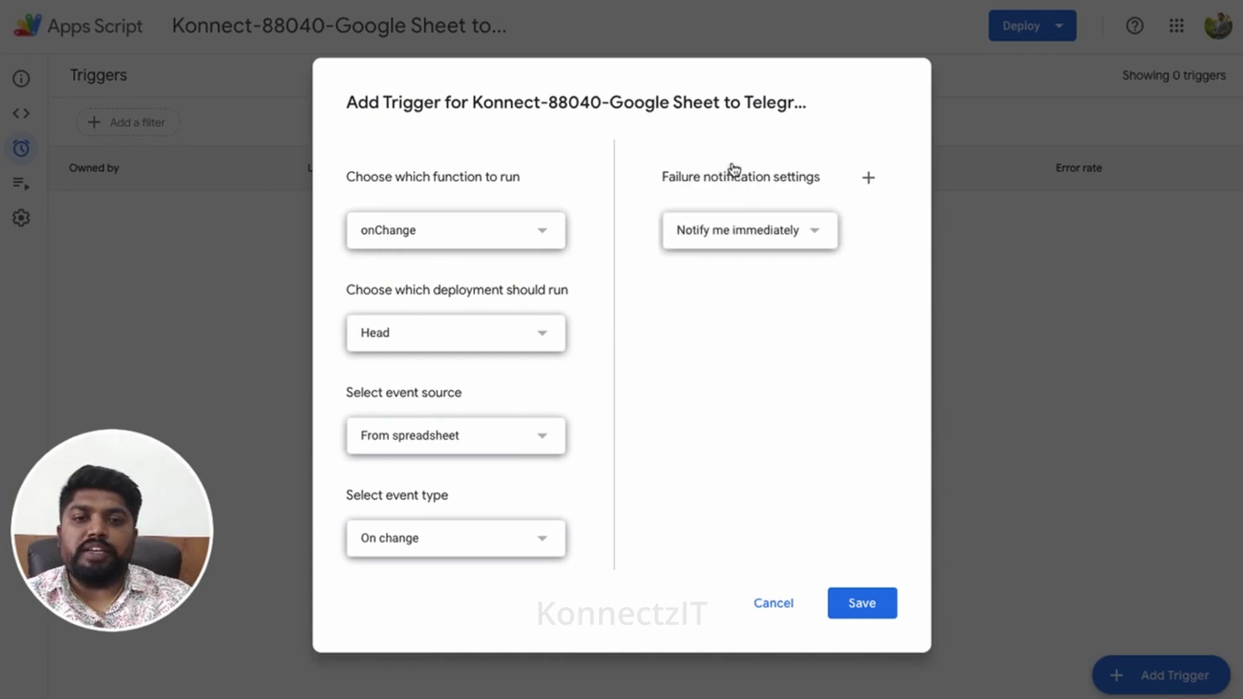
{"action": "left_click", "coordinate": [839, 600]}
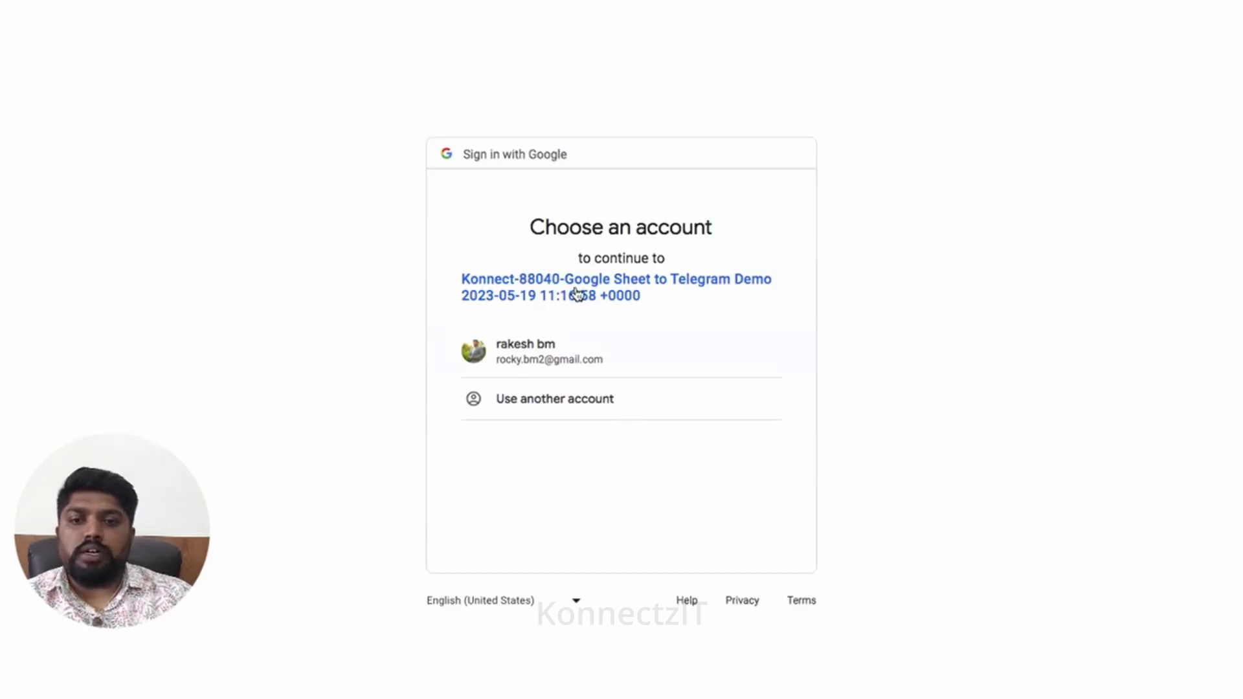
Continue past the unverified-app warning and allow the Konnect script access.
{"action": "left_click", "coordinate": [581, 350]}
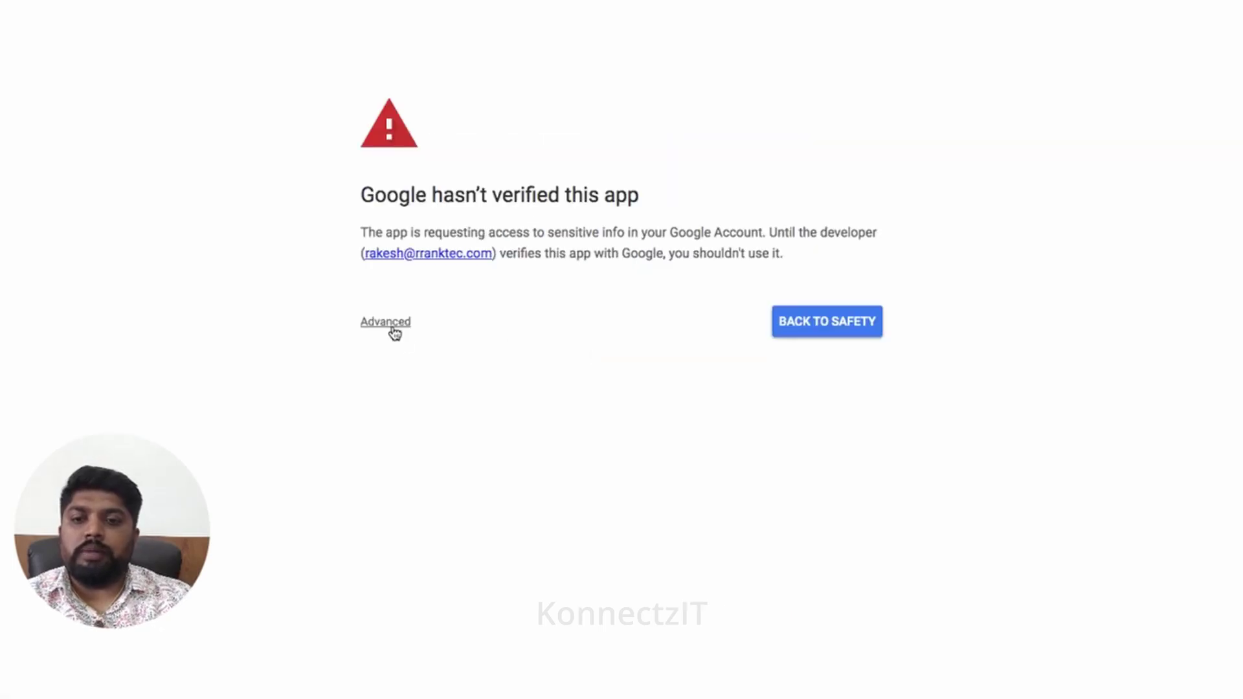
{"action": "left_click", "coordinate": [394, 329]}
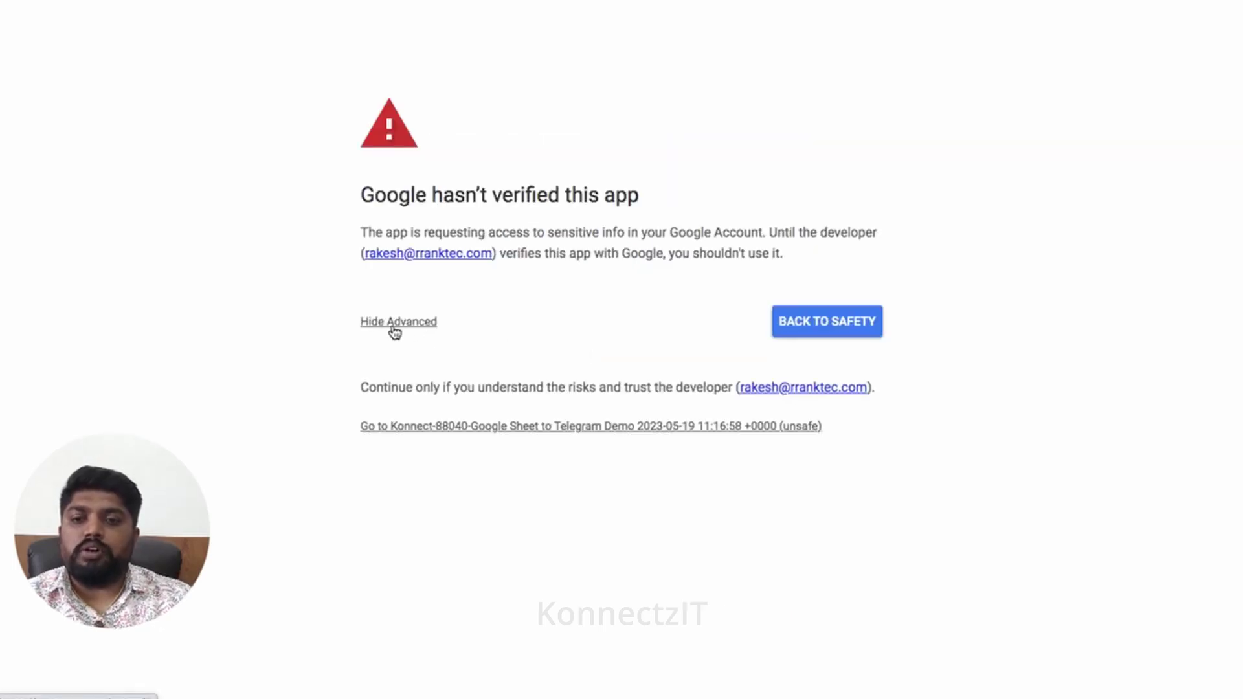
{"action": "left_click", "coordinate": [457, 433]}
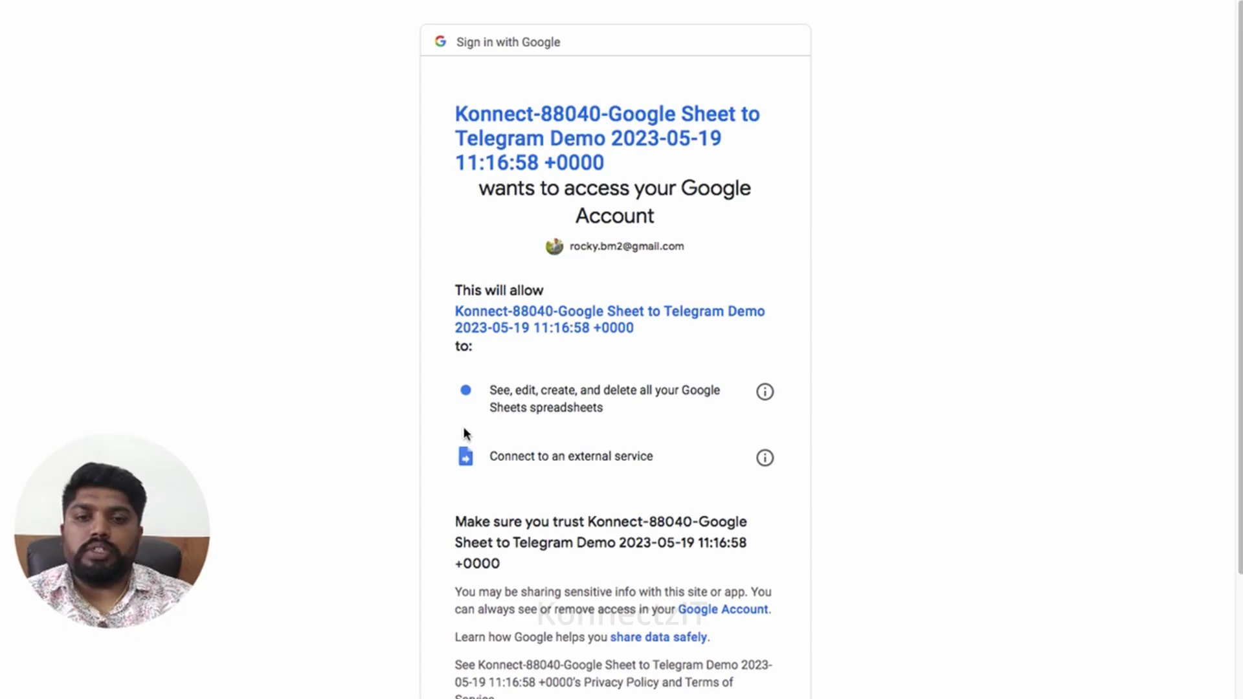
{"action": "scroll", "coordinate": [804, 422], "scroll_direction": "down", "scroll_amount": 3}
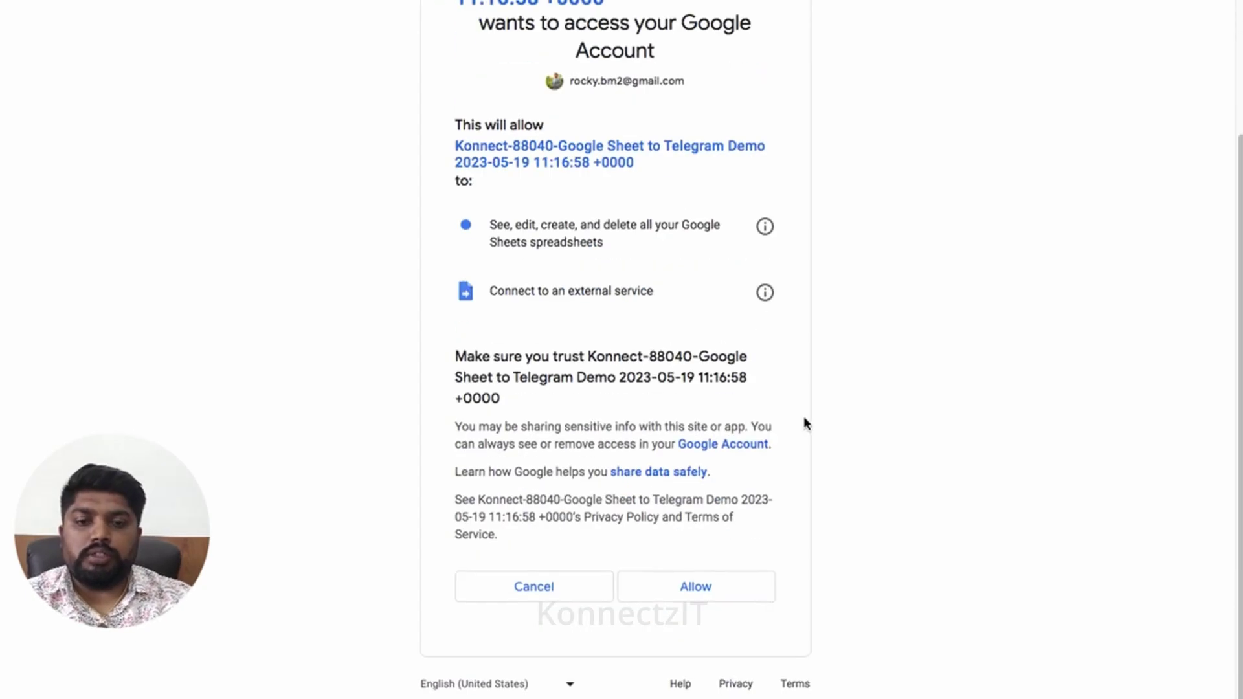
{"action": "left_click", "coordinate": [683, 586]}
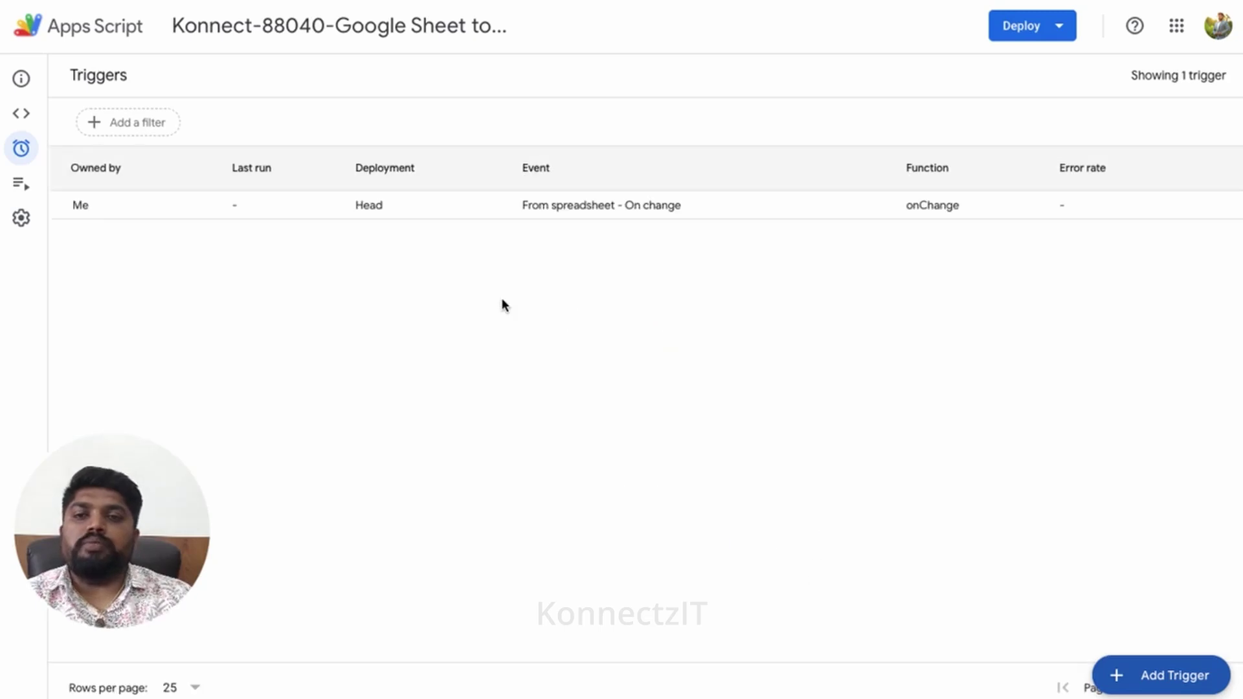
{"action": "mouse_move", "coordinate": [577, 196]}
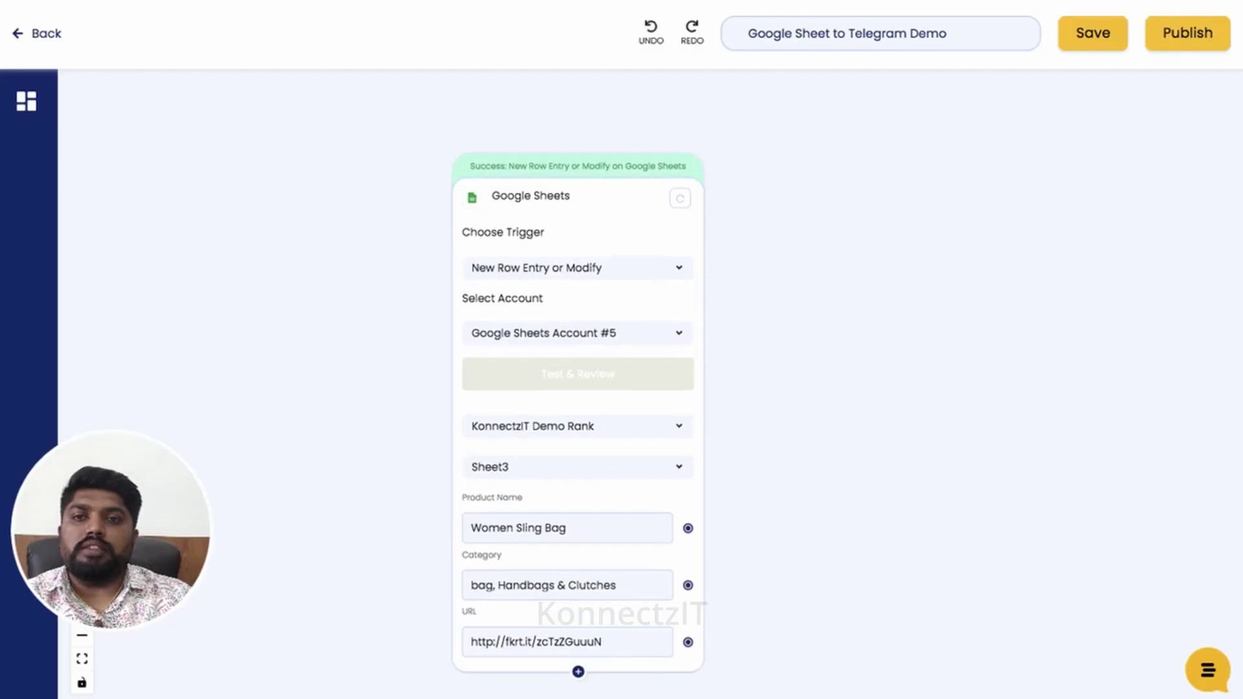
{"action": "mouse_move", "coordinate": [577, 408]}
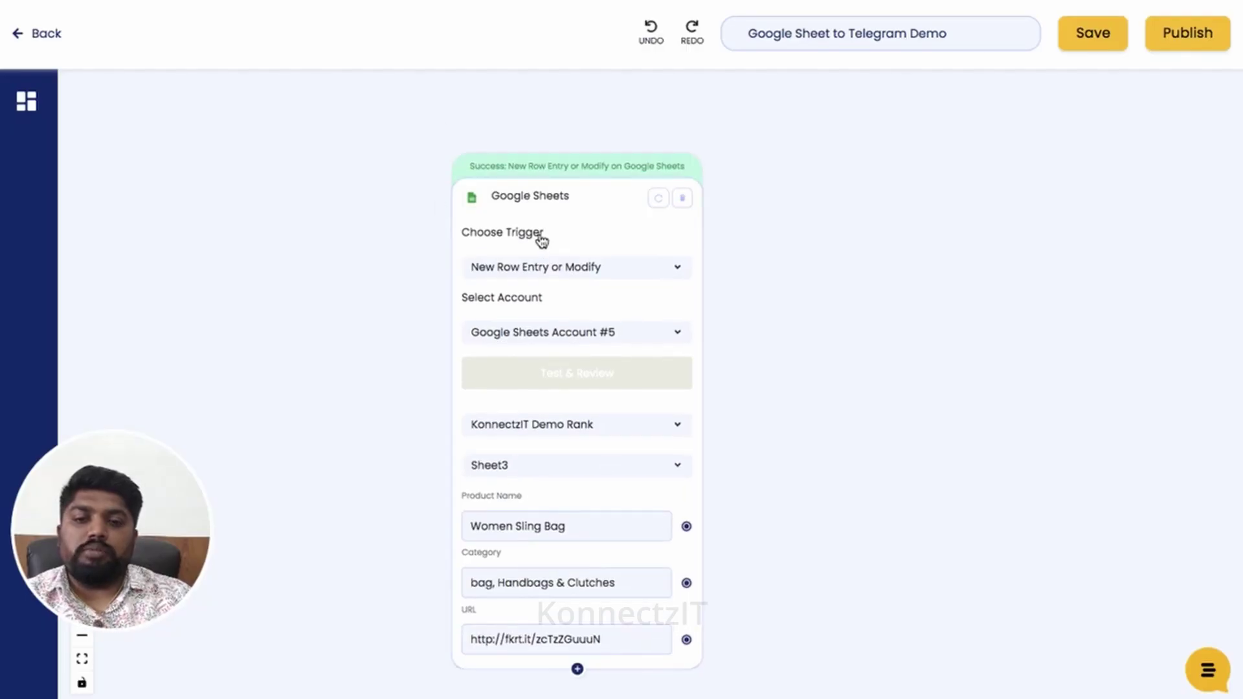
{"action": "scroll", "coordinate": [519, 527], "scroll_direction": "up", "scroll_amount": 2}
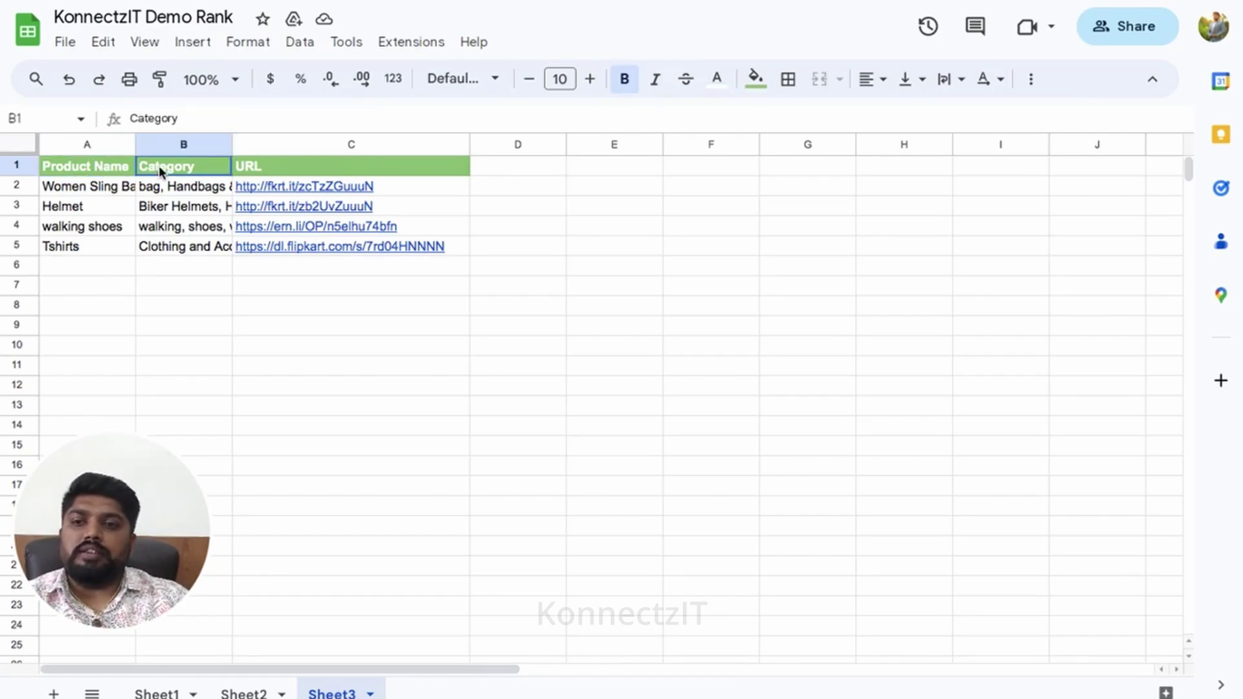
{"action": "left_click", "coordinate": [275, 167]}
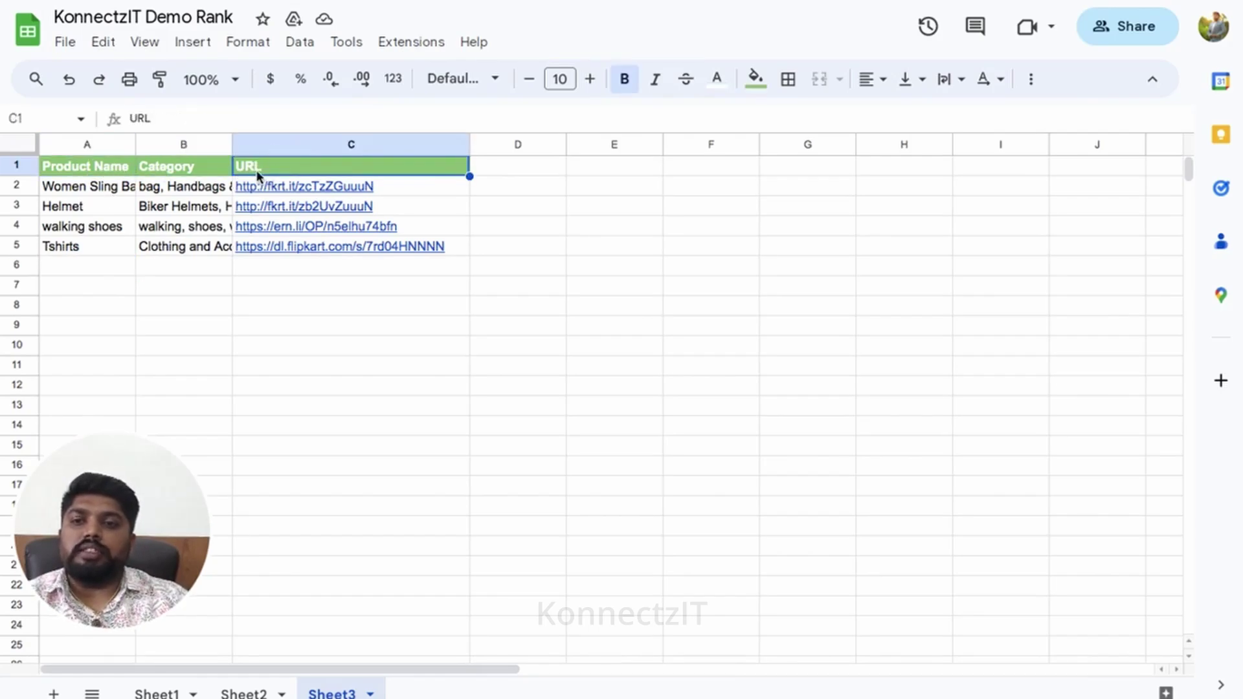
{"action": "left_click", "coordinate": [94, 189]}
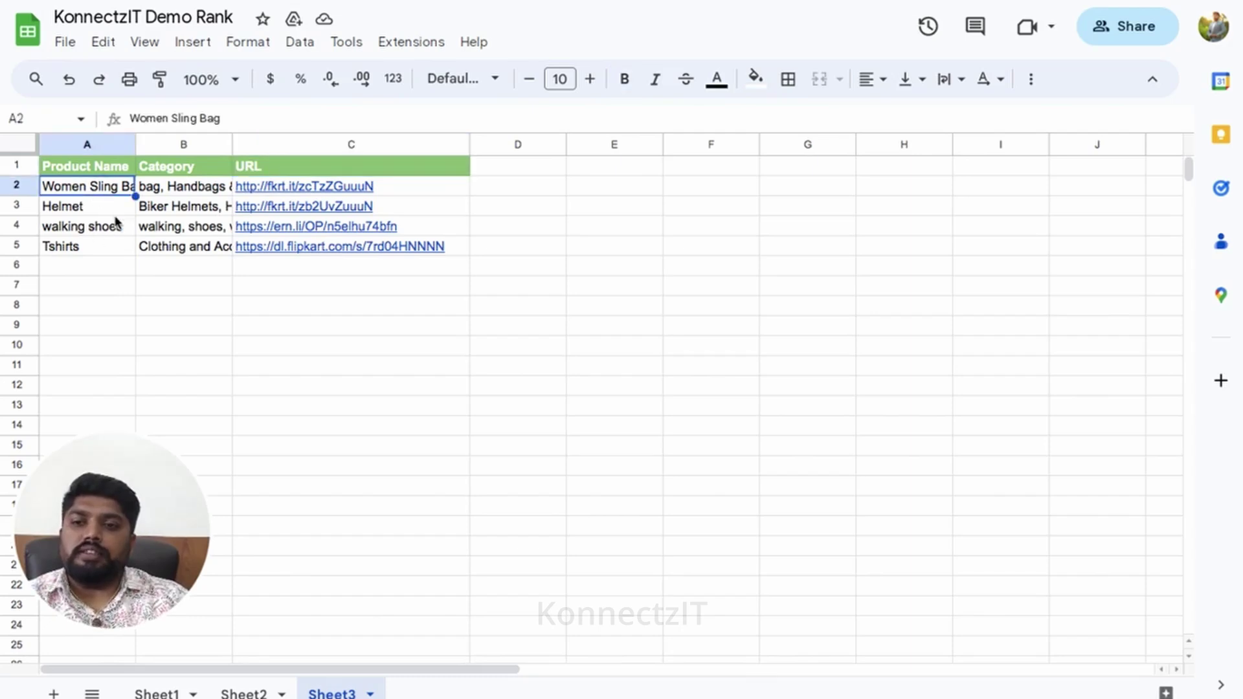
{"action": "left_click", "coordinate": [173, 194]}
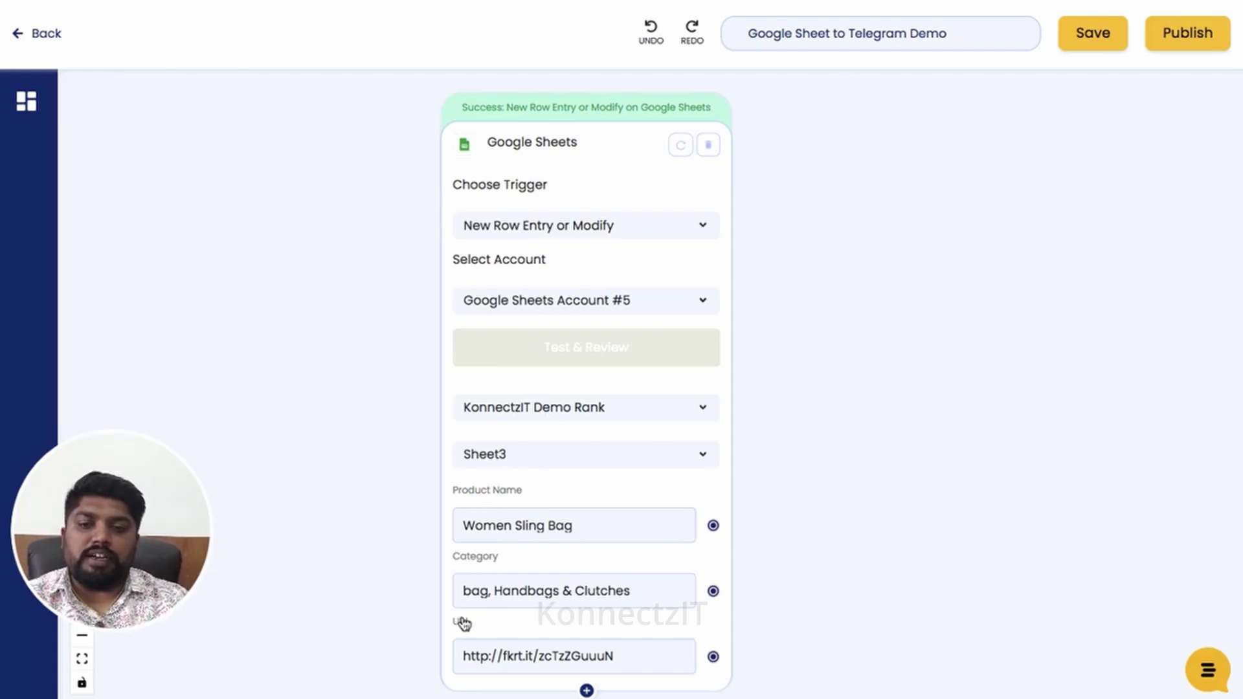
{"action": "scroll", "coordinate": [569, 352], "scroll_direction": "down", "scroll_amount": 1}
{"action": "scroll", "coordinate": [567, 354], "scroll_direction": "down", "scroll_amount": 2}
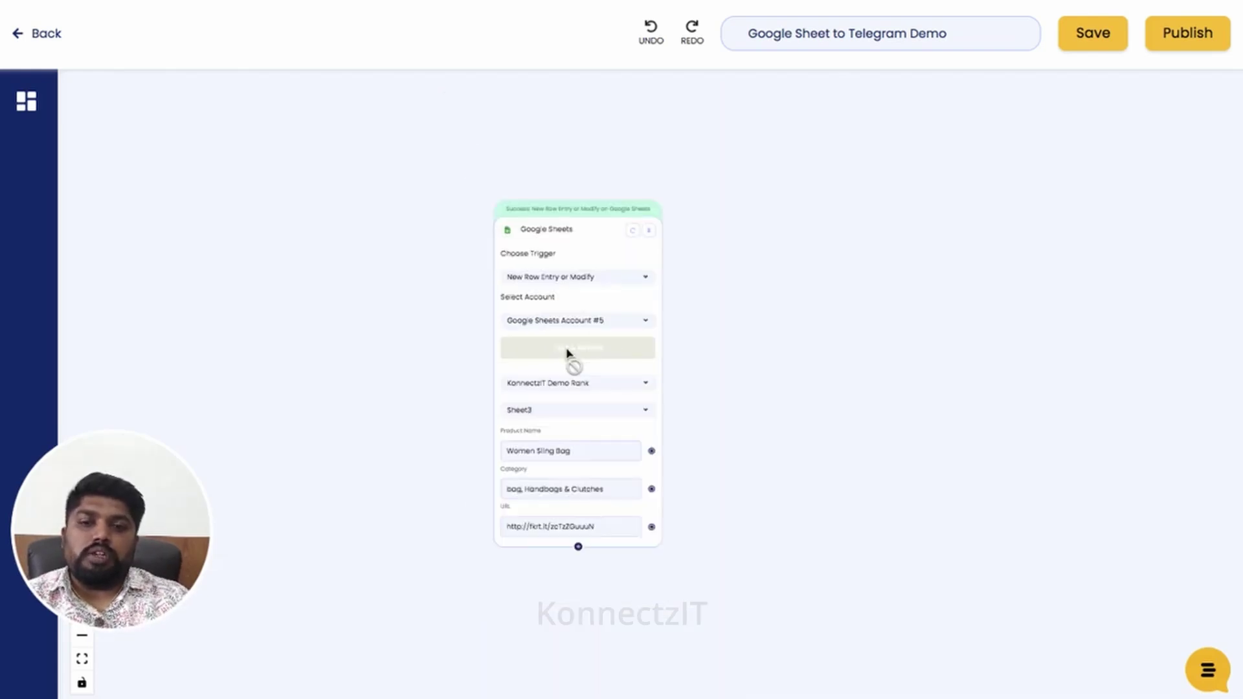
{"action": "scroll", "coordinate": [570, 356], "scroll_direction": "up", "scroll_amount": 1}
Add a Text Formatter step from Add-on Apps beside the Google Sheets card.
{"action": "left_click_drag", "start_coordinate": [952, 387], "coordinate": [783, 380]}
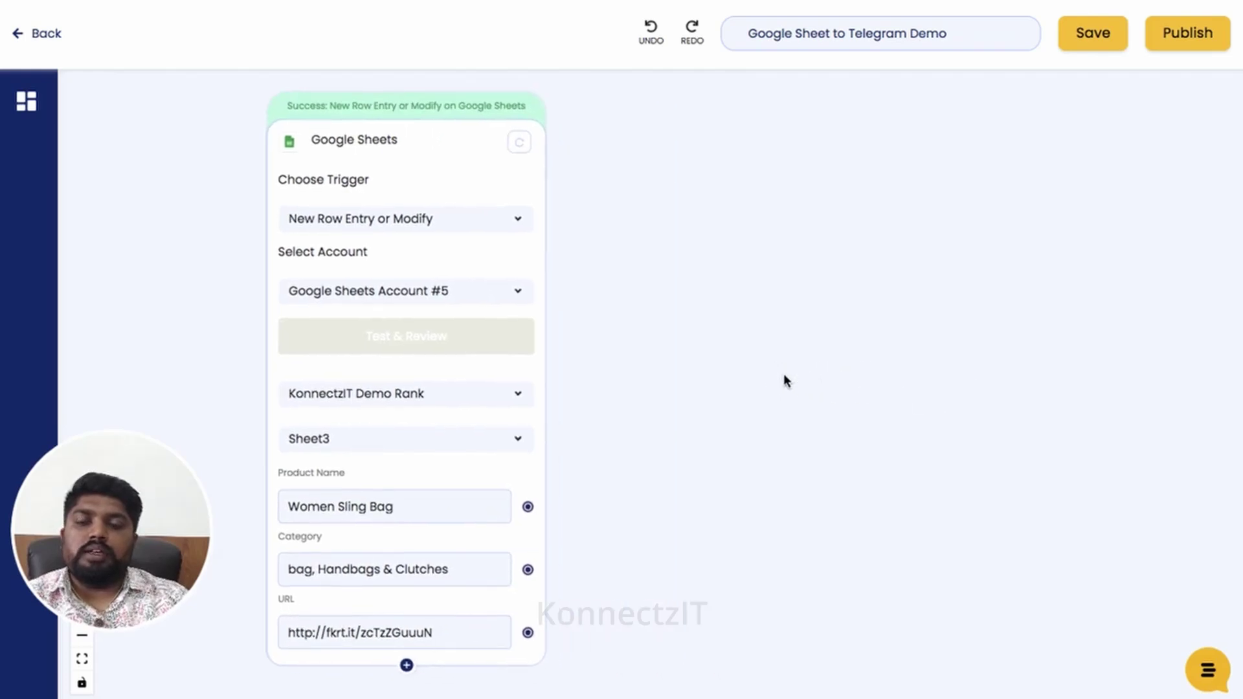
{"action": "left_click", "coordinate": [29, 104]}
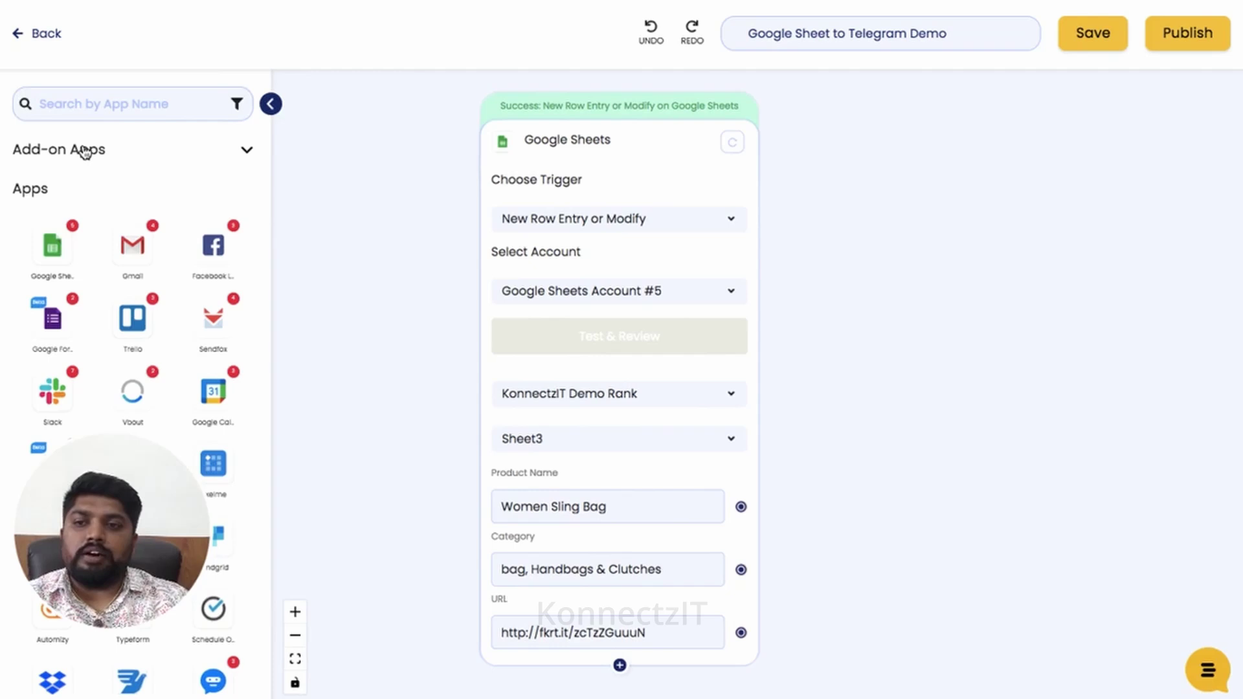
{"action": "left_click", "coordinate": [85, 152]}
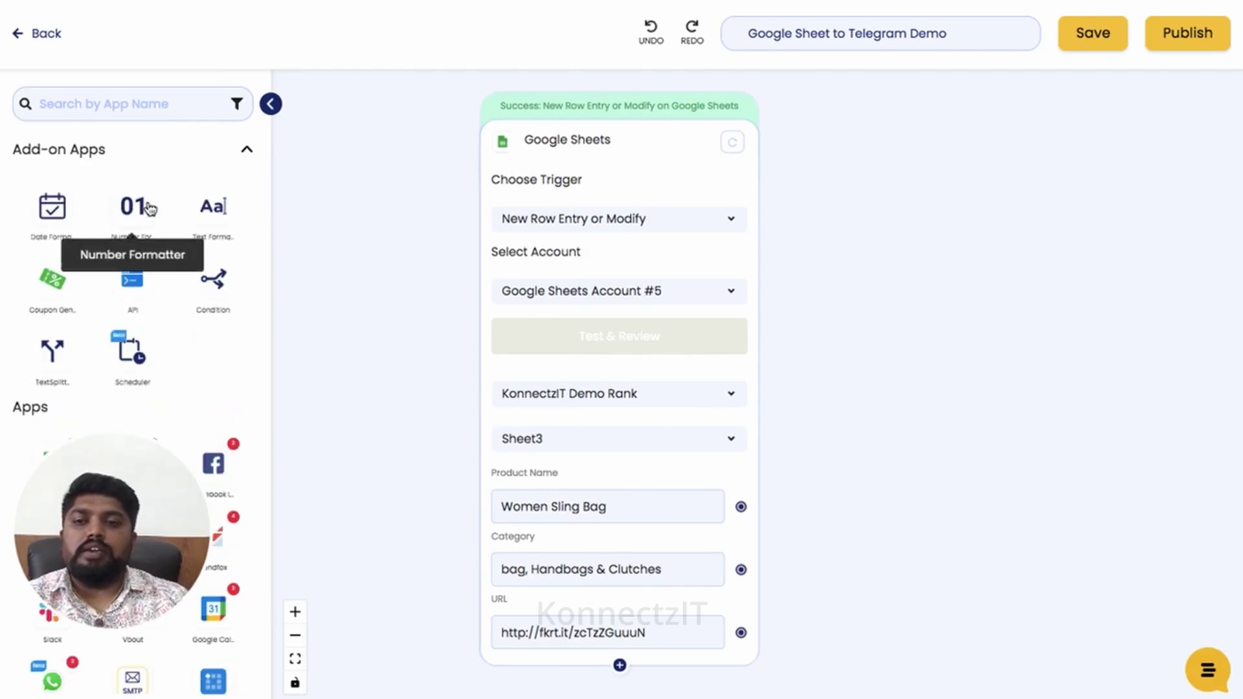
{"action": "left_click_drag", "start_coordinate": [214, 206], "coordinate": [826, 205]}
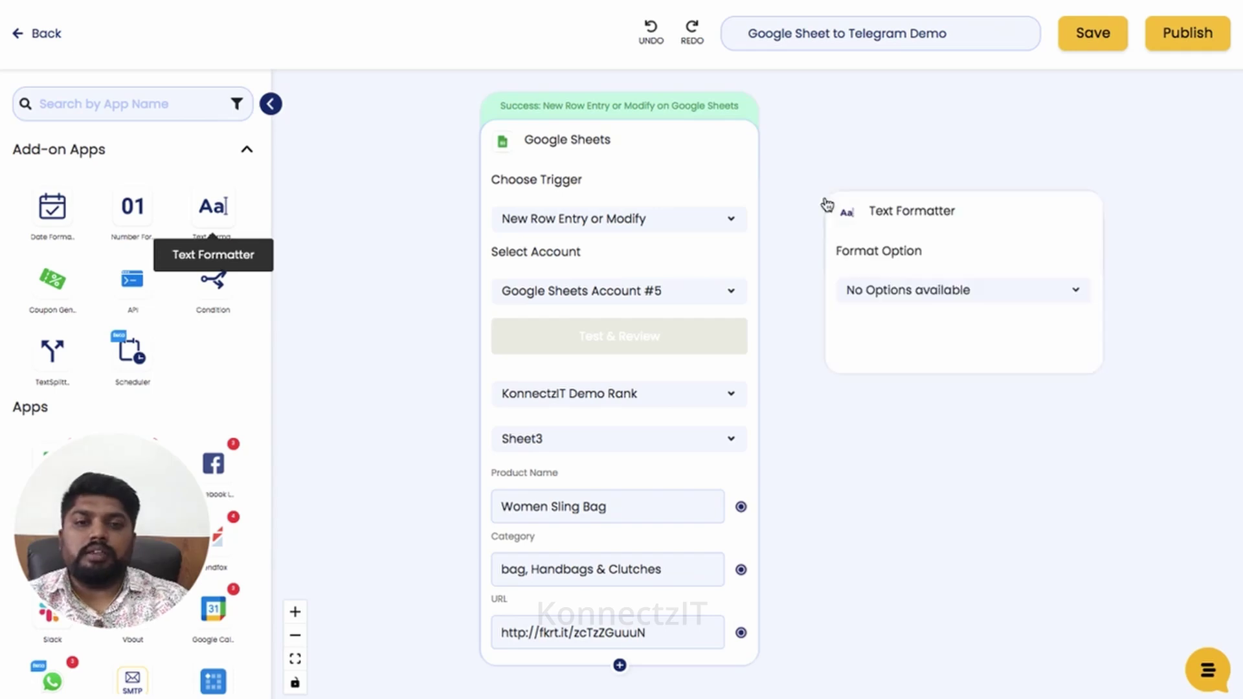
{"action": "left_click", "coordinate": [271, 104]}
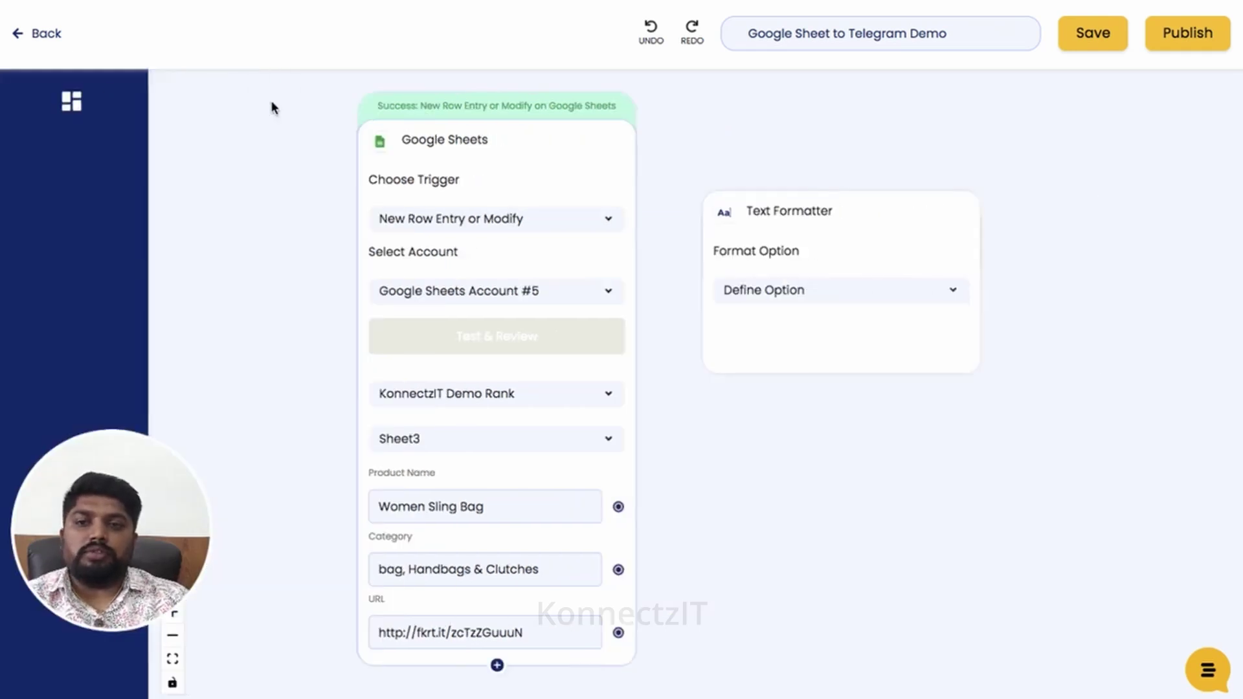
{"action": "left_click_drag", "start_coordinate": [709, 237], "coordinate": [737, 220]}
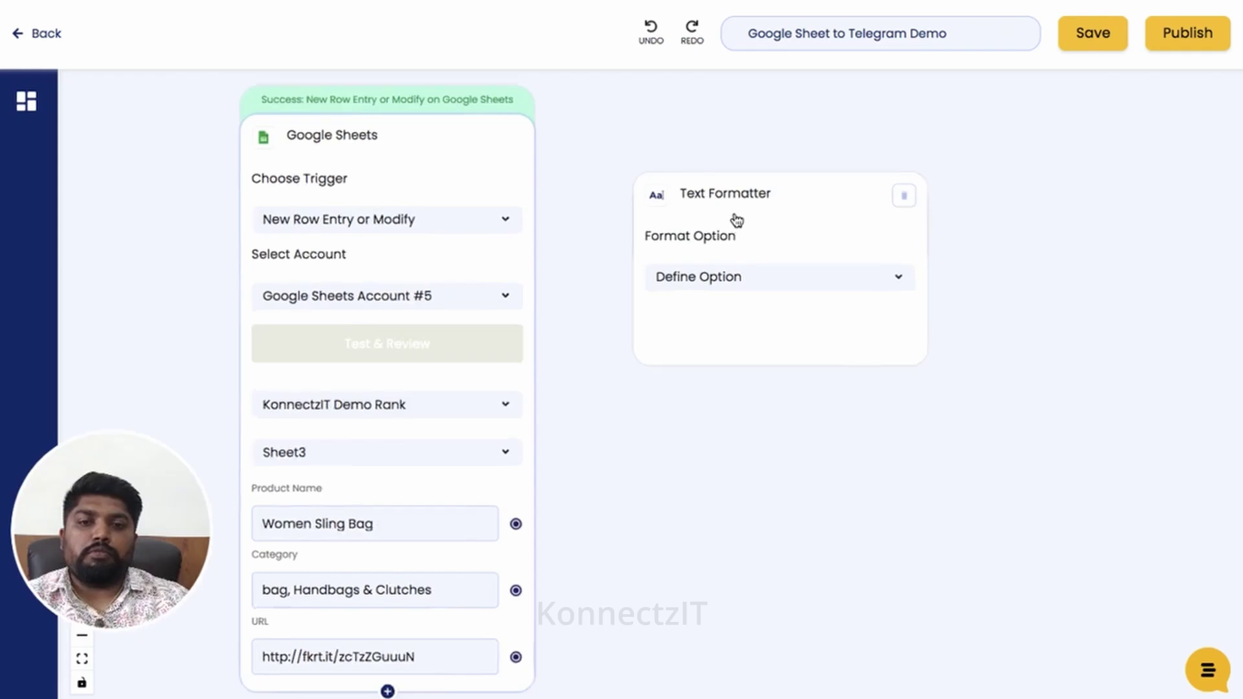
{"action": "scroll", "coordinate": [737, 220], "scroll_direction": "up", "scroll_amount": 2}
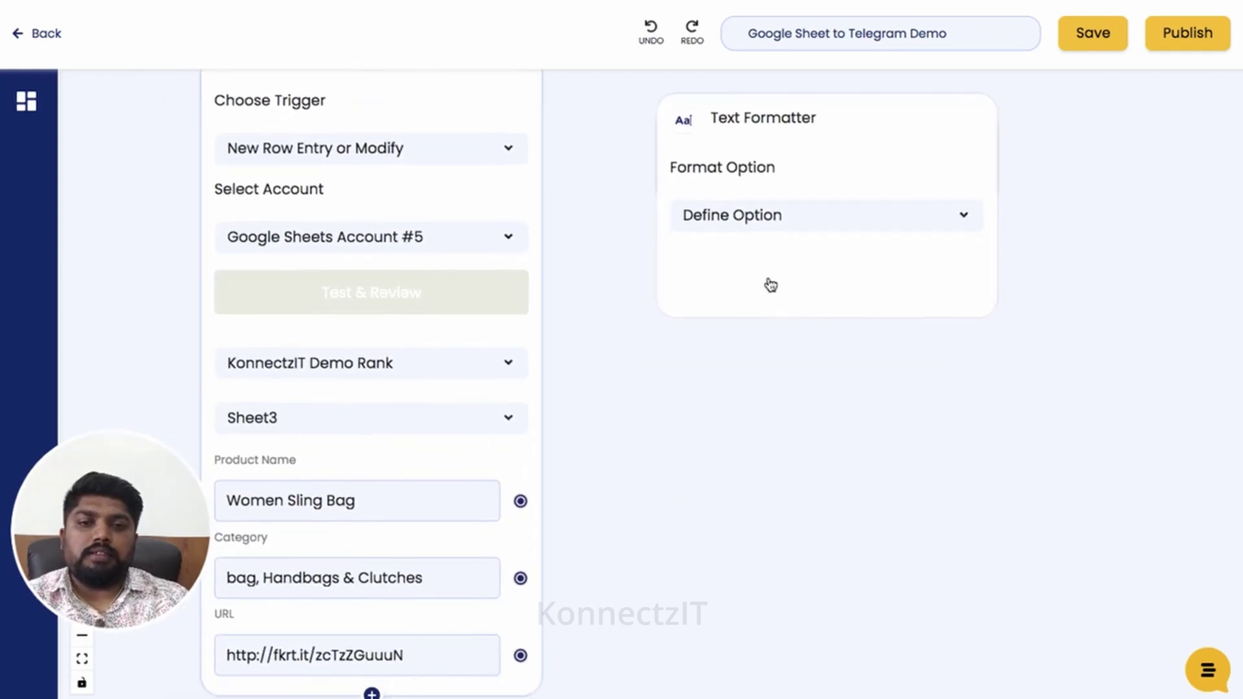
Set Merge Text and link Product Name, URL and Category into the Text input.
{"action": "left_click", "coordinate": [782, 215]}
{"action": "left_click", "coordinate": [763, 291]}
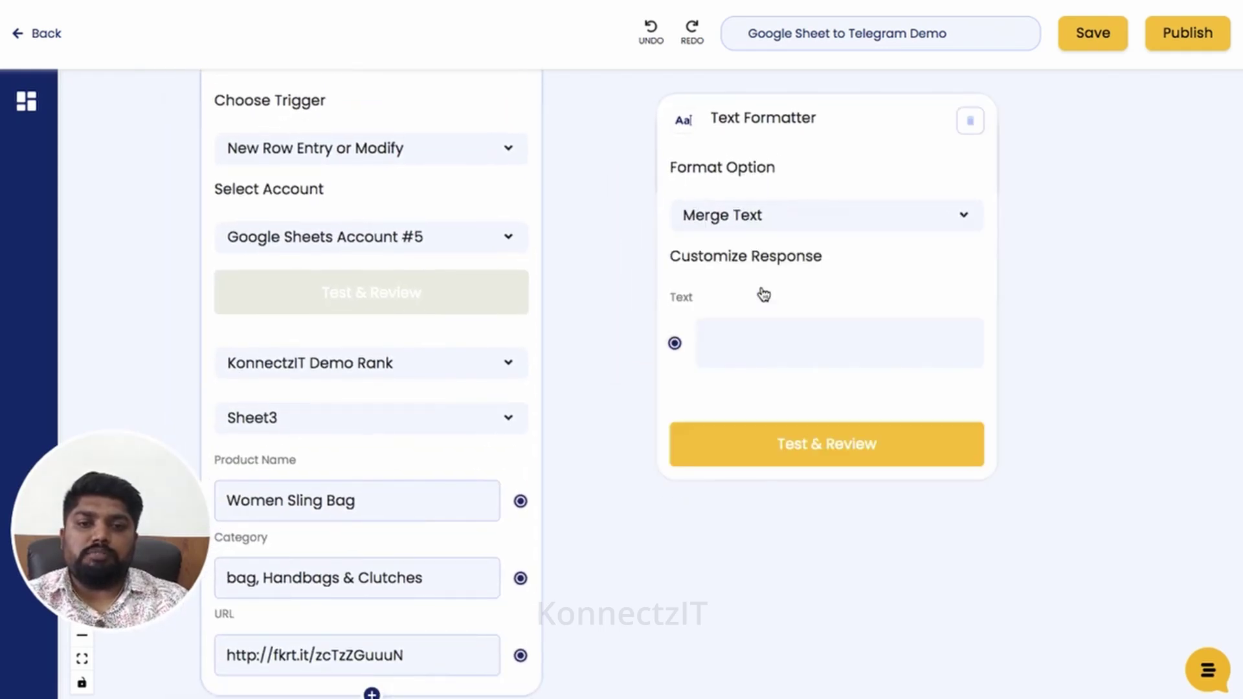
{"action": "left_click_drag", "start_coordinate": [521, 501], "coordinate": [674, 341]}
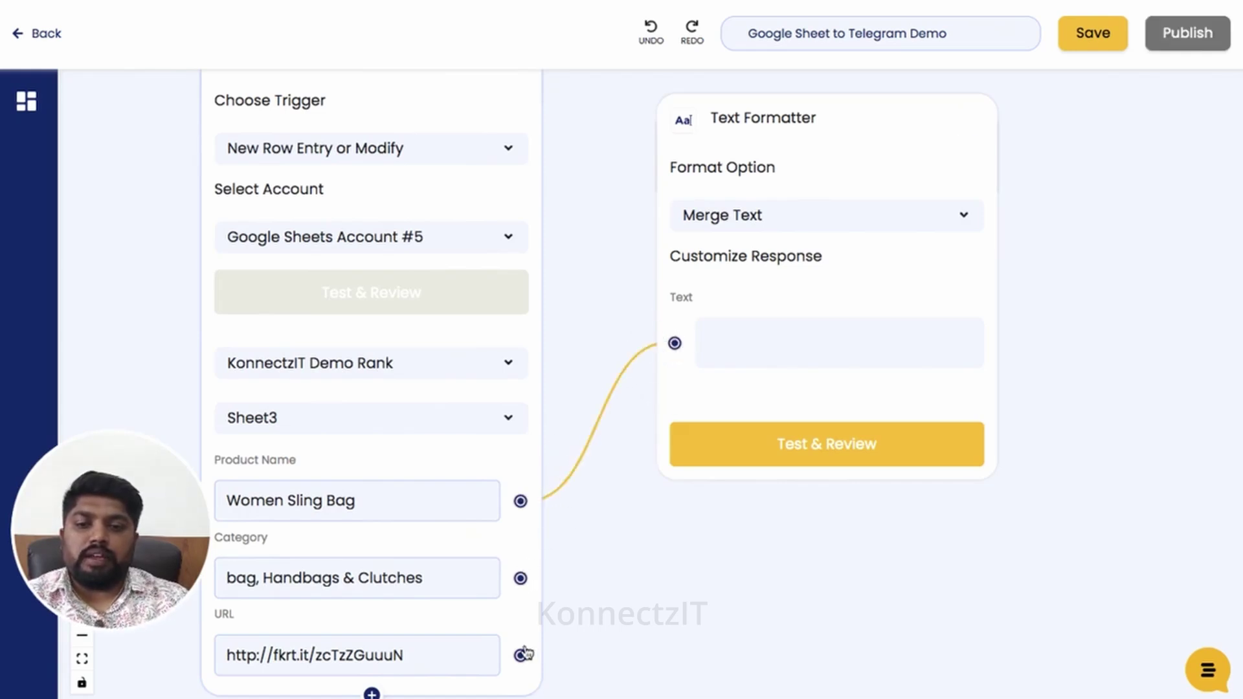
{"action": "left_click_drag", "start_coordinate": [522, 654], "coordinate": [674, 342]}
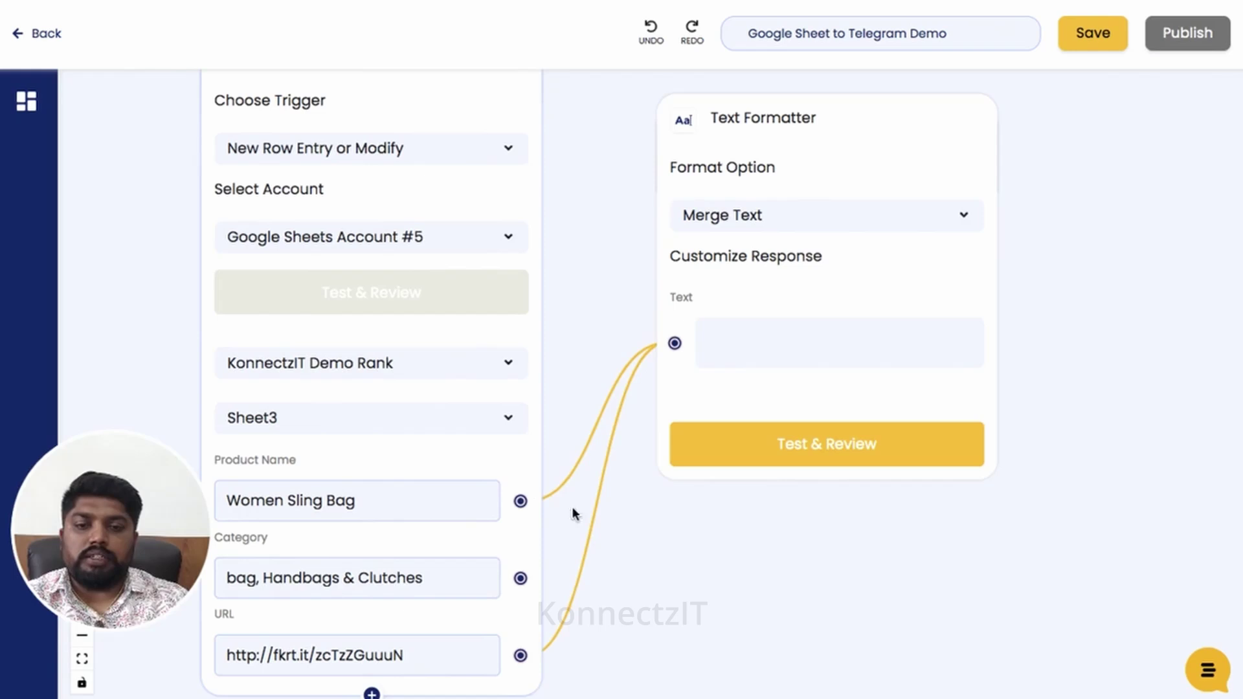
{"action": "left_click_drag", "start_coordinate": [521, 578], "coordinate": [673, 343]}
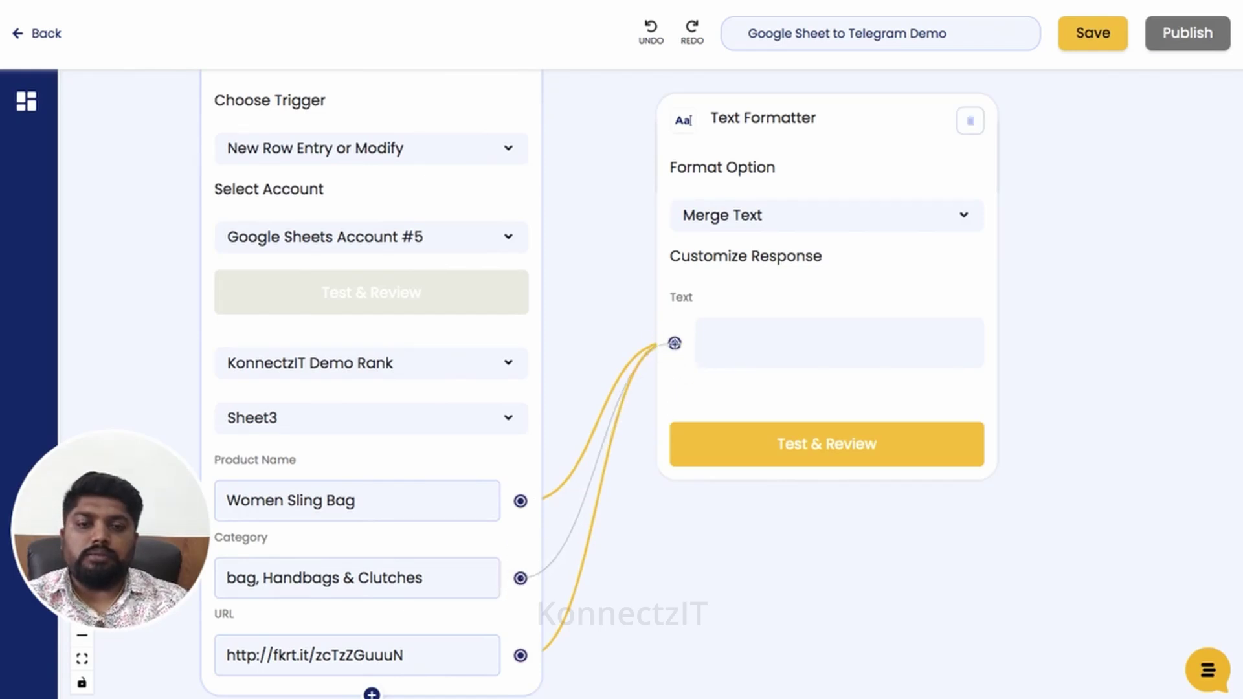
{"action": "left_click", "coordinate": [750, 341]}
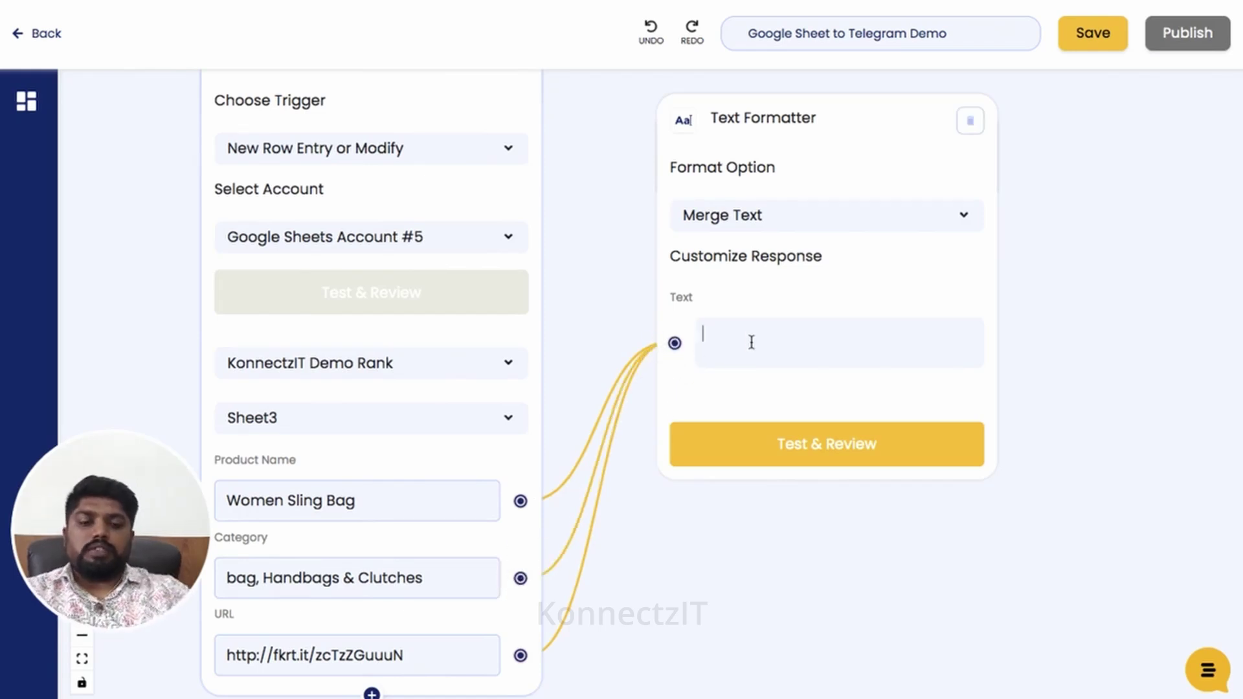
{"action": "type", "text": "Loo"}
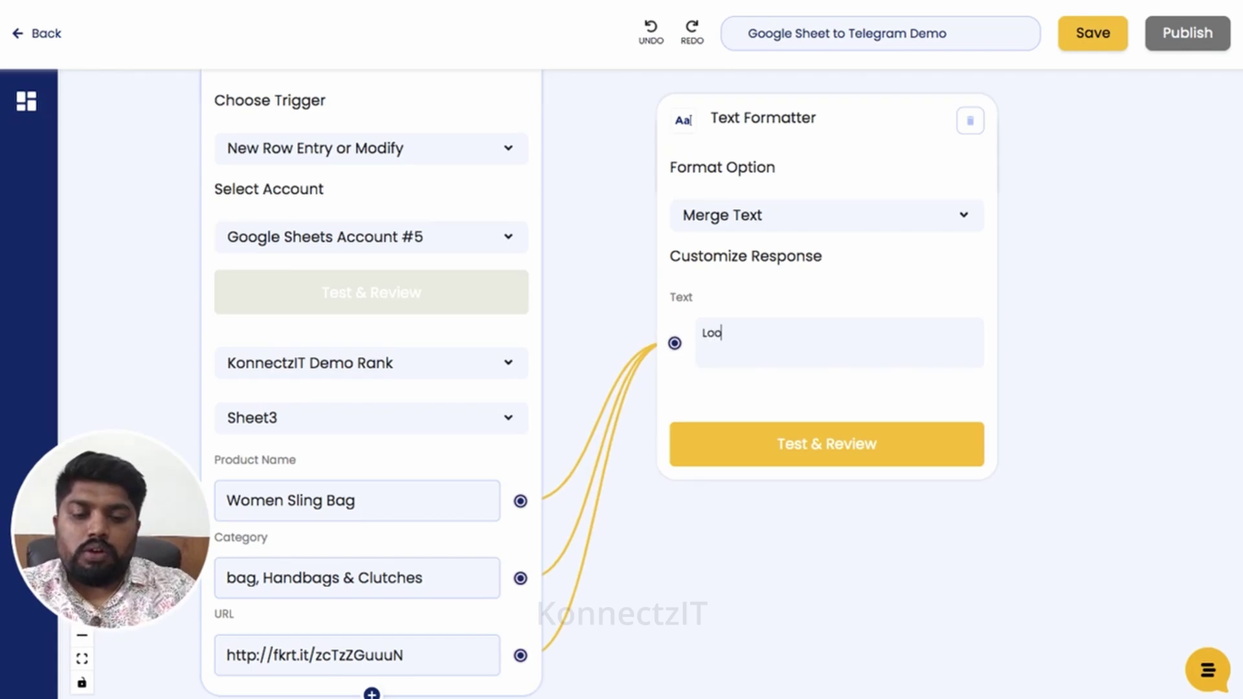
{"action": "type", "text": "t Deal is on his wa"}
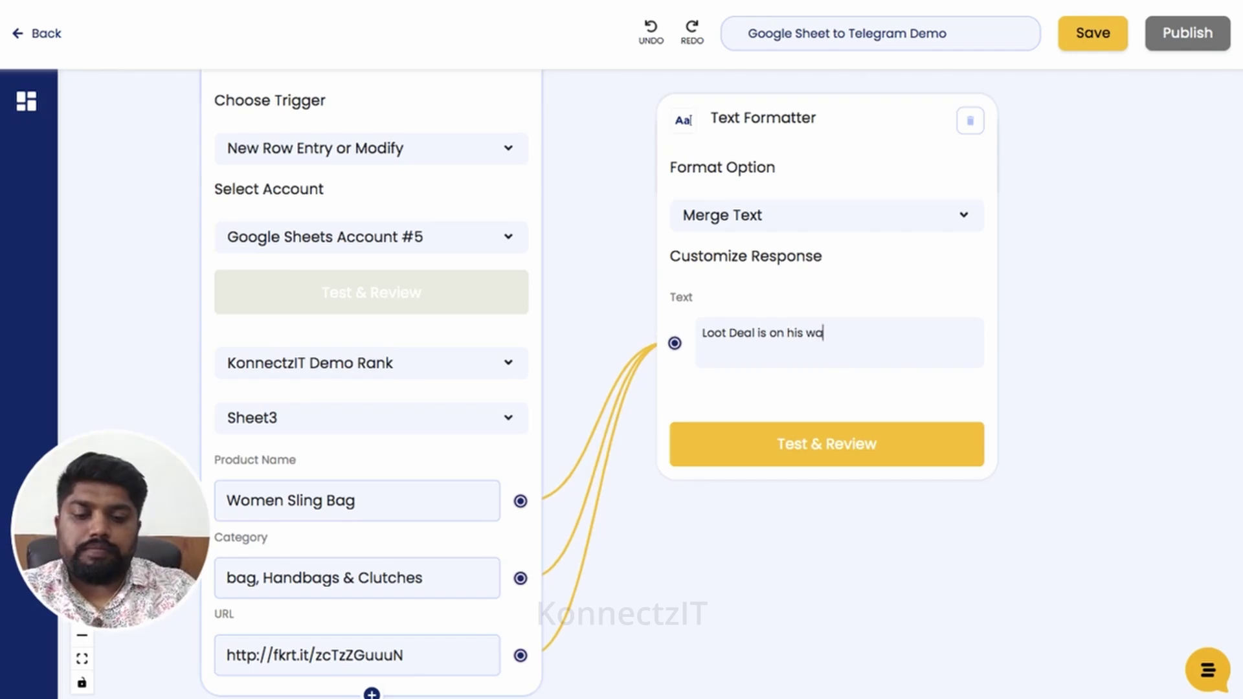
{"action": "type", "text": "y"}
{"action": "key", "text": "Return"}
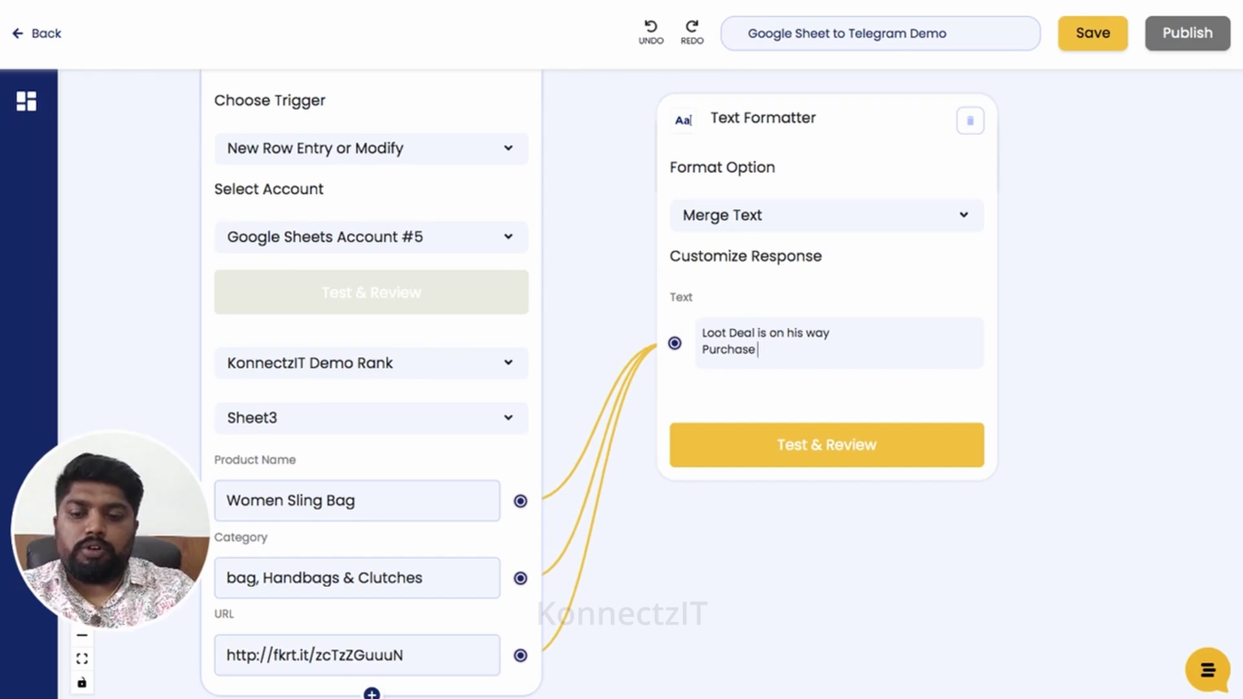
{"action": "type", "text": "@"}
{"action": "key", "text": "Return"}
{"action": "key", "text": "Return"}
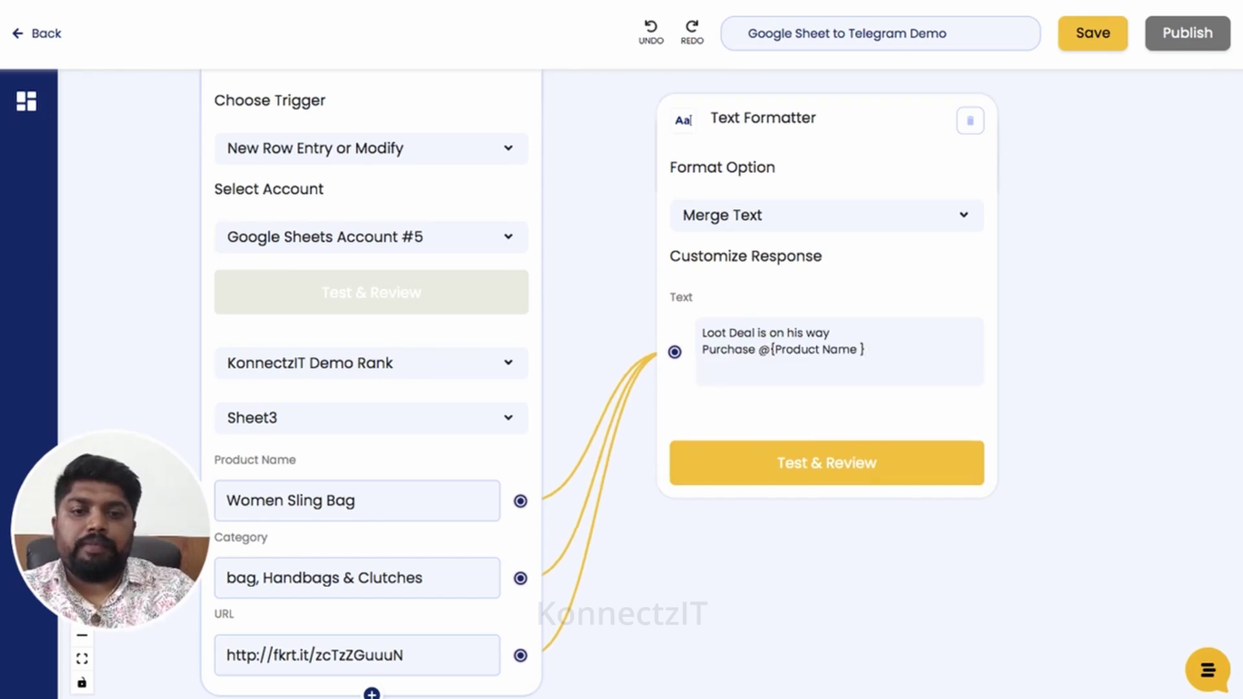
{"action": "key", "text": "Return"}
{"action": "type", "text": "teg"}
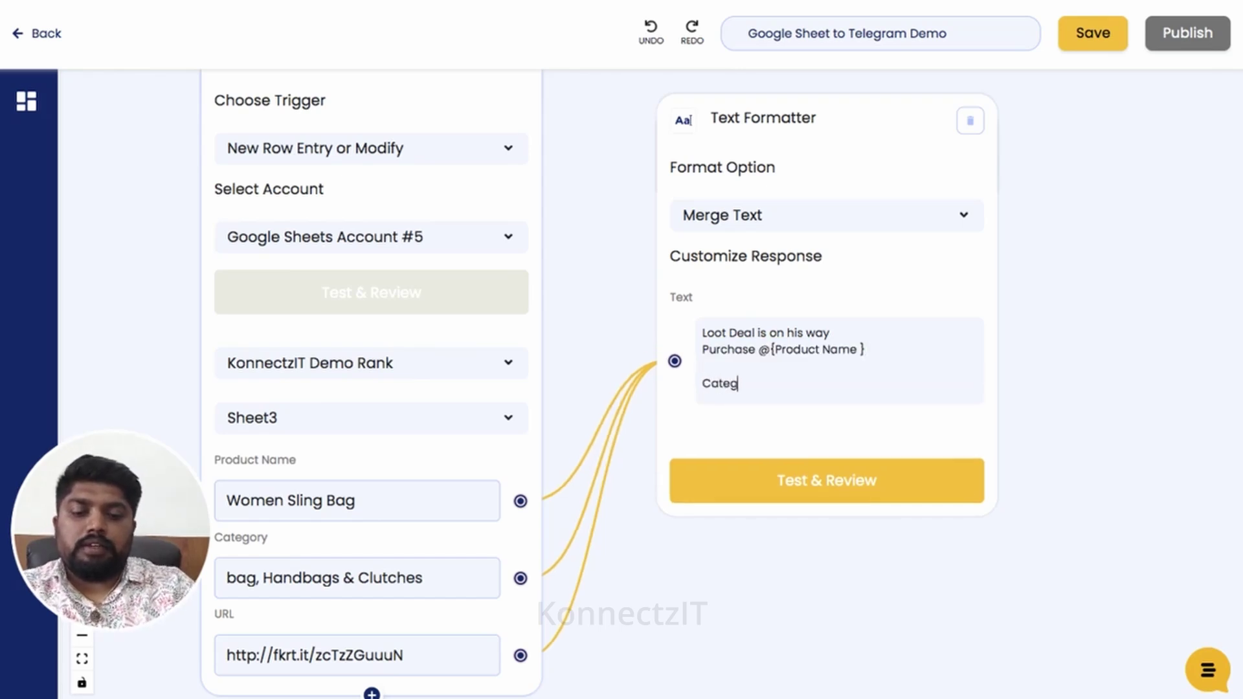
{"action": "type", "text": "ory"}
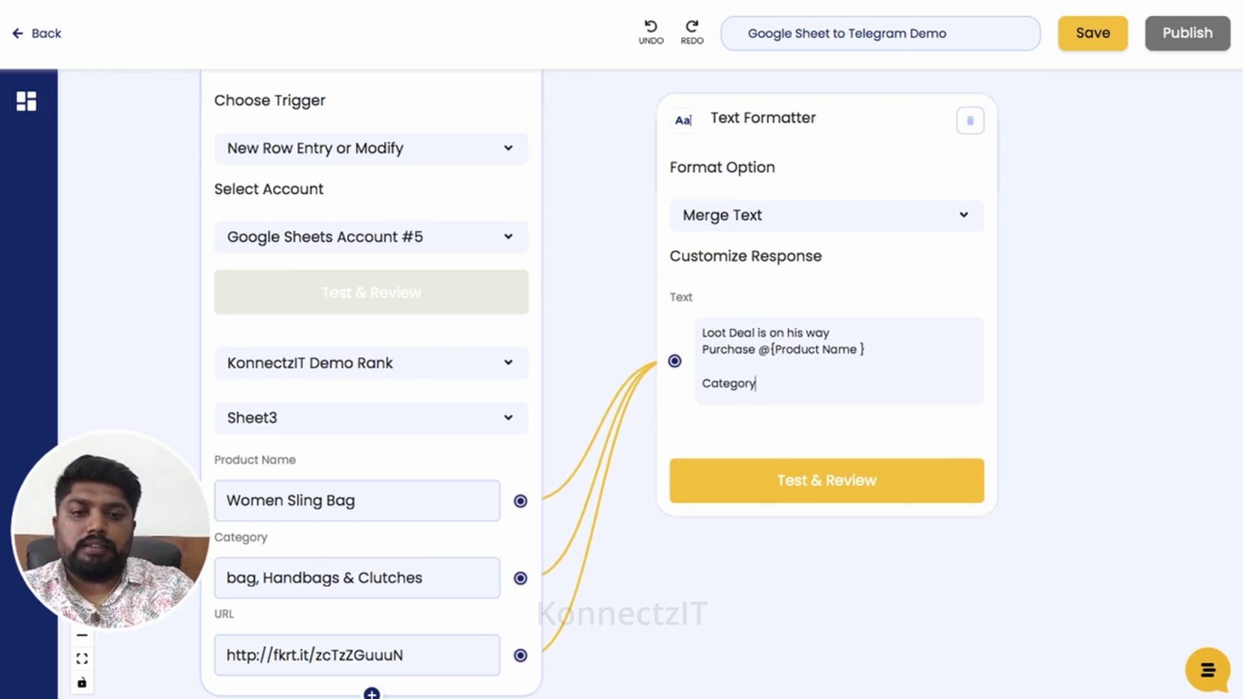
{"action": "type", "text": ": @"}
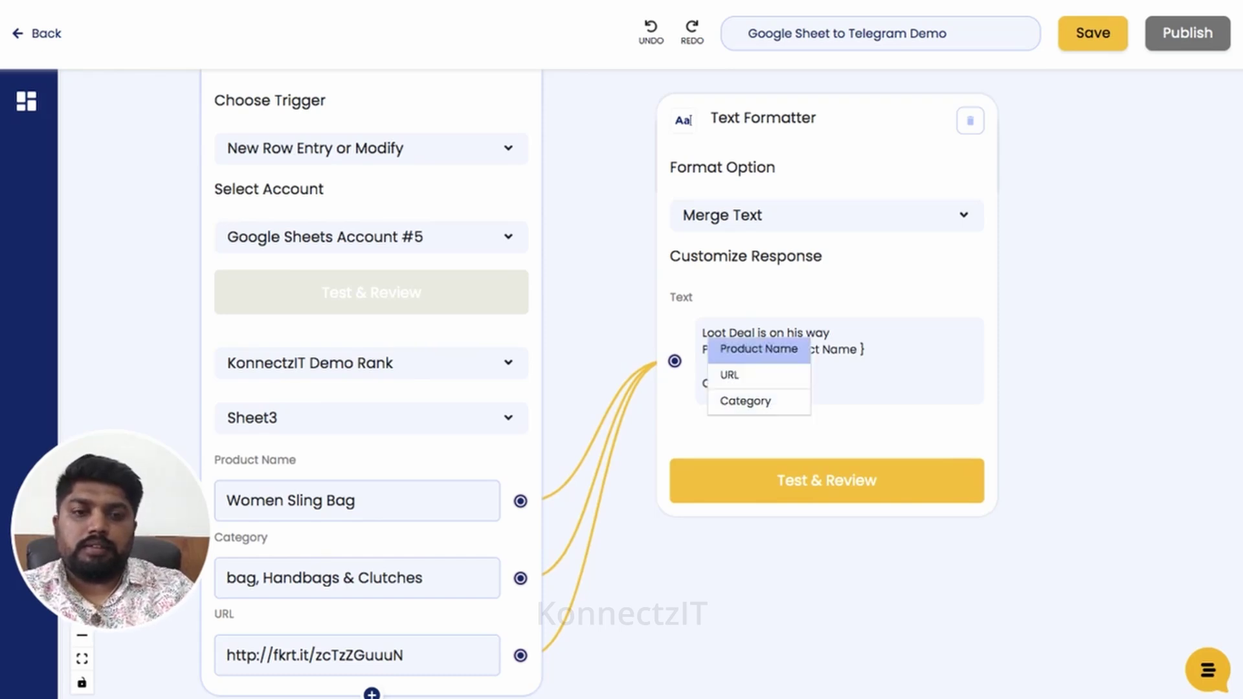
{"action": "key", "text": "Down"}
{"action": "key", "text": "Down"}
{"action": "key", "text": "Return"}
{"action": "key", "text": "Return"}
{"action": "key", "text": "Return"}
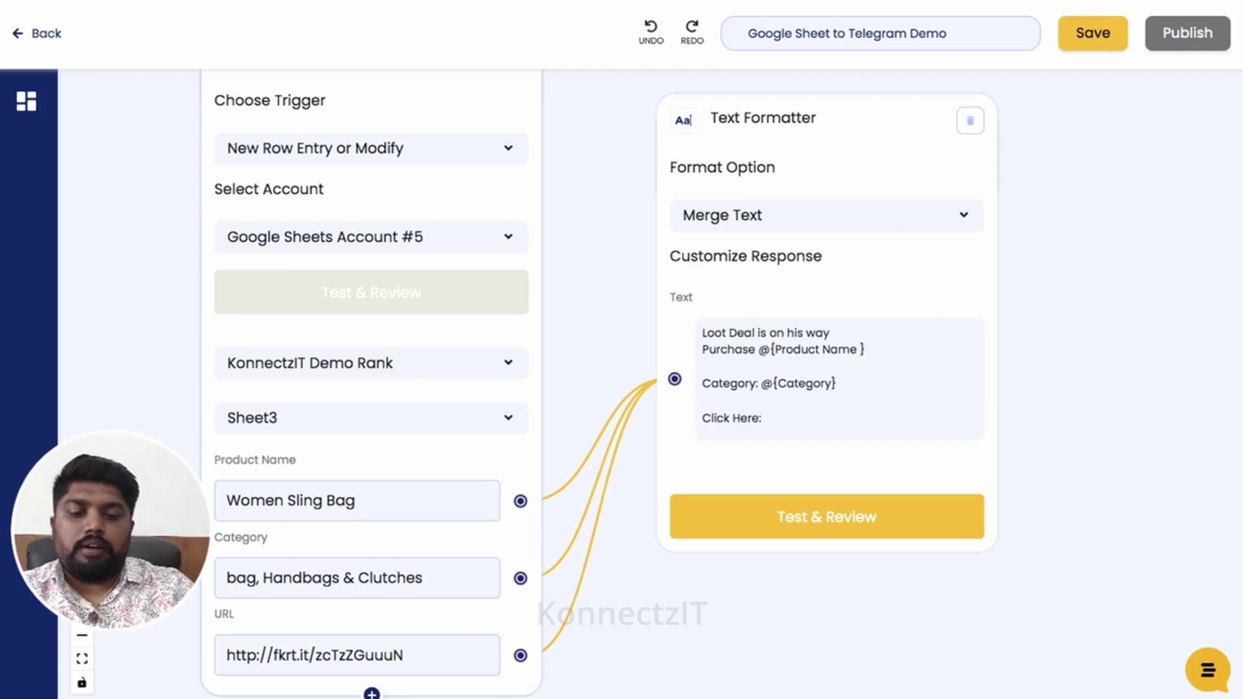
{"action": "type", "text": "@"}
{"action": "key", "text": "Down"}
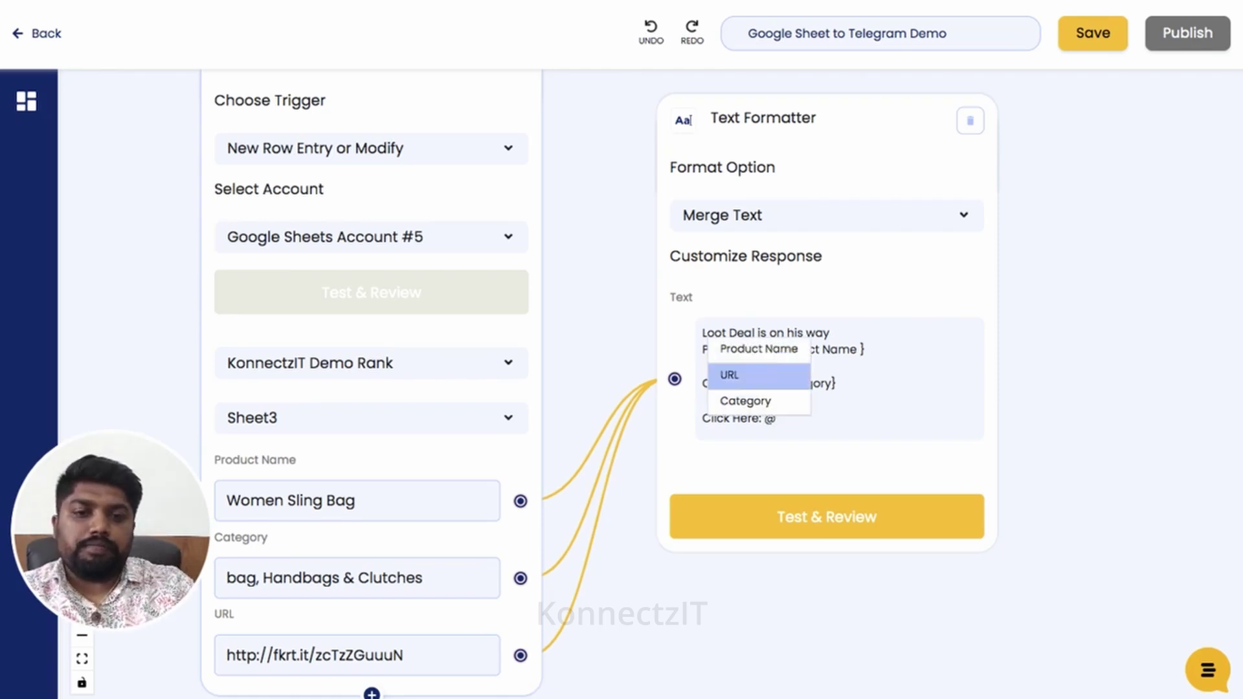
{"action": "key", "text": "Return"}
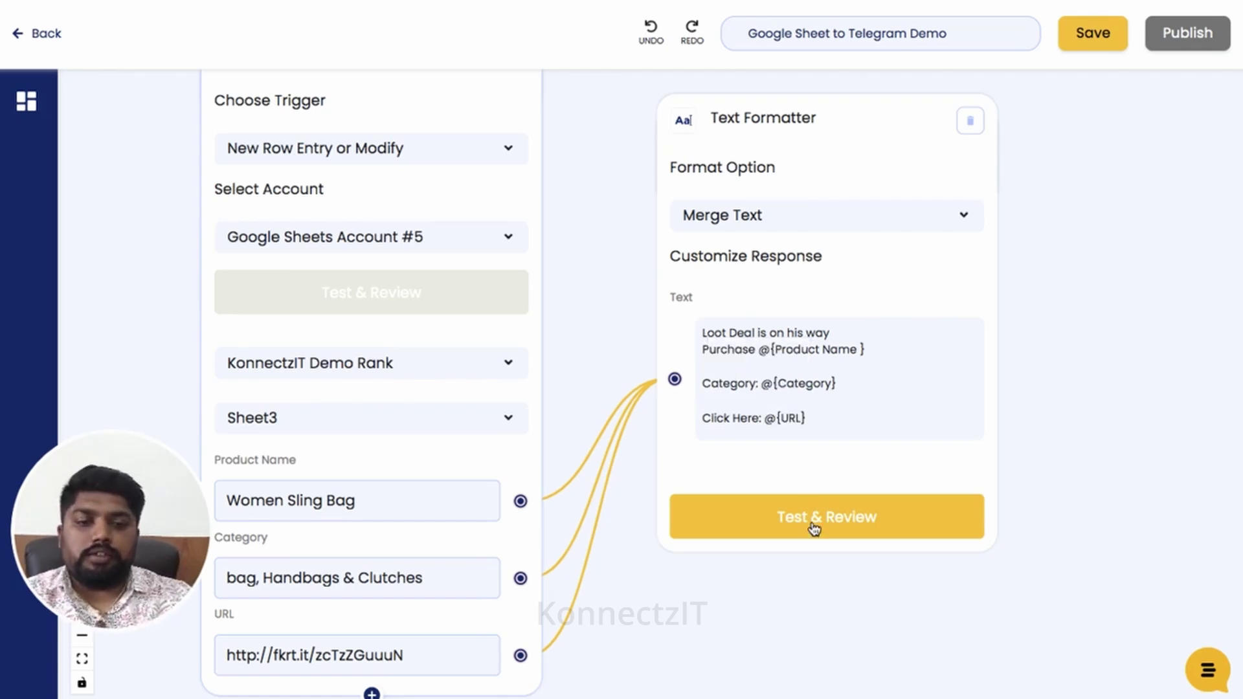
{"action": "left_click", "coordinate": [812, 527]}
{"action": "scroll", "coordinate": [757, 386], "scroll_direction": "down", "scroll_amount": 5}
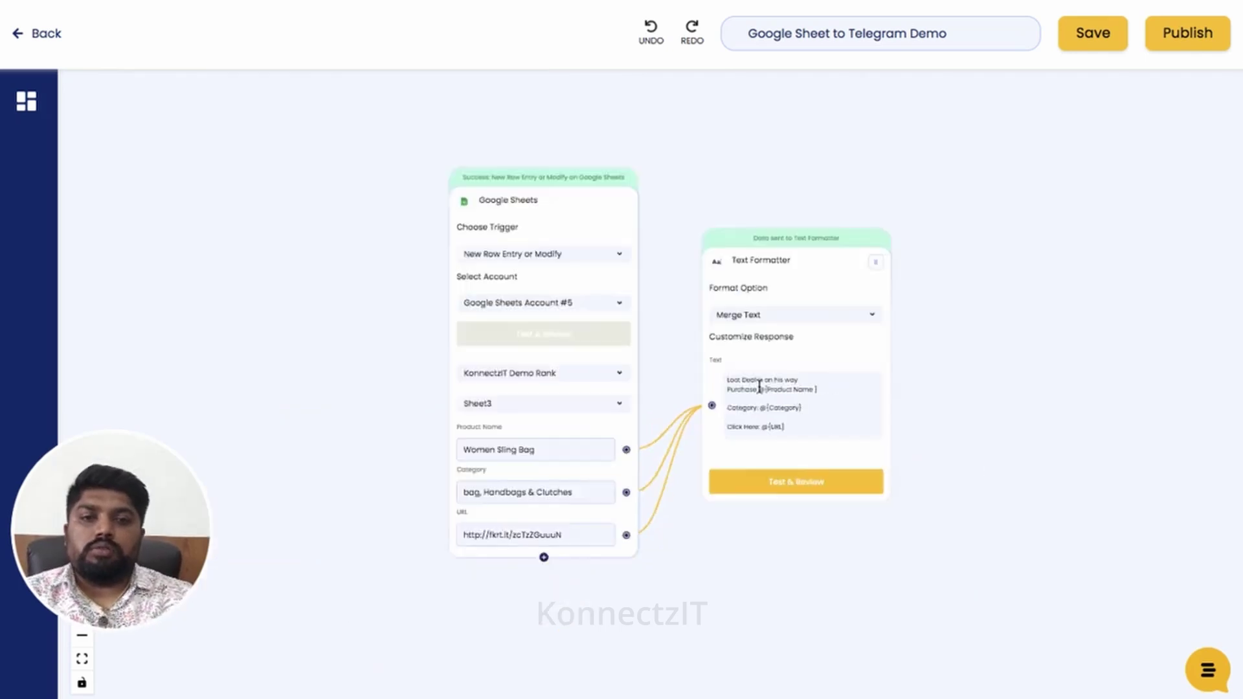
{"action": "scroll", "coordinate": [753, 387], "scroll_direction": "up", "scroll_amount": 3}
{"action": "scroll", "coordinate": [744, 388], "scroll_direction": "up", "scroll_amount": 2}
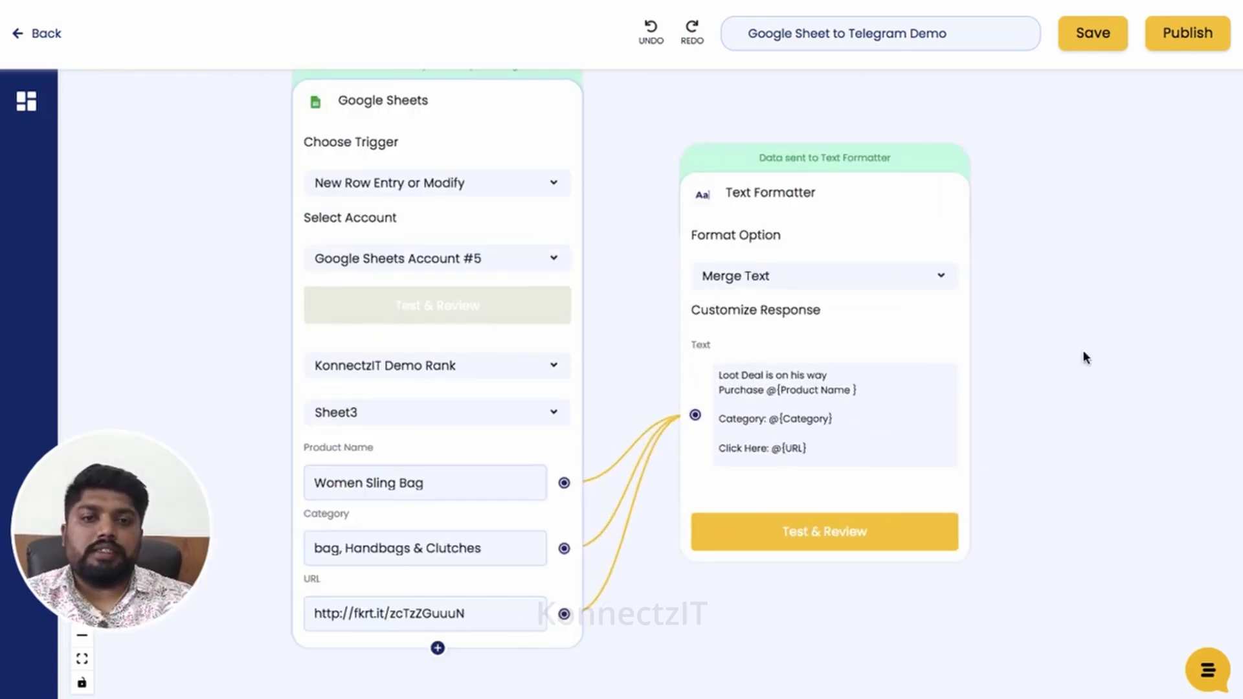
Pan the canvas to re-centre the Google Sheets and Text Formatter cards.
{"action": "left_click_drag", "start_coordinate": [1127, 333], "coordinate": [924, 361]}
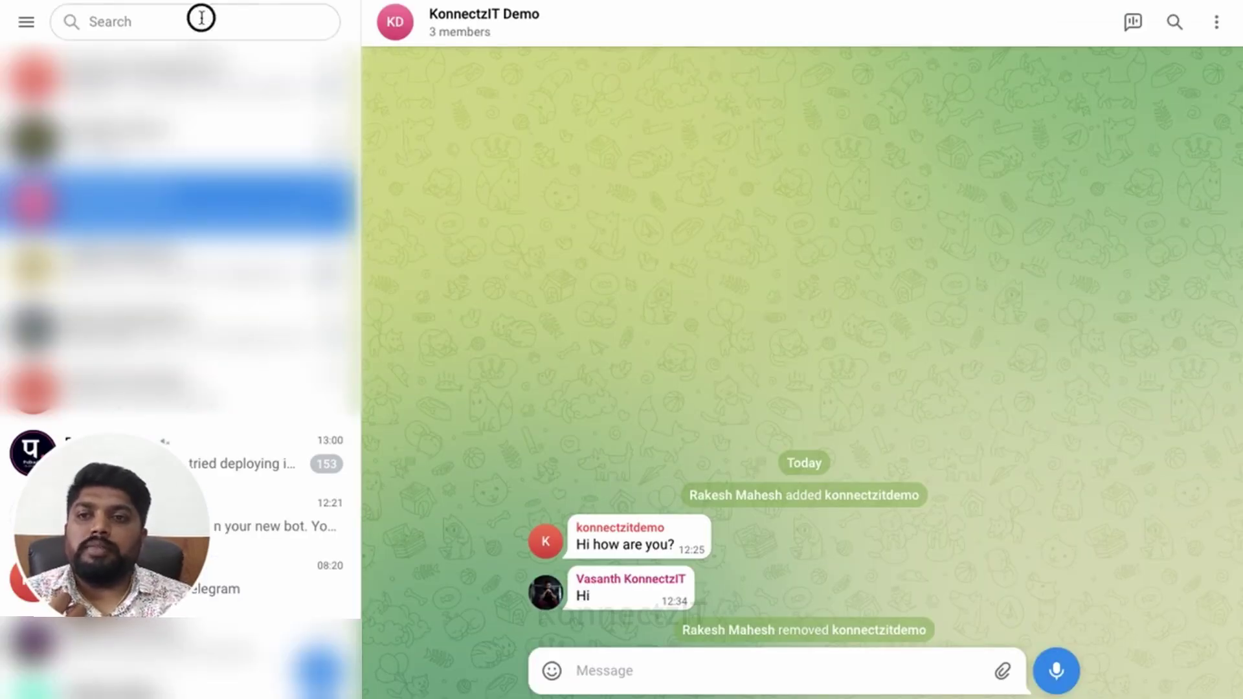
In the BotFather chat, send /newbot and name the bot konnectzitdemo2.
{"action": "left_click", "coordinate": [201, 18]}
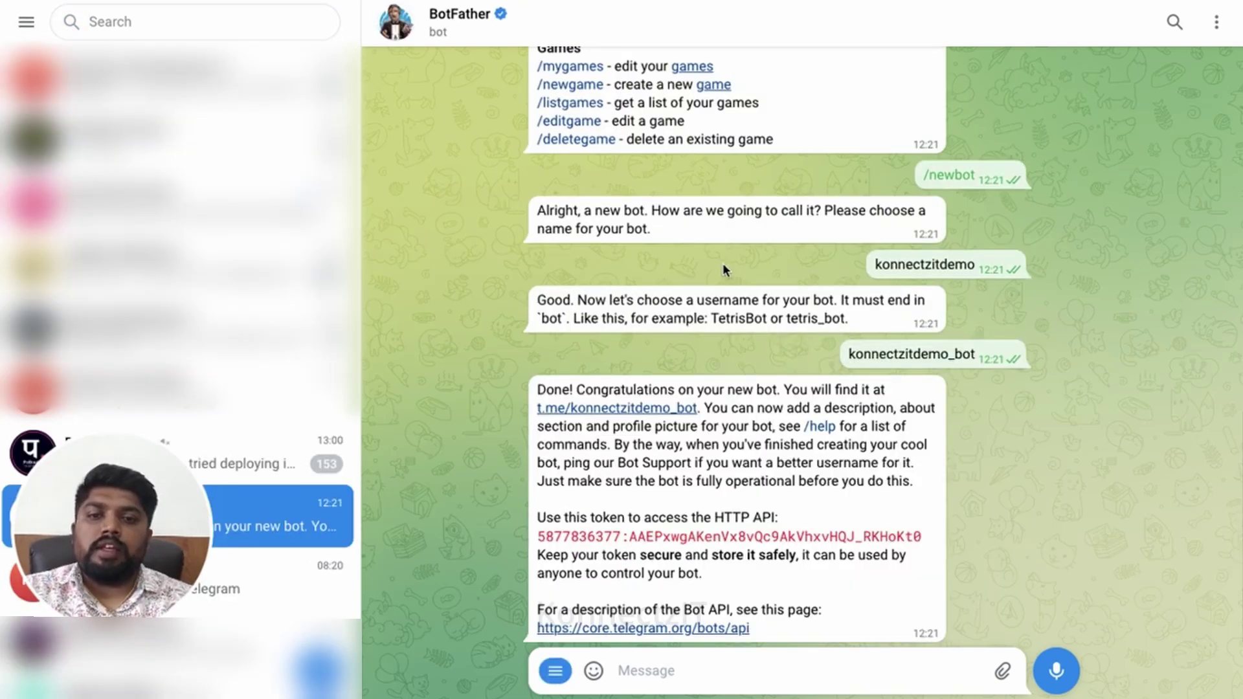
{"action": "left_click", "coordinate": [754, 671]}
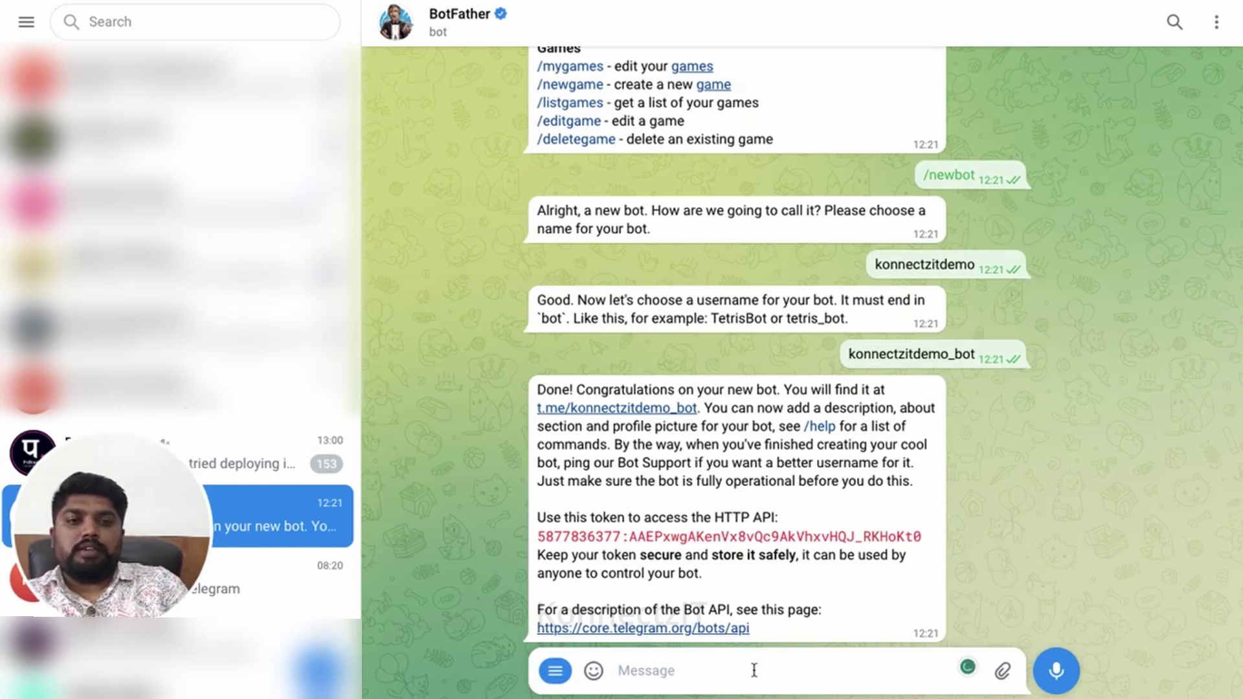
{"action": "type", "text": "/new"}
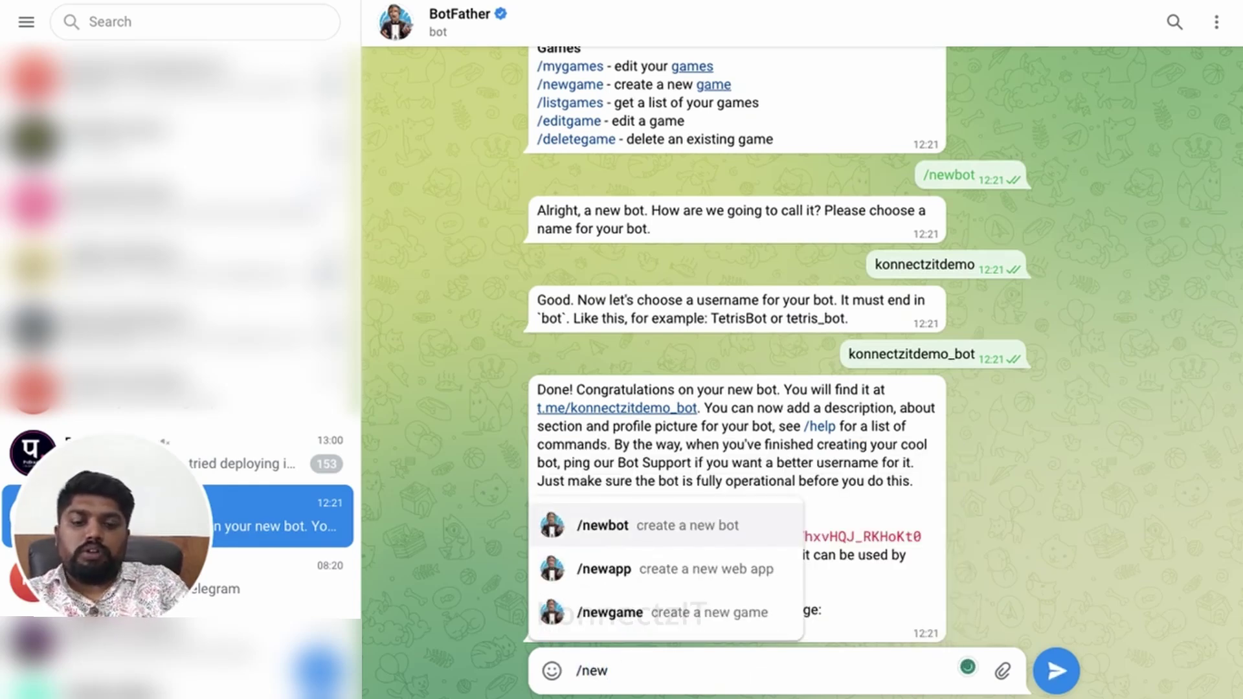
{"action": "left_click", "coordinate": [657, 525]}
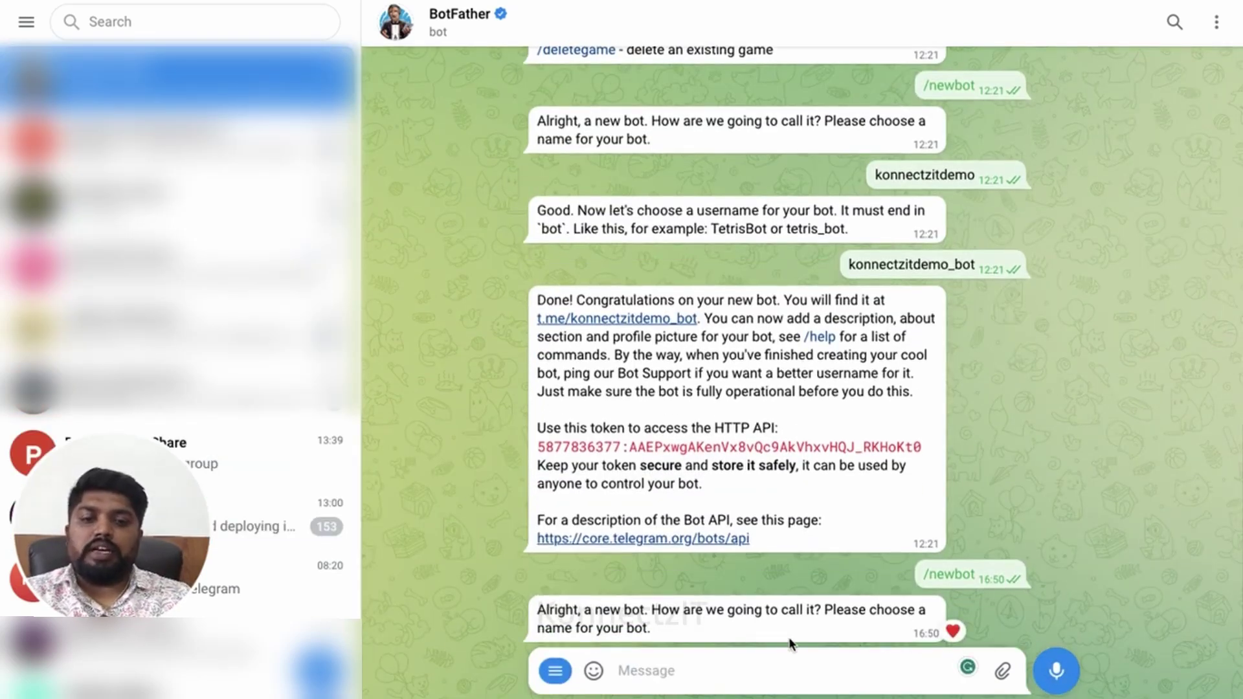
{"action": "type", "text": "k"}
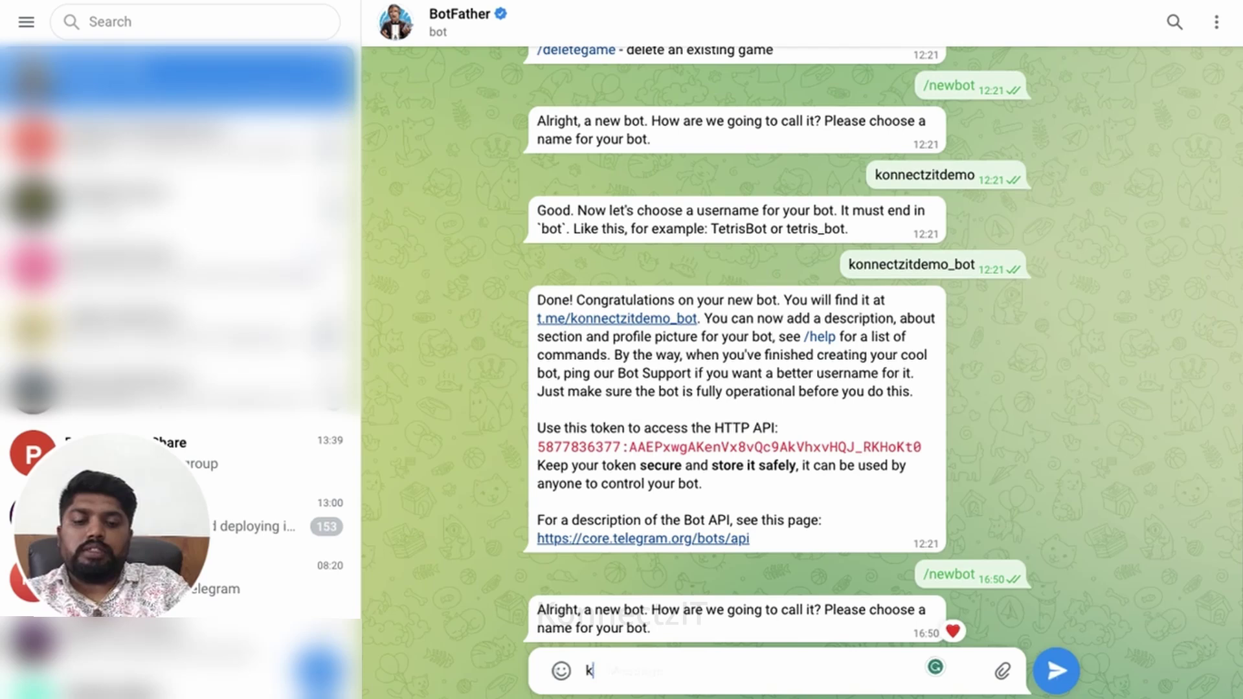
{"action": "type", "text": "onnectz"}
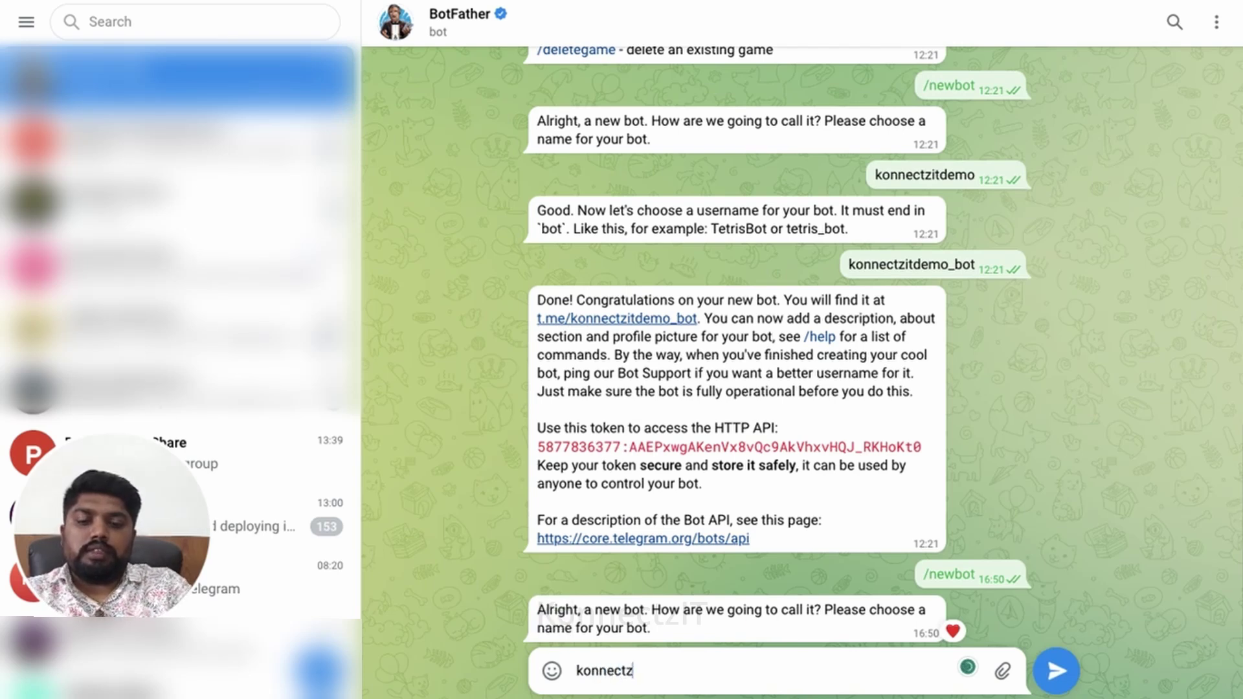
{"action": "type", "text": "itdemo2"}
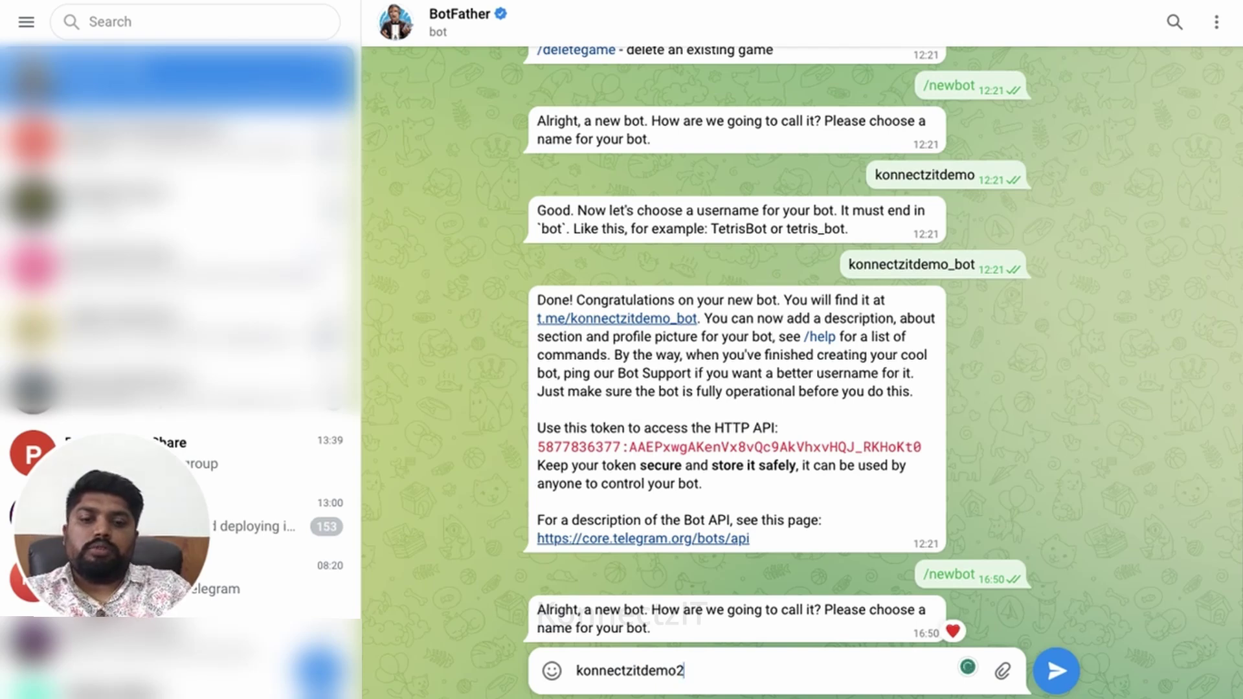
{"action": "key", "text": "Return"}
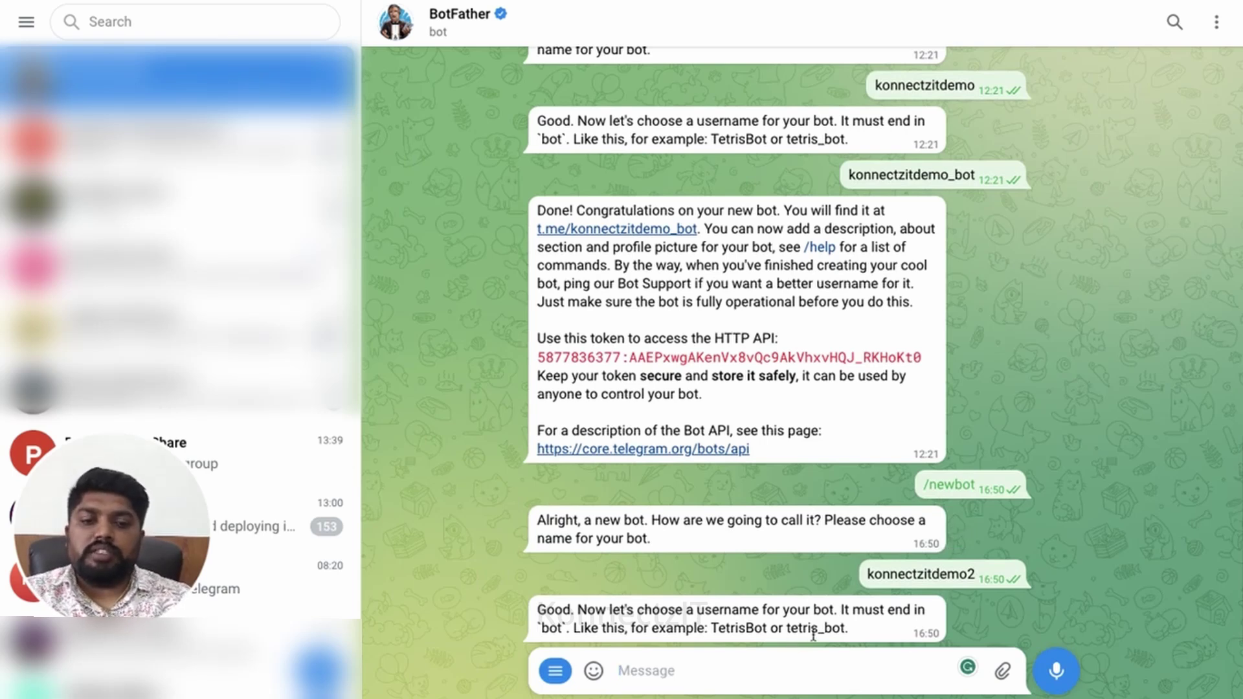
Send konnectzitdemo2_bot as the new bot's username.
{"action": "left_click_drag", "start_coordinate": [867, 574], "coordinate": [976, 575]}
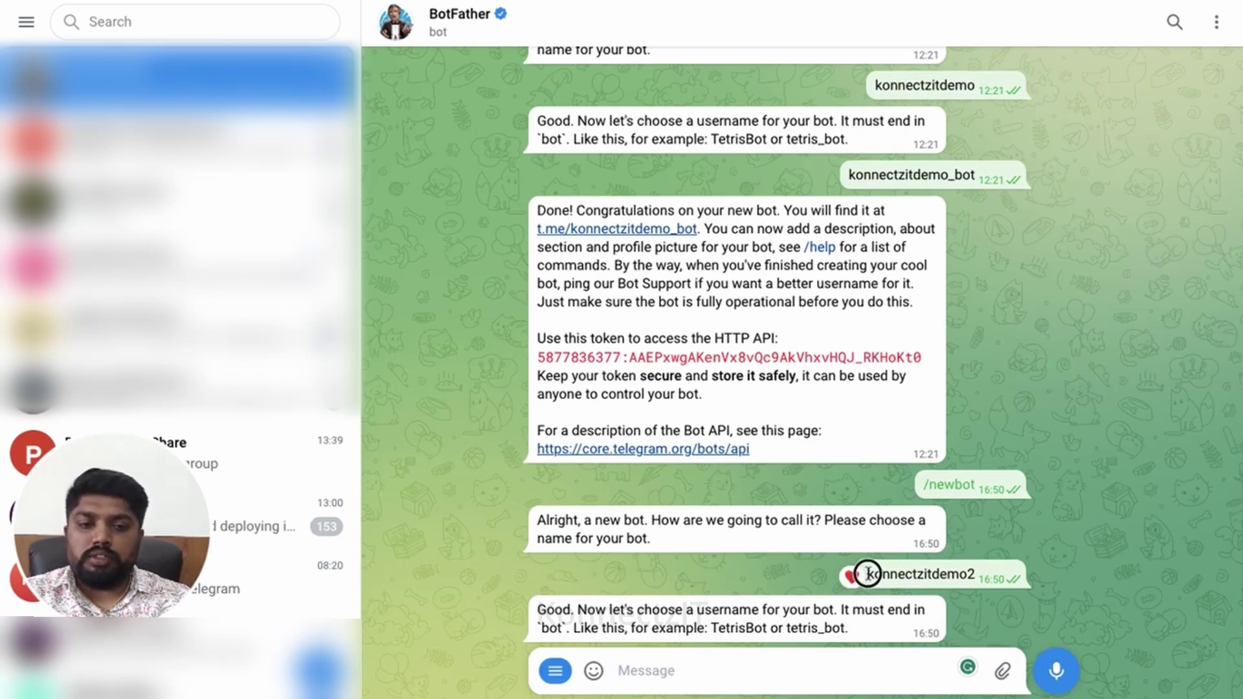
{"action": "key", "text": "ctrl+c"}
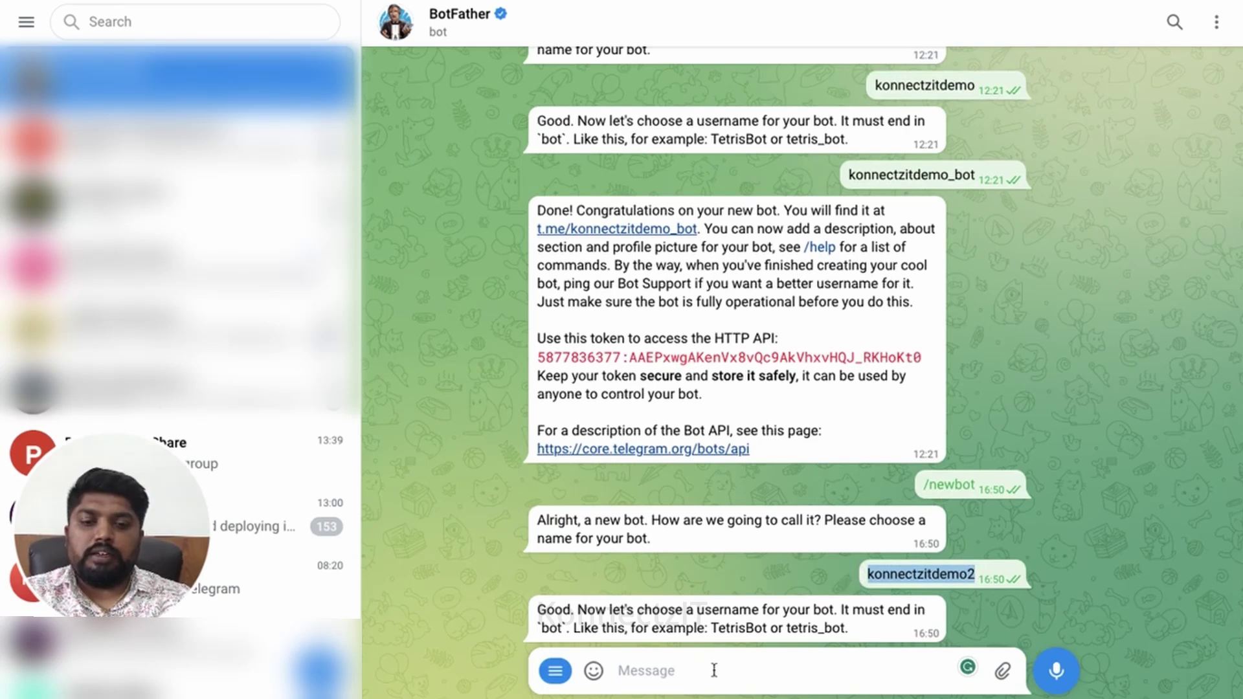
{"action": "left_click", "coordinate": [714, 670]}
{"action": "key", "text": "ctrl+v"}
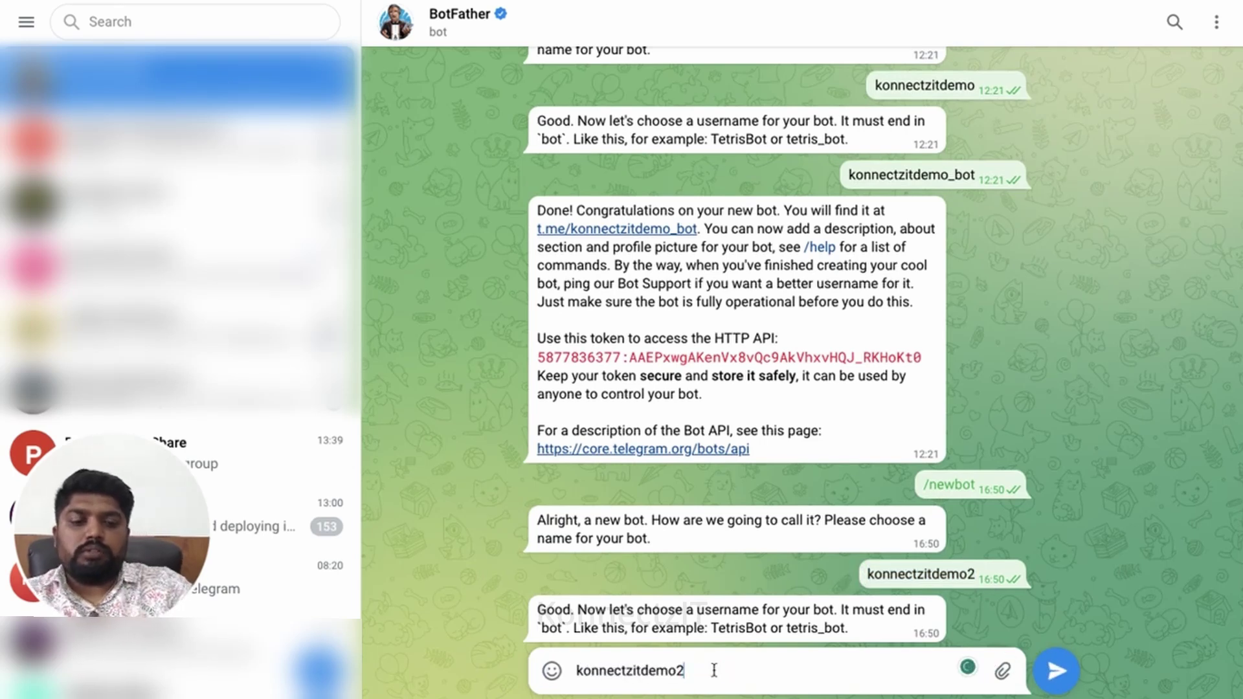
{"action": "type", "text": "_bot"}
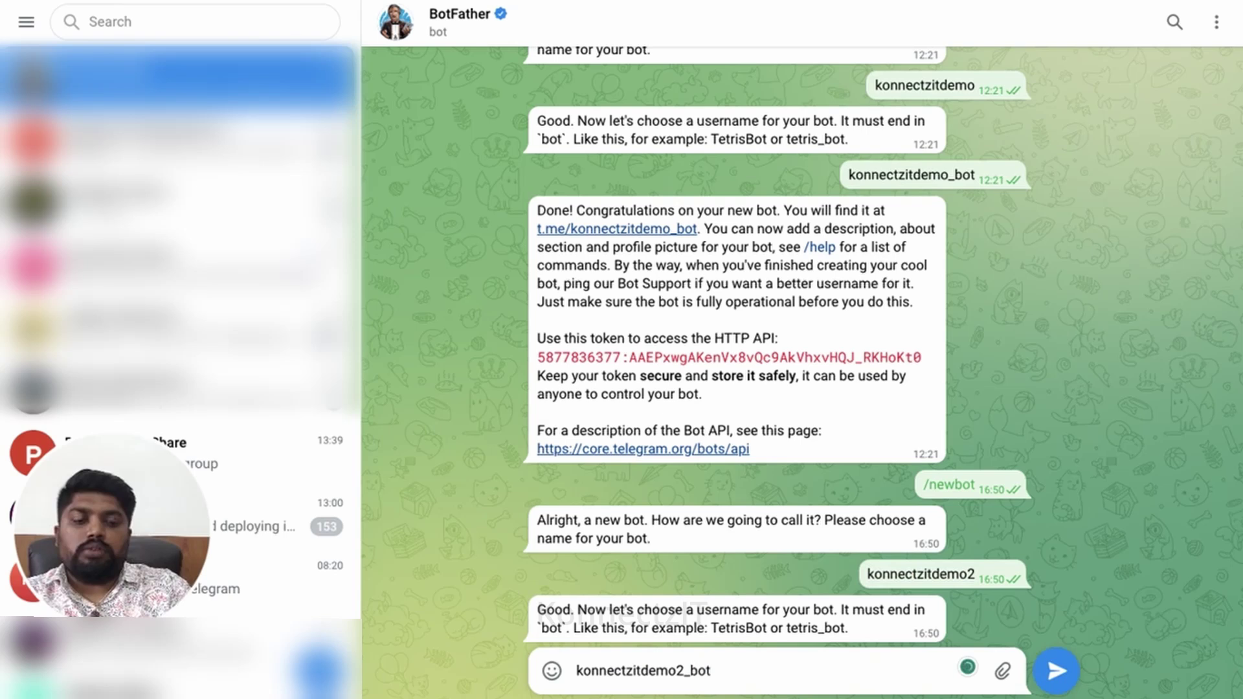
{"action": "key", "text": "Return"}
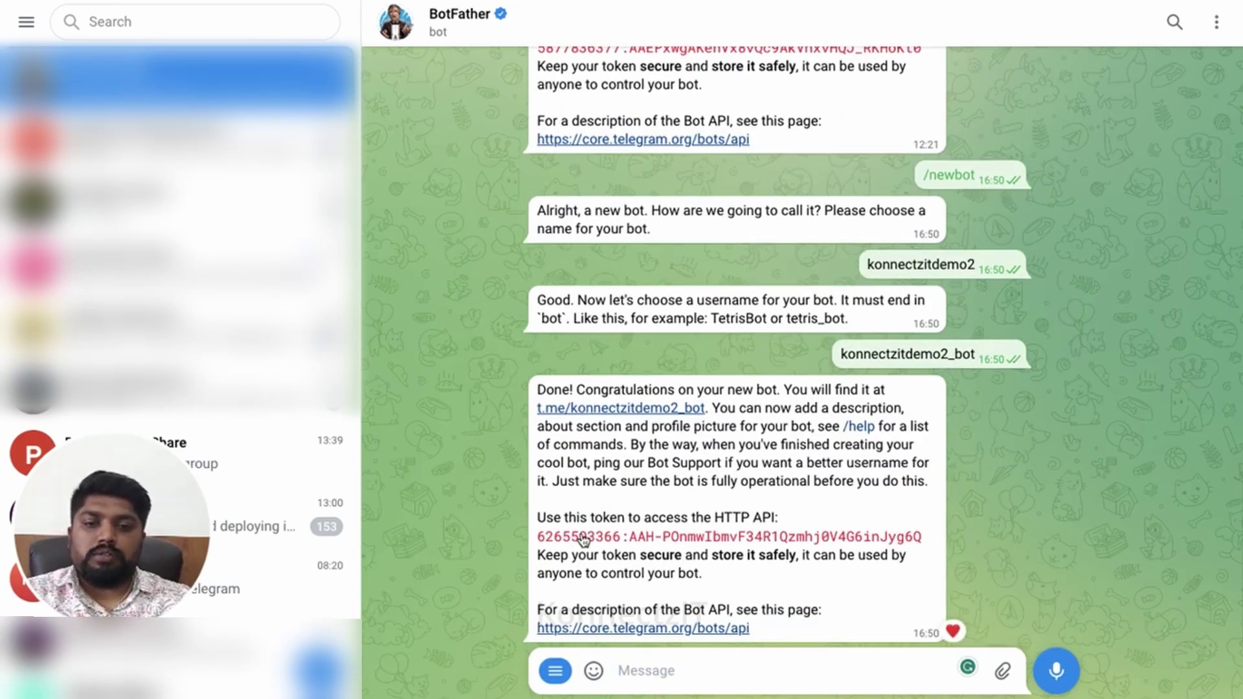
Copy the new bot's API token from BotFather's reply and go to the KonnectzIT Demo group.
{"action": "left_click_drag", "start_coordinate": [920, 537], "coordinate": [540, 541]}
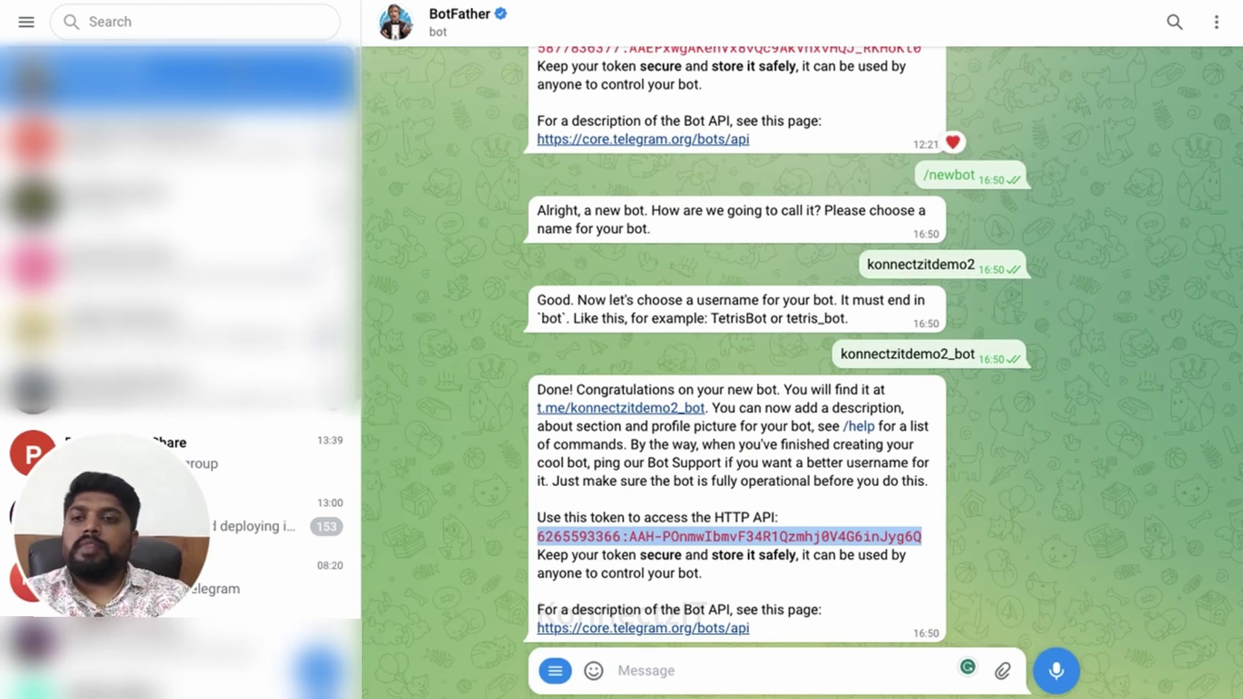
{"action": "mouse_move", "coordinate": [738, 97]}
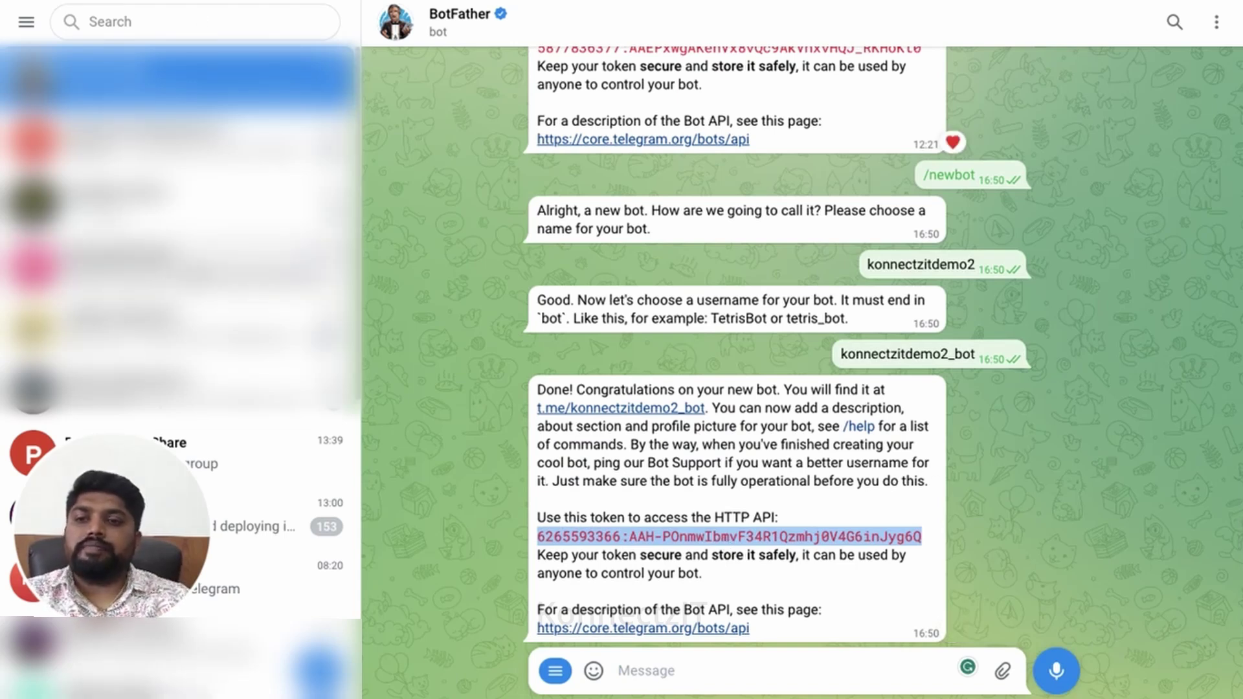
{"action": "left_click", "coordinate": [195, 263]}
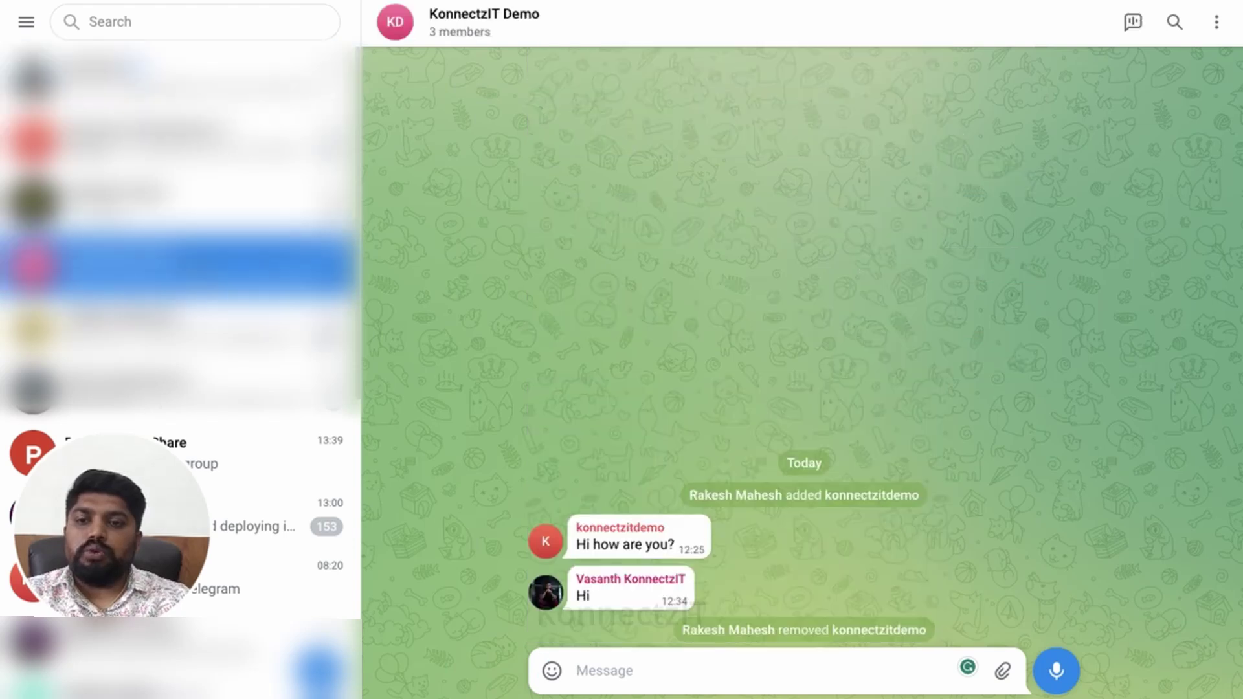
Add the konnectzitdemo2 bot as a member of the KonnectzIT Demo group.
{"action": "left_click", "coordinate": [493, 20]}
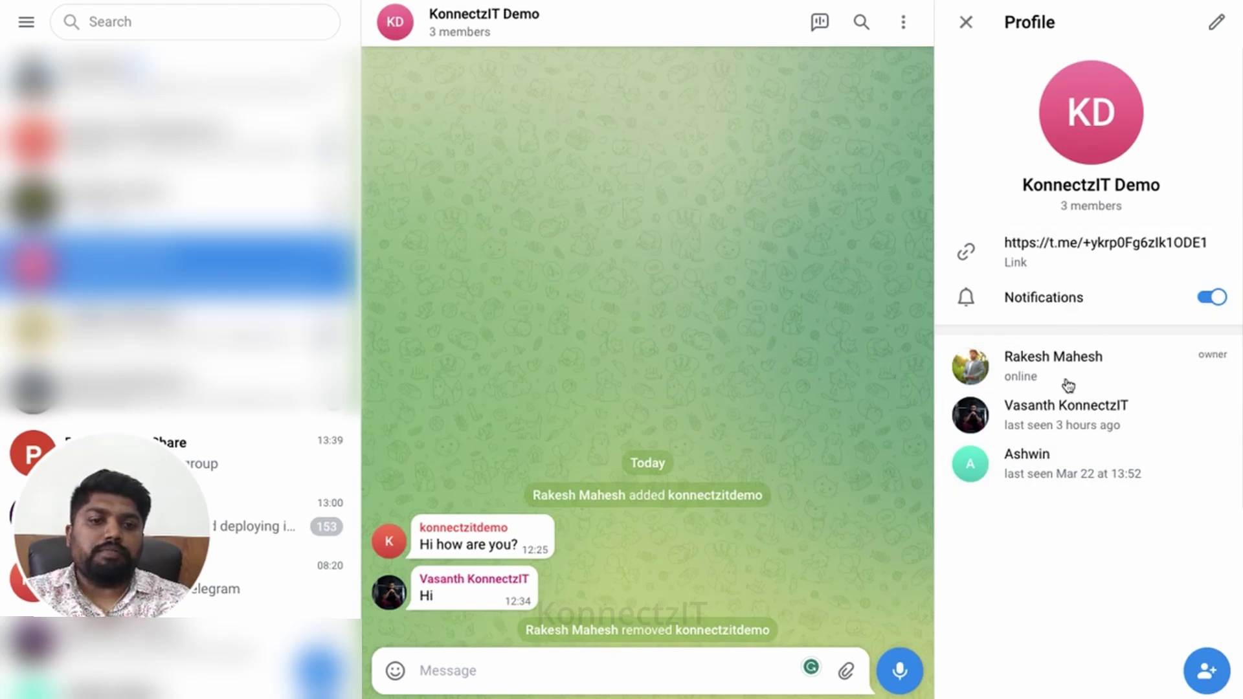
{"action": "left_click", "coordinate": [1206, 670]}
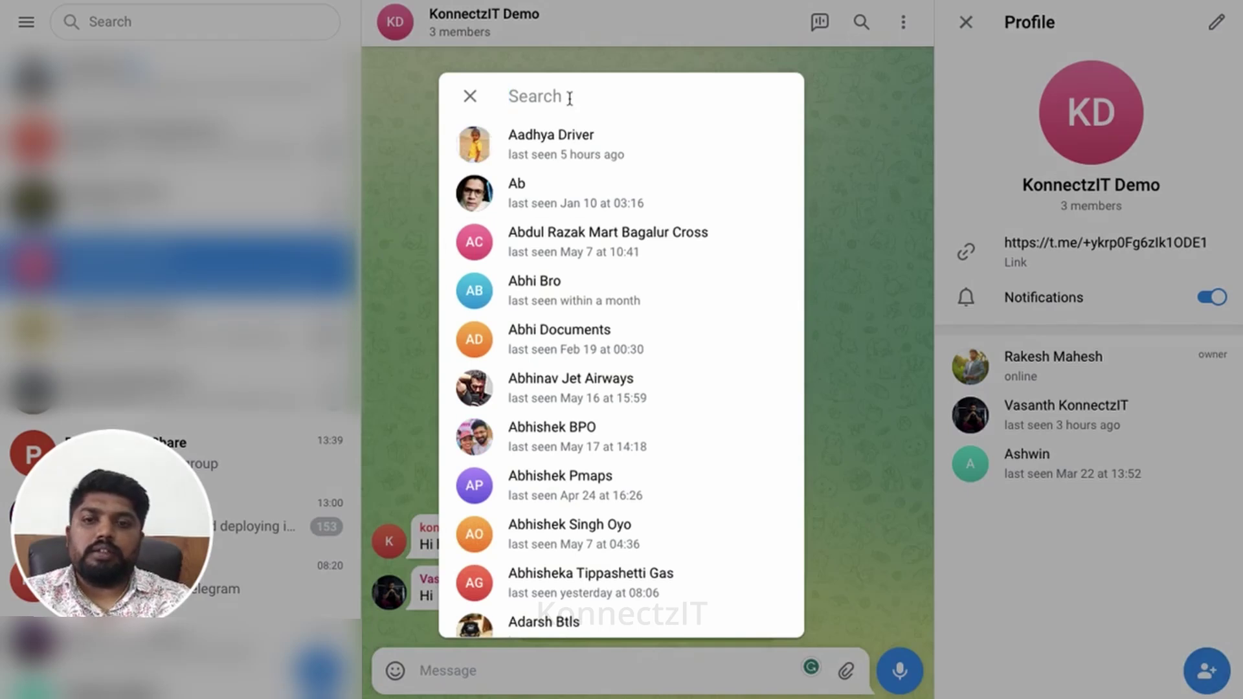
{"action": "type", "text": "kon"}
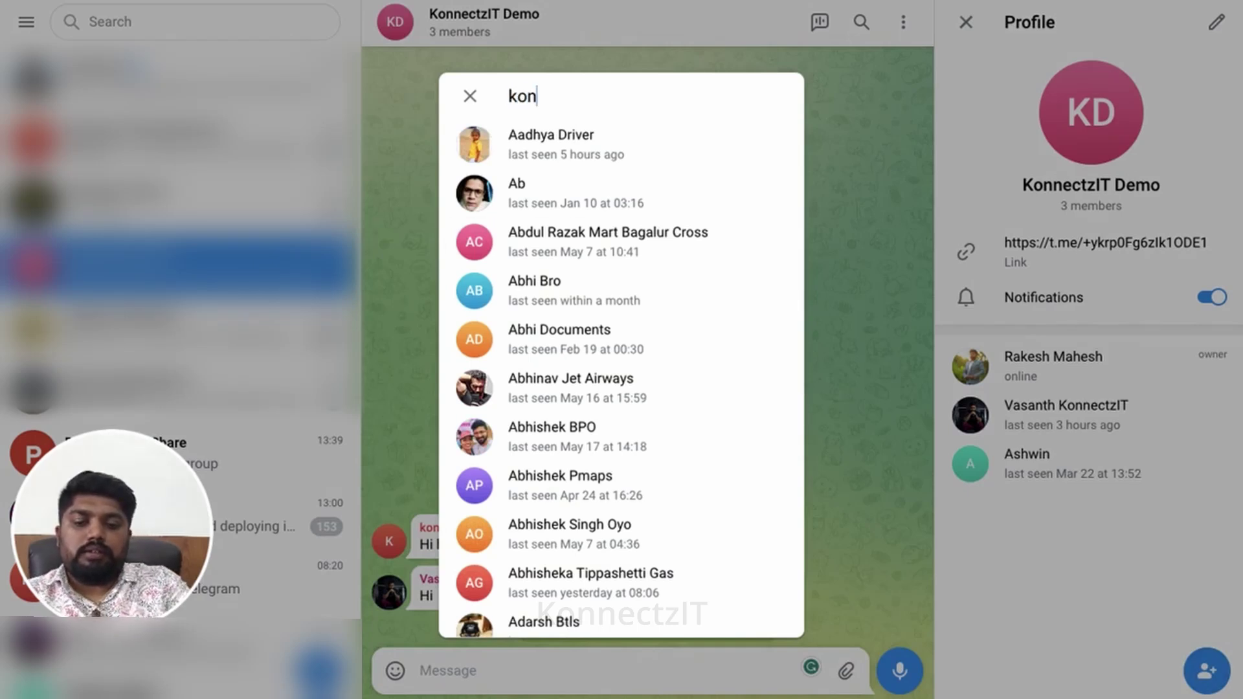
{"action": "type", "text": "nectzit"}
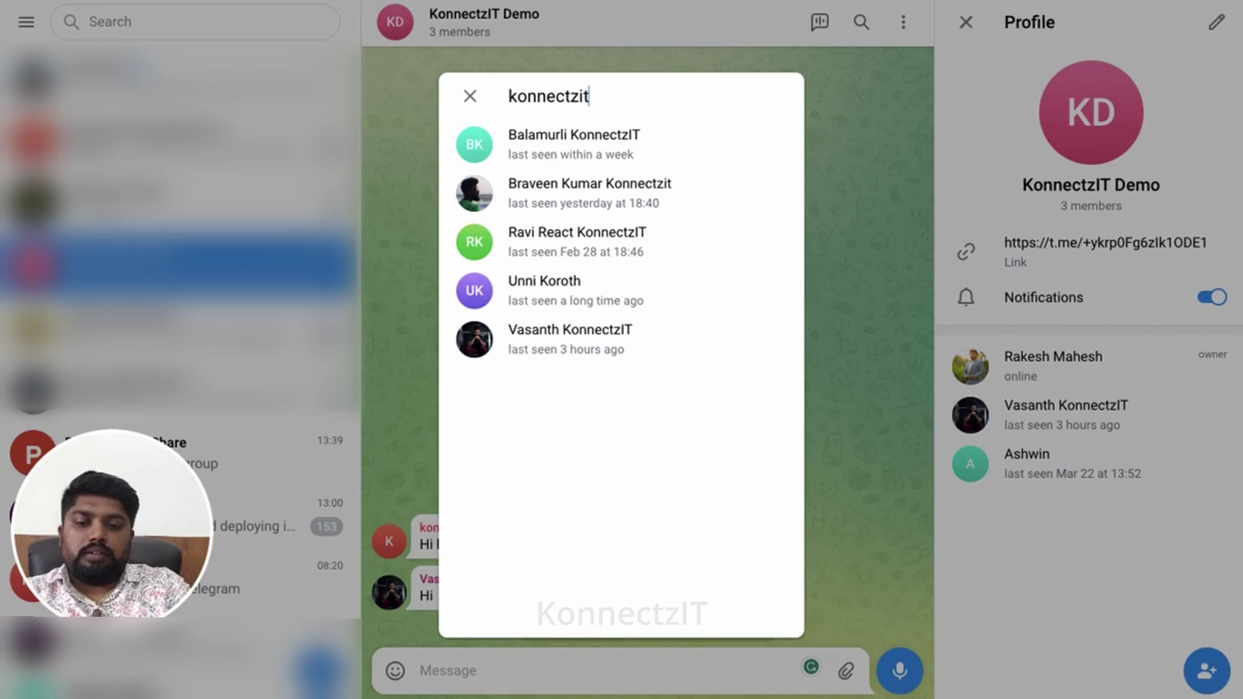
{"action": "type", "text": "demo2"}
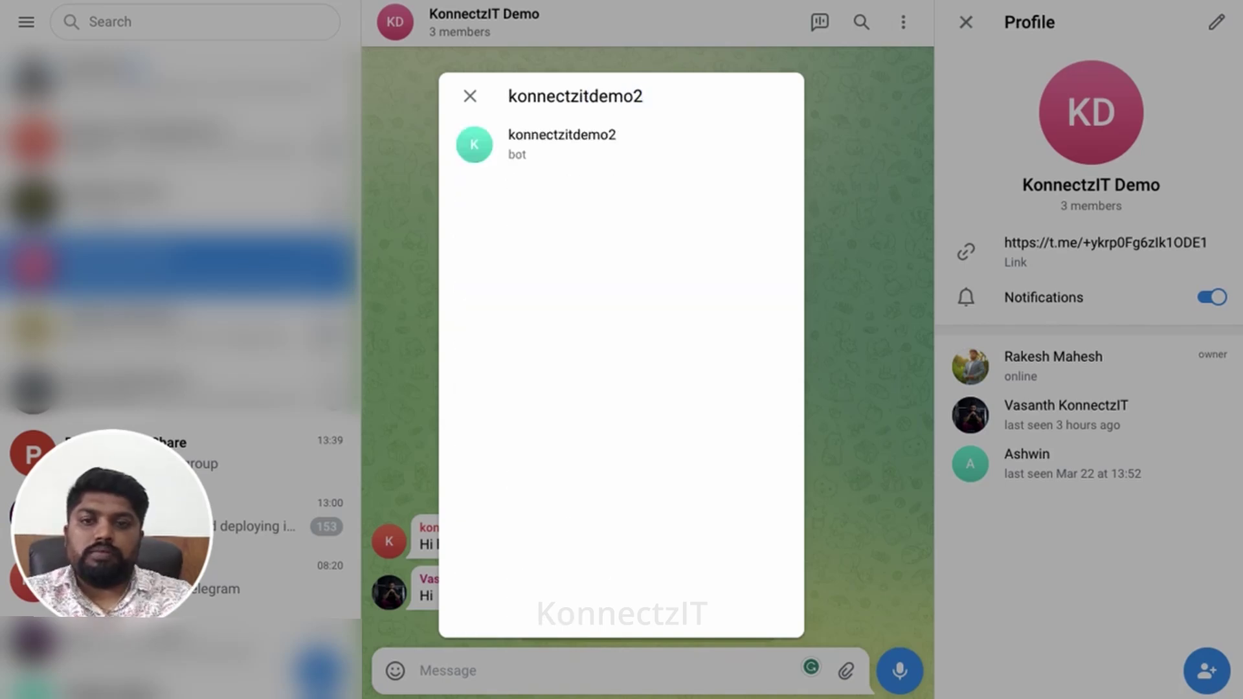
{"action": "left_click", "coordinate": [556, 152]}
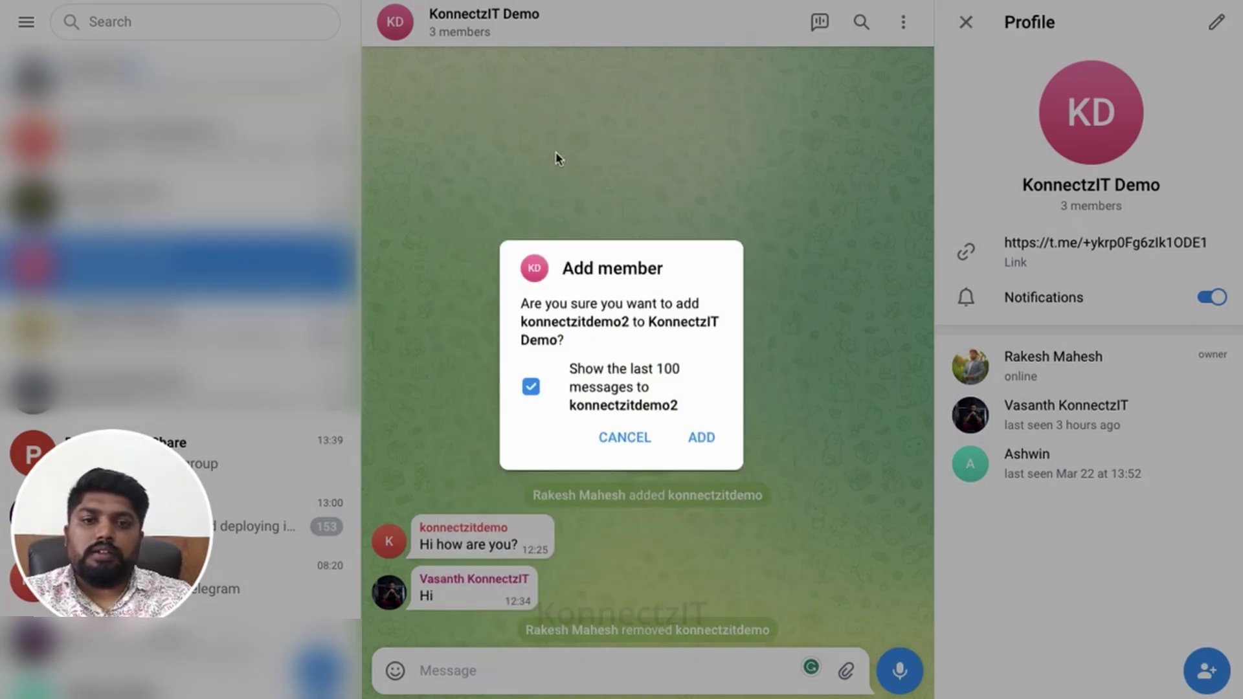
{"action": "left_click", "coordinate": [704, 439]}
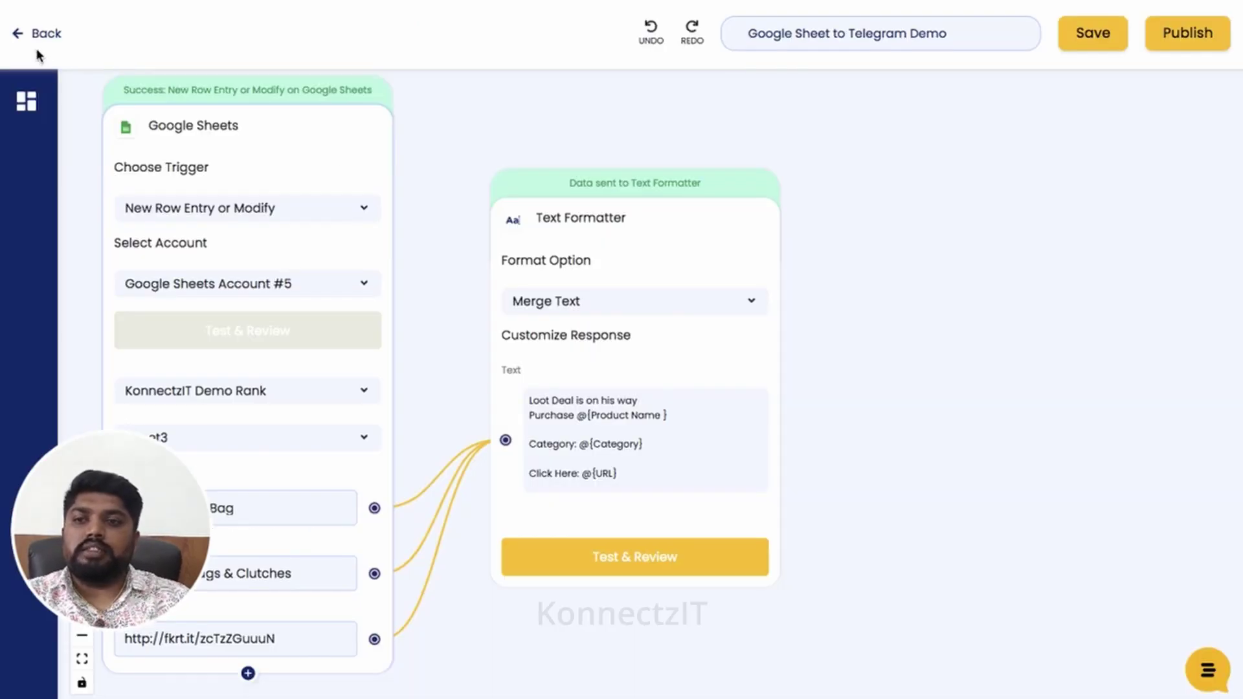
Search apps for 'tele' and place a Telegram Bot step at the canvas top right.
{"action": "left_click", "coordinate": [26, 102]}
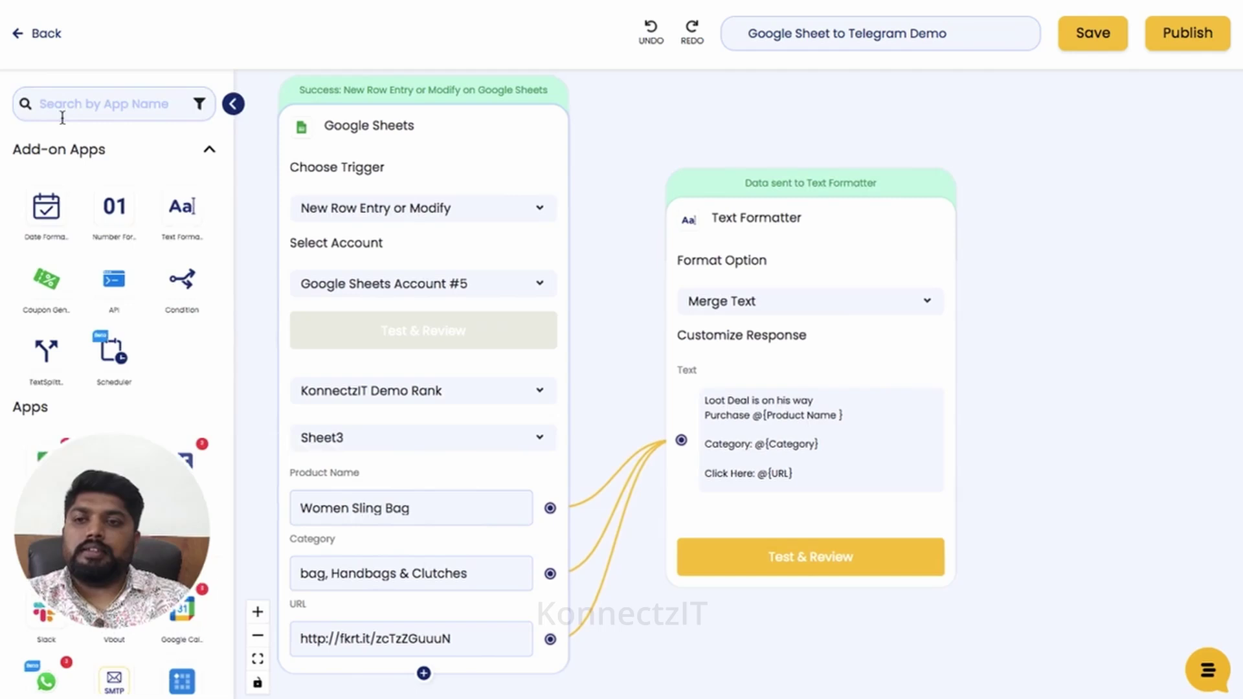
{"action": "left_click", "coordinate": [126, 103]}
{"action": "type", "text": "tel"}
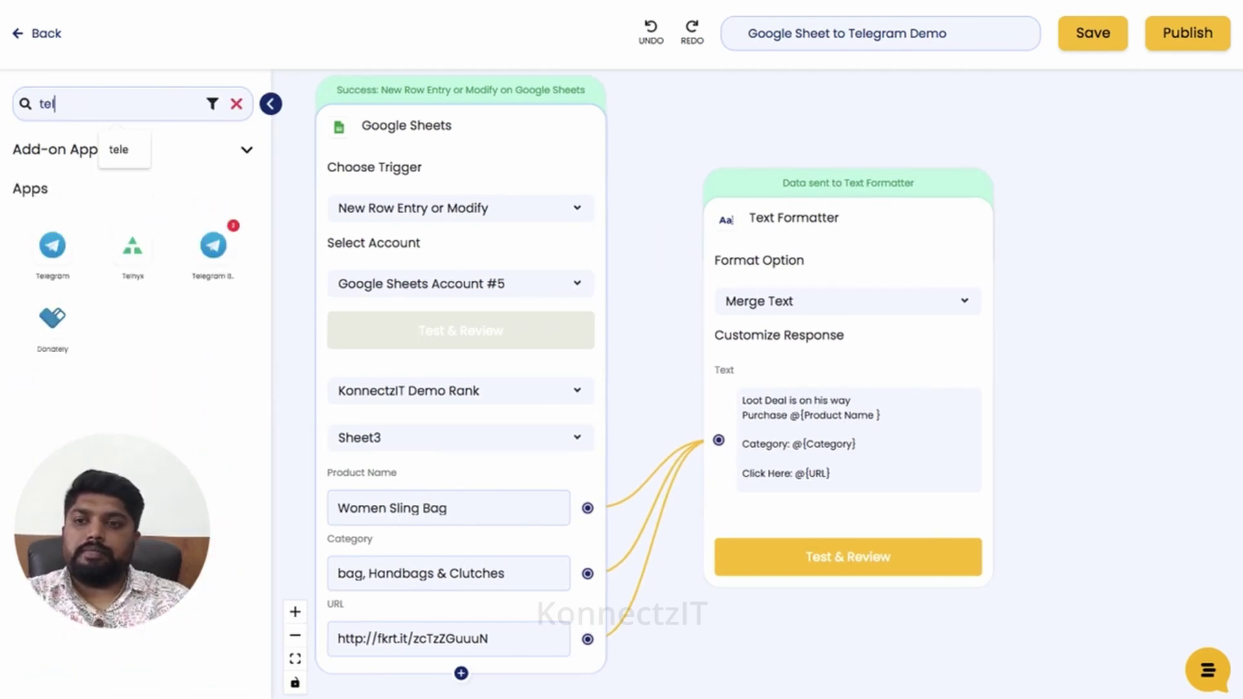
{"action": "left_click", "coordinate": [209, 246]}
{"action": "left_click_drag", "start_coordinate": [210, 246], "coordinate": [1068, 262]}
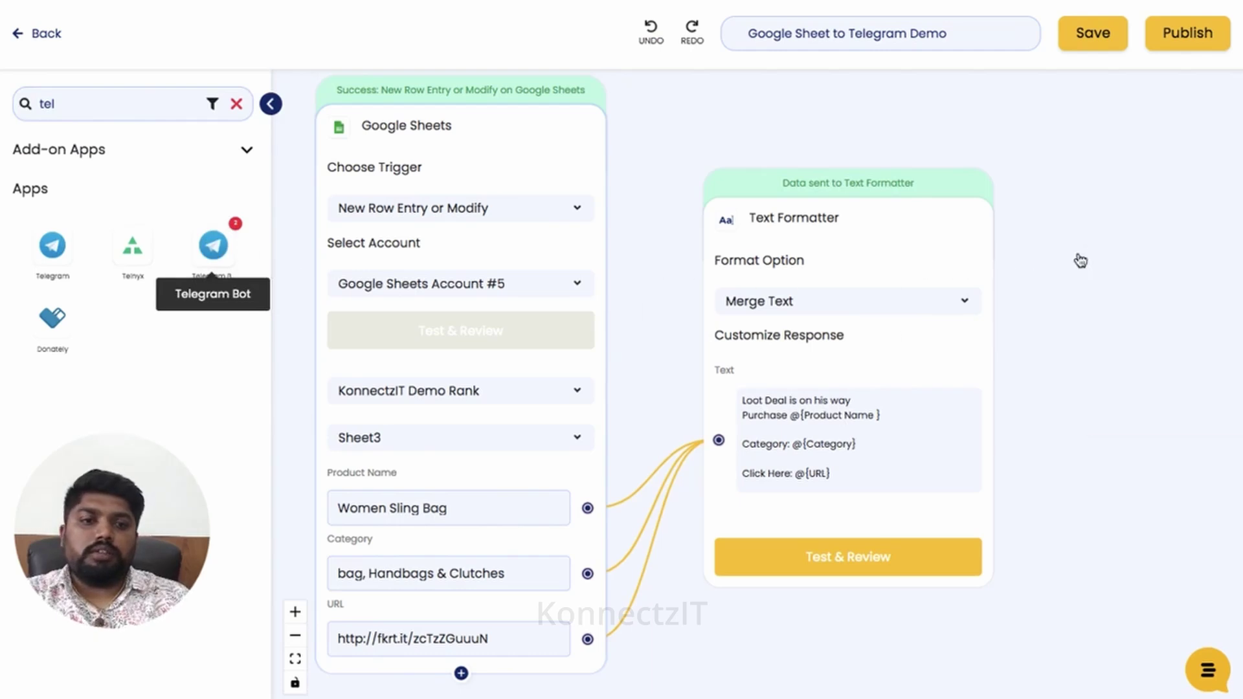
{"action": "left_click", "coordinate": [271, 103]}
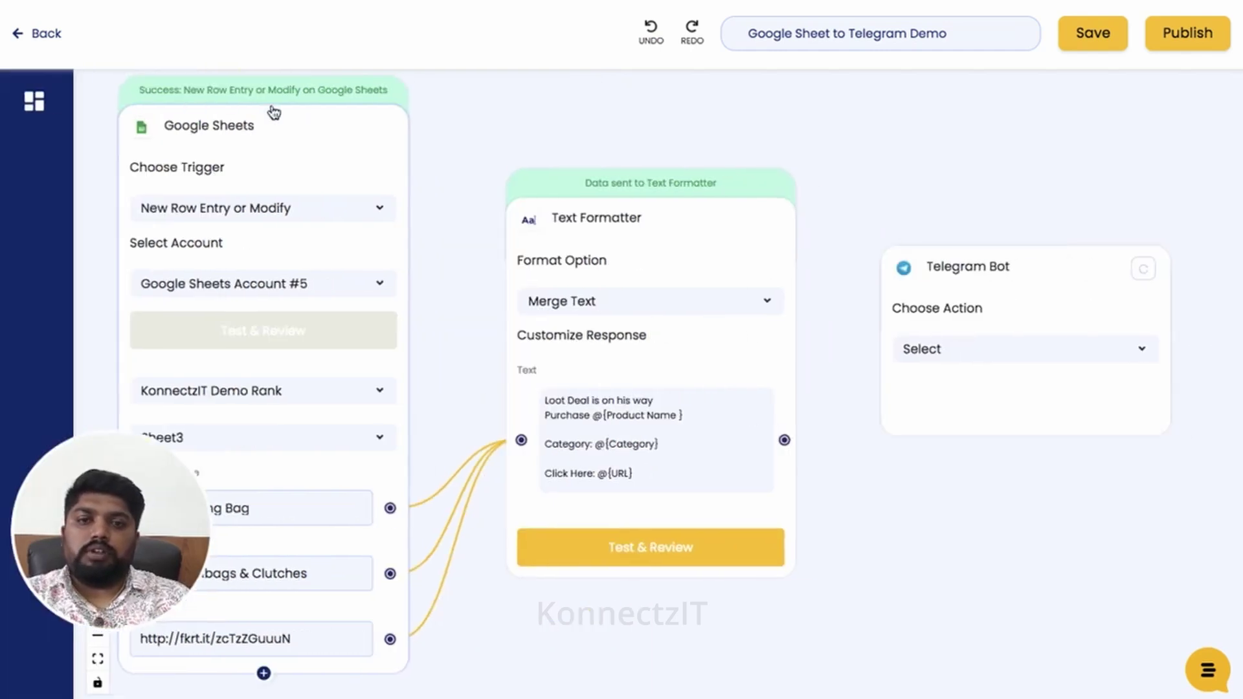
{"action": "left_click_drag", "start_coordinate": [950, 294], "coordinate": [944, 146]}
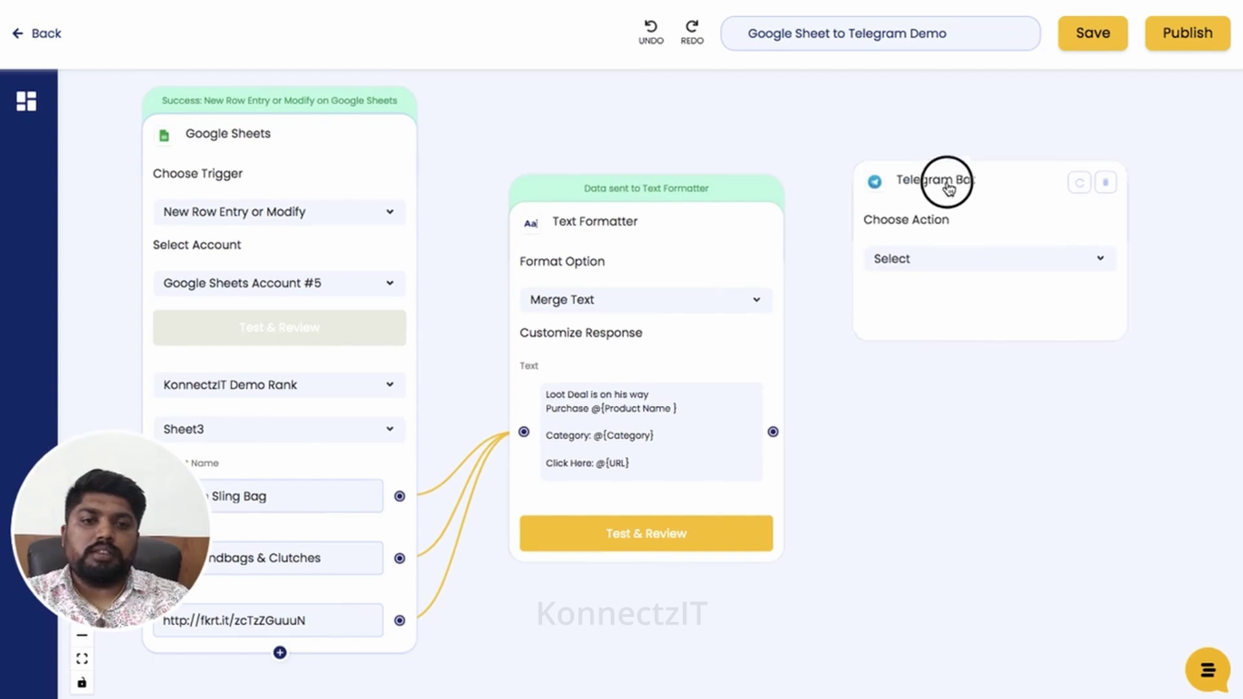
Set the step to Send Message using a new Telegram Bot Account #3 with the pasted token.
{"action": "left_click", "coordinate": [945, 197]}
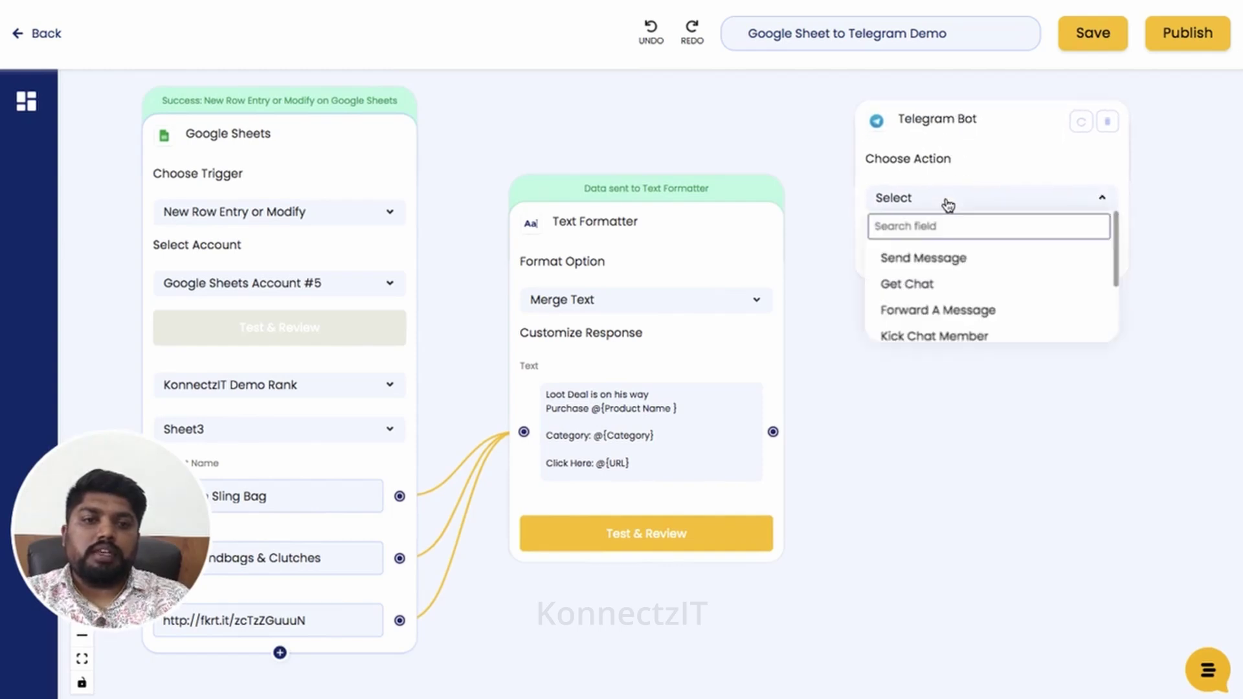
{"action": "left_click", "coordinate": [939, 257]}
{"action": "left_click", "coordinate": [971, 281]}
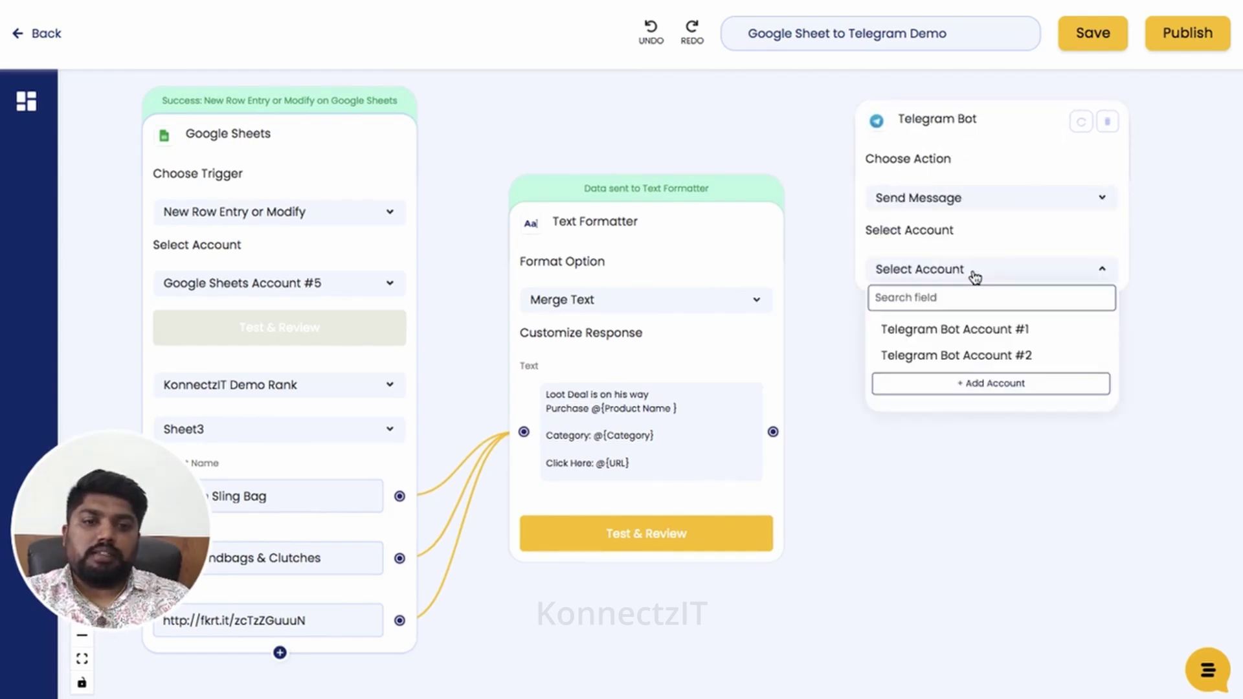
{"action": "left_click", "coordinate": [993, 384]}
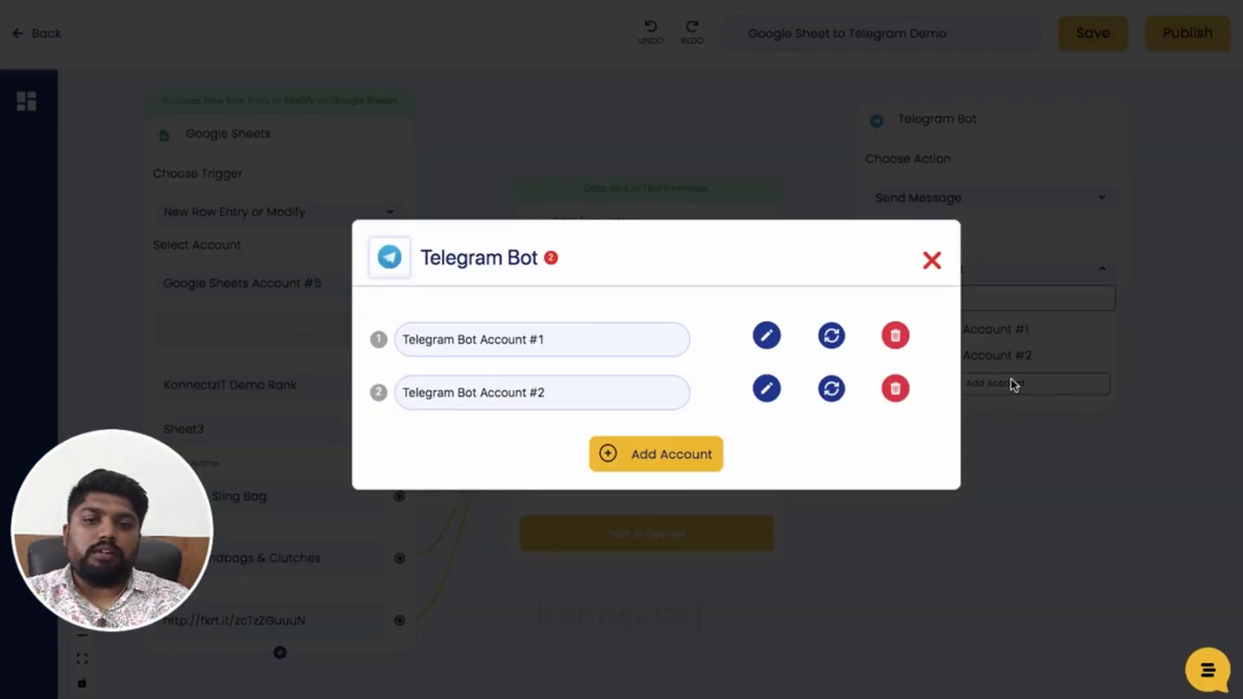
{"action": "left_click", "coordinate": [668, 460]}
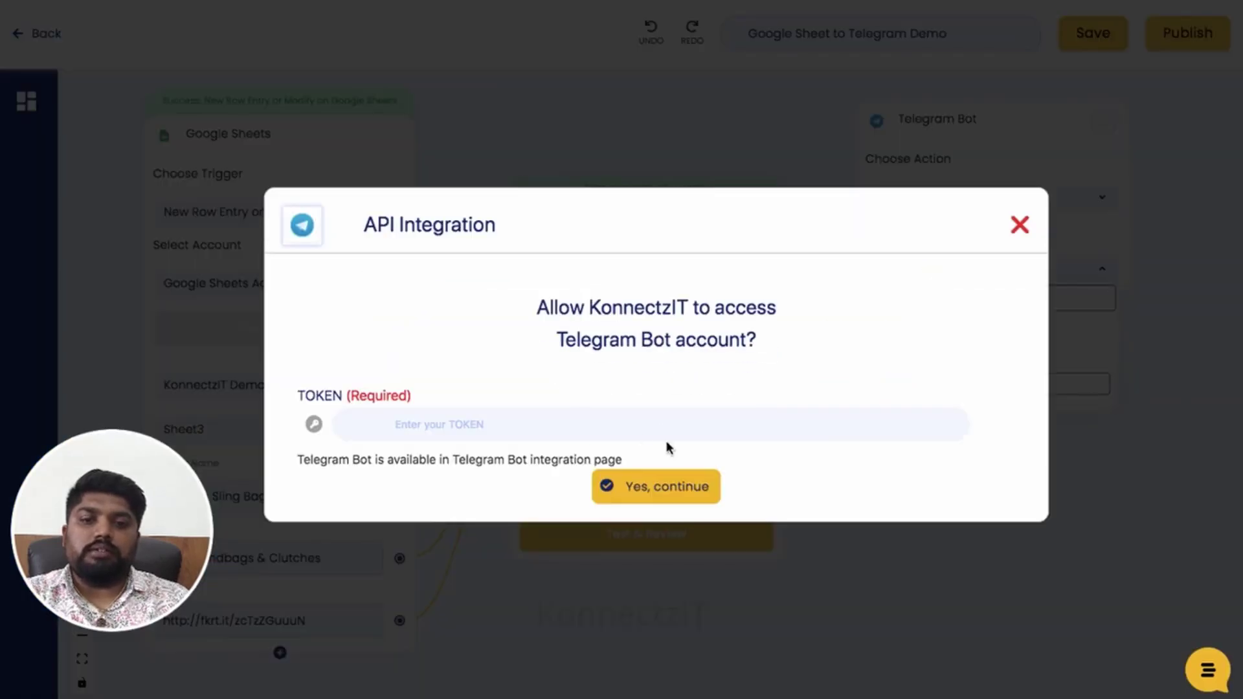
{"action": "left_click", "coordinate": [604, 420]}
{"action": "key", "text": "ctrl+v"}
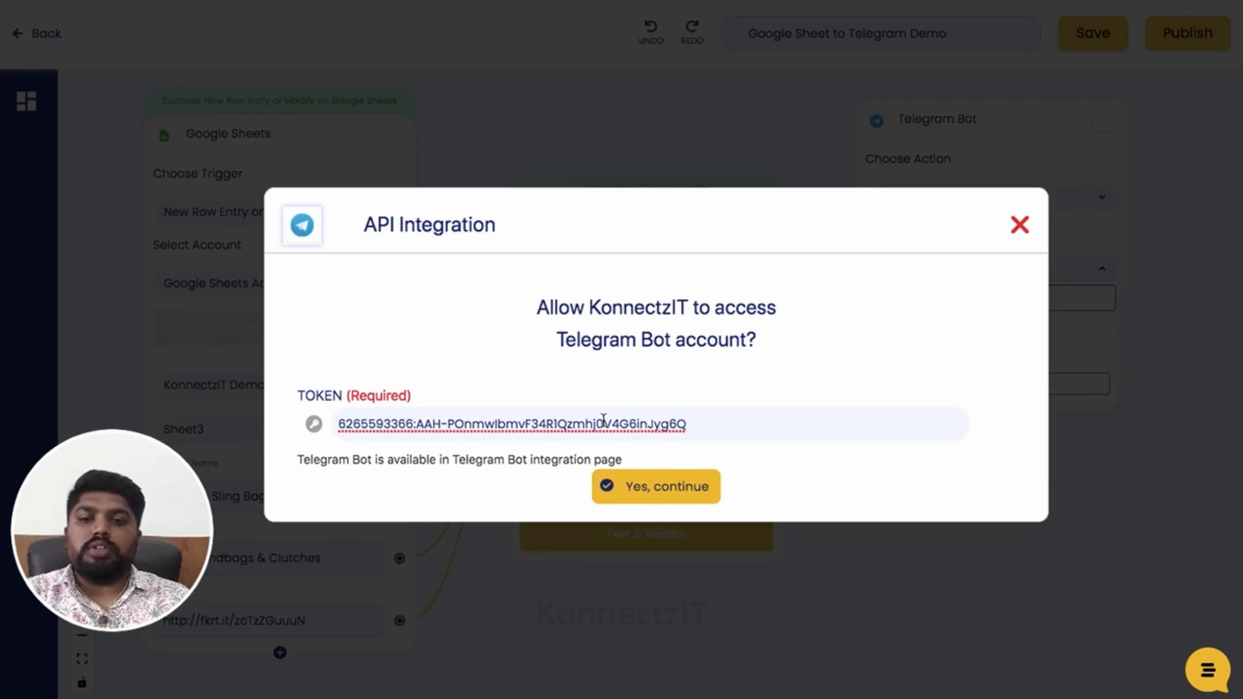
{"action": "left_click", "coordinate": [690, 496]}
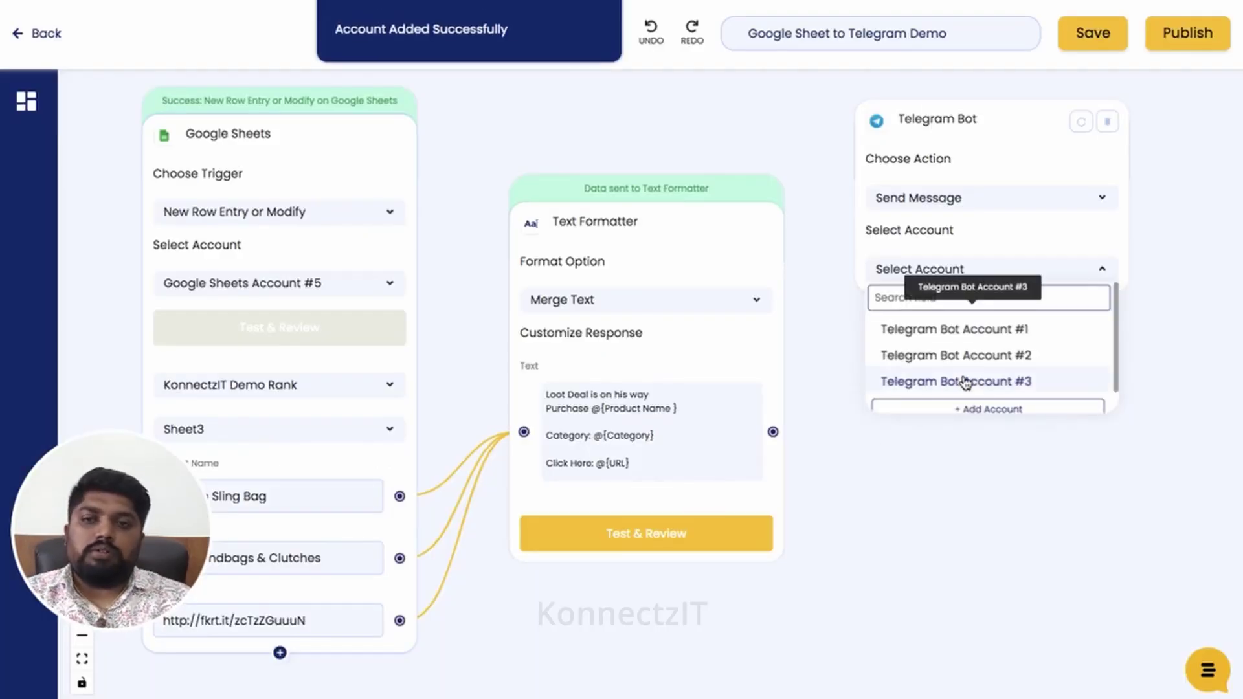
{"action": "left_click", "coordinate": [964, 382]}
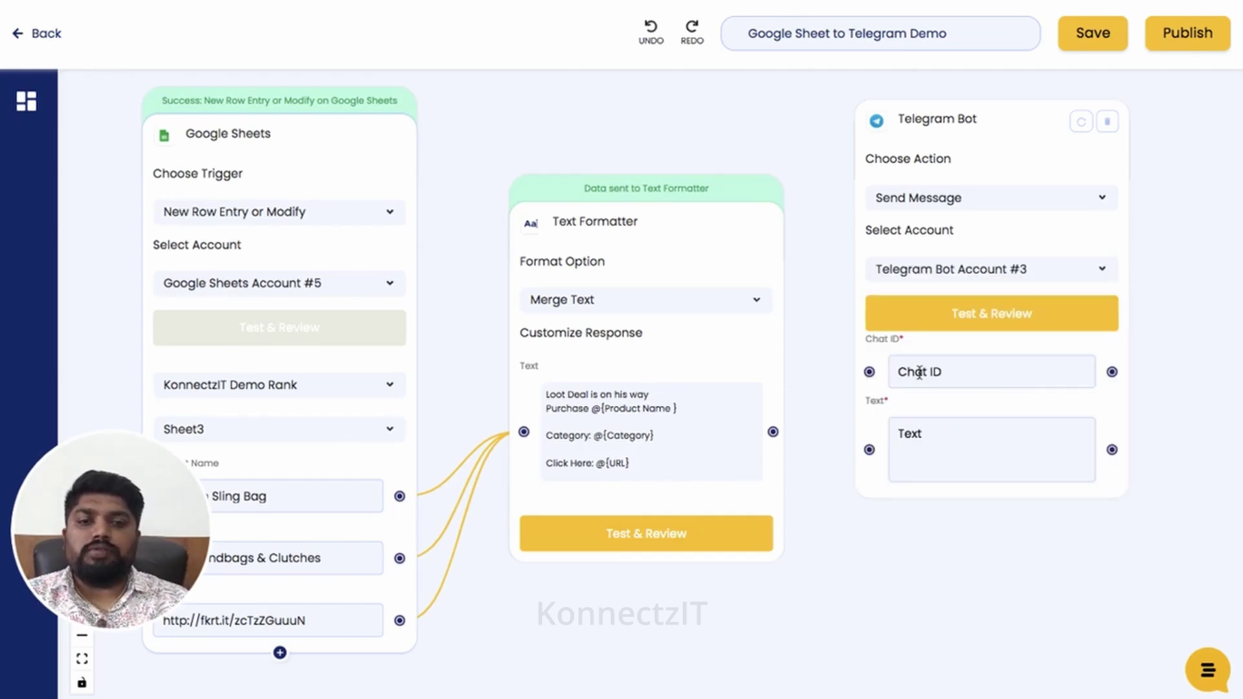
Copy the KonnectzIT Demo chat ID -885473896 from the Telegram Web address bar.
{"action": "left_click", "coordinate": [914, 371]}
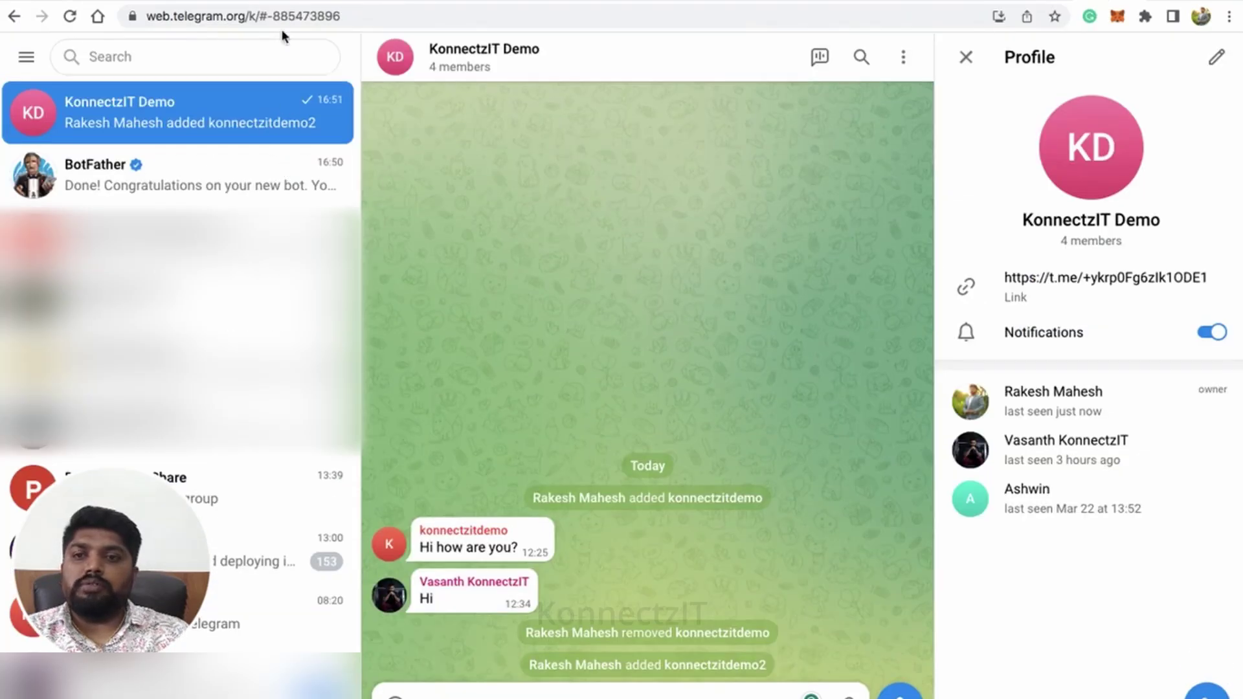
{"action": "left_click_drag", "start_coordinate": [267, 16], "coordinate": [342, 16]}
{"action": "key", "text": "ctrl+c"}
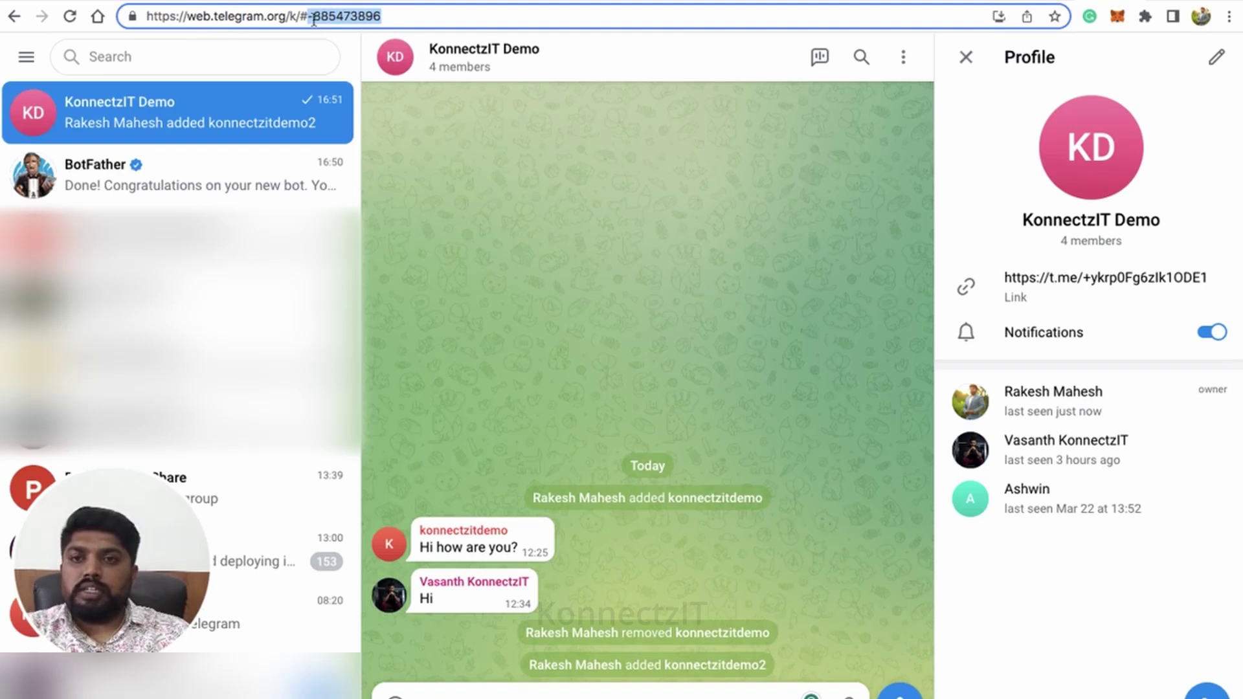
{"action": "mouse_move", "coordinate": [972, 410]}
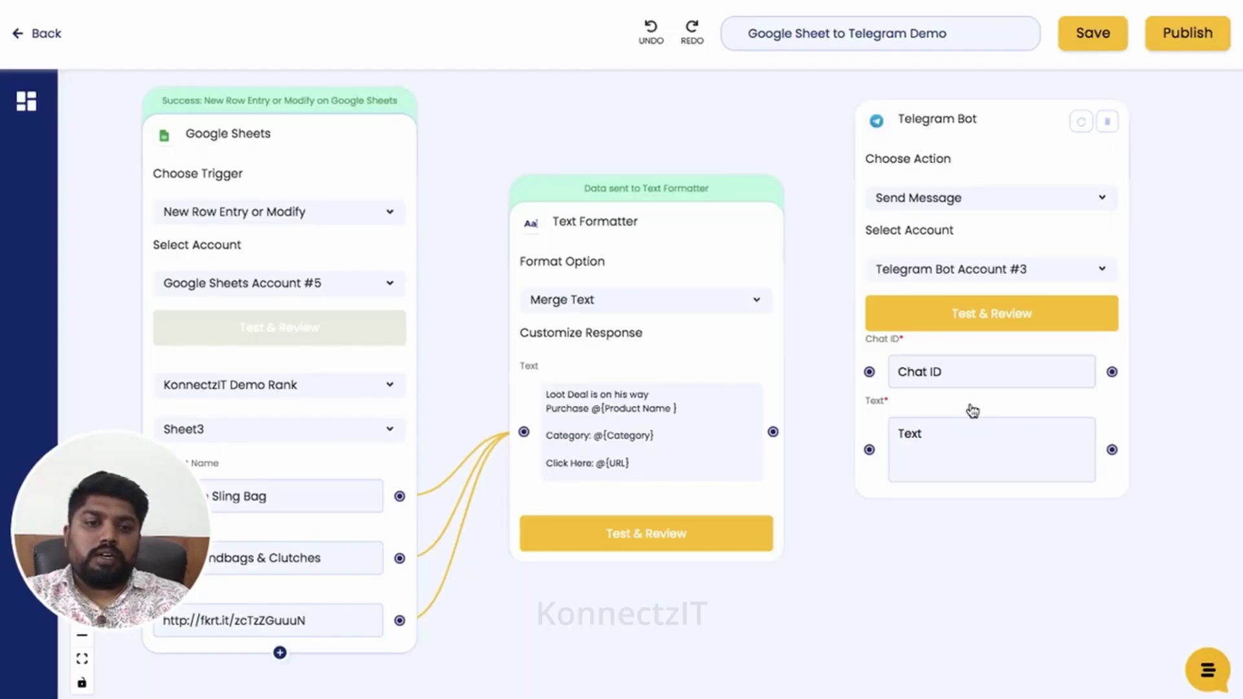
Set Chat ID -885473896, map the Text Formatter's merged output to Text, and test-send.
{"action": "left_click", "coordinate": [936, 372]}
{"action": "key", "text": "ctrl+v"}
{"action": "left_click", "coordinate": [938, 436]}
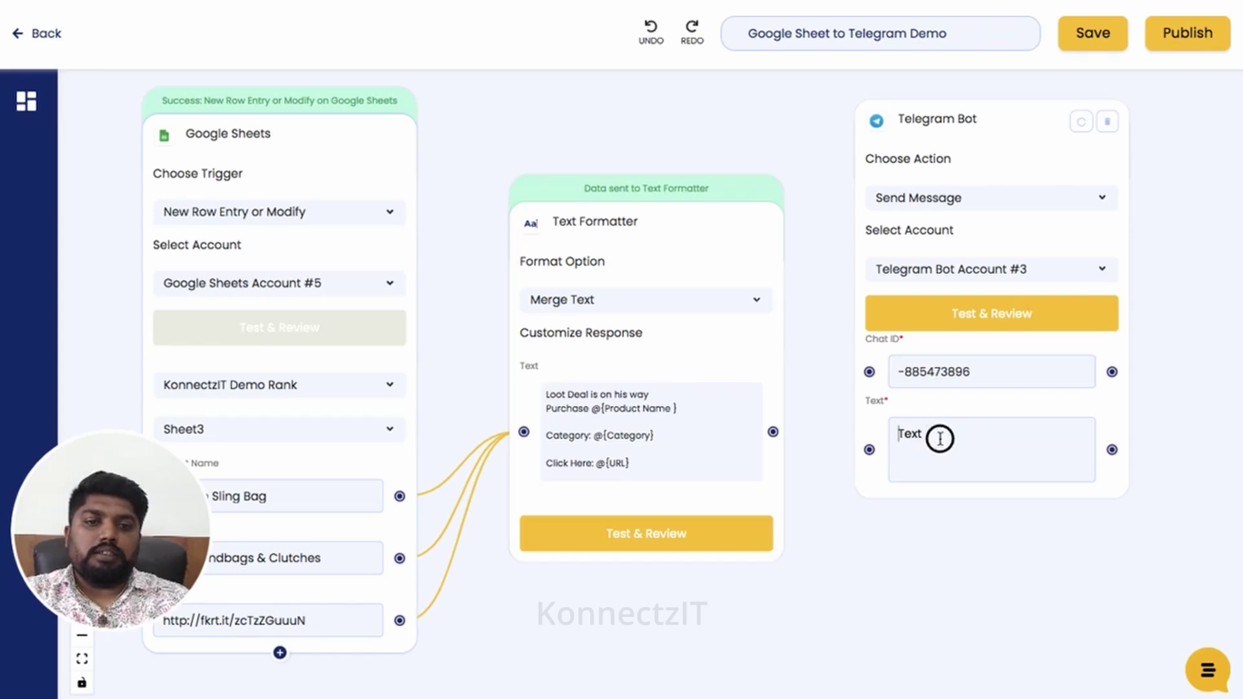
{"action": "left_click", "coordinate": [773, 431]}
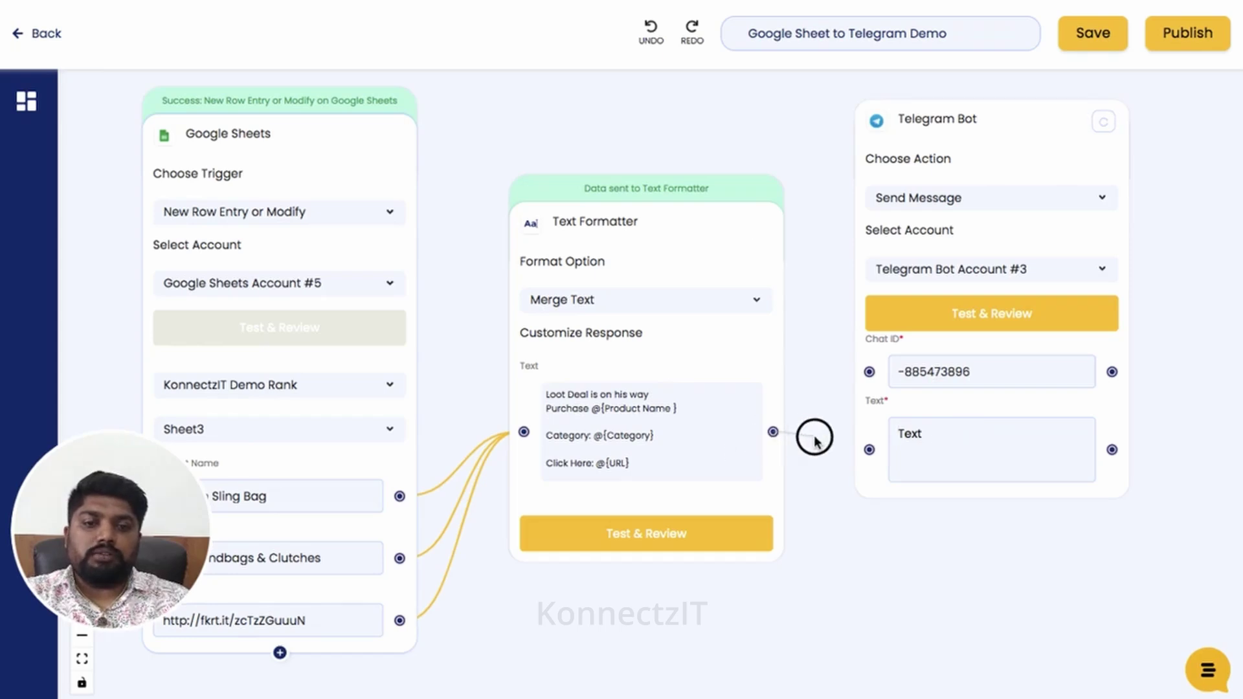
{"action": "left_click_drag", "start_coordinate": [773, 433], "coordinate": [869, 448]}
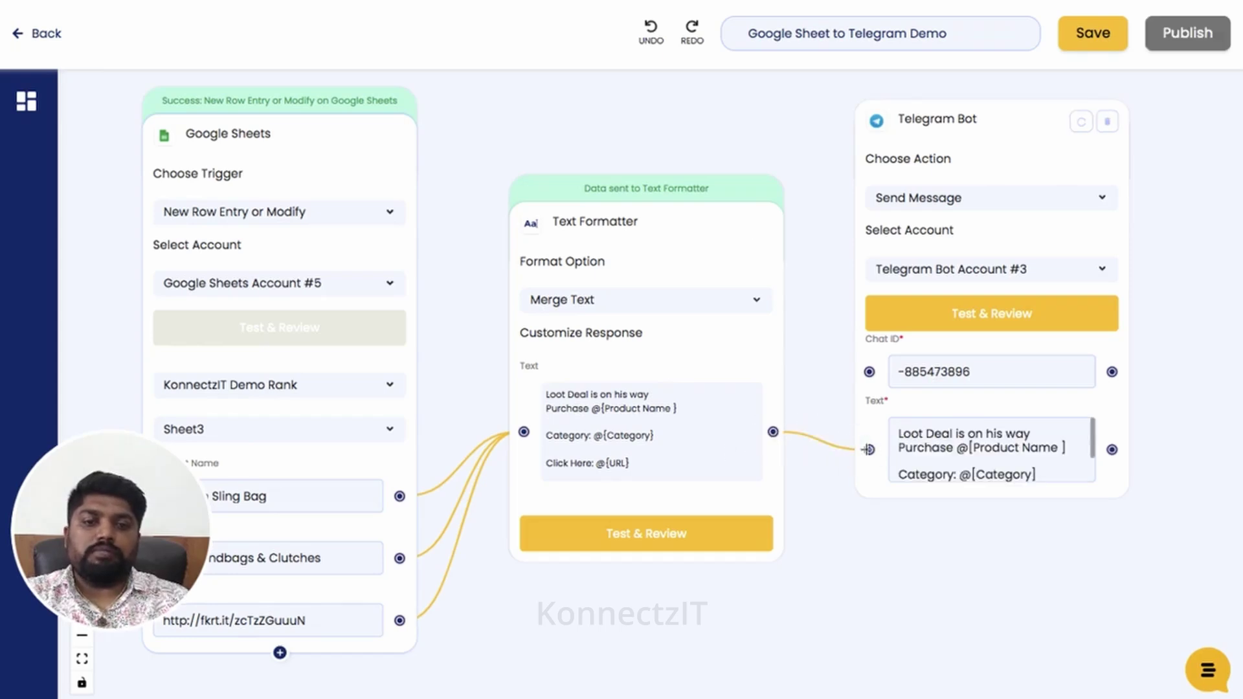
{"action": "left_click", "coordinate": [1006, 313]}
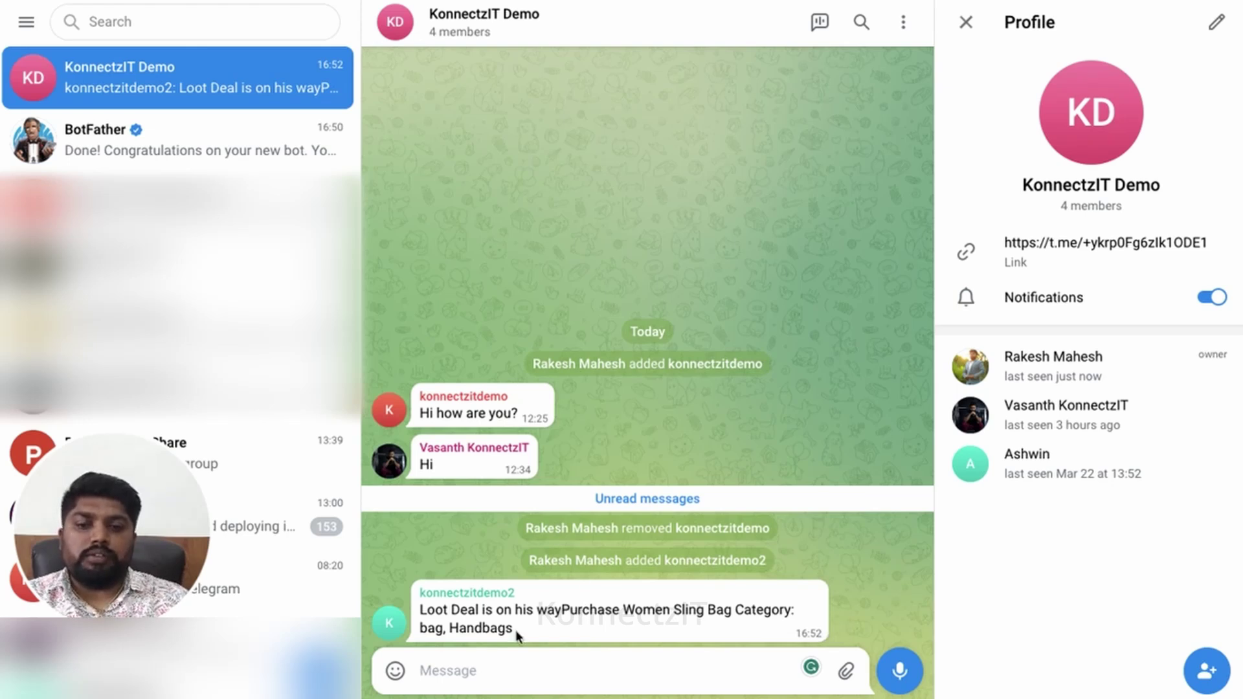
Read the bot's Loot Deal message in the group and close the Profile panel.
{"action": "left_click_drag", "start_coordinate": [421, 610], "coordinate": [536, 635]}
{"action": "left_click", "coordinate": [538, 634]}
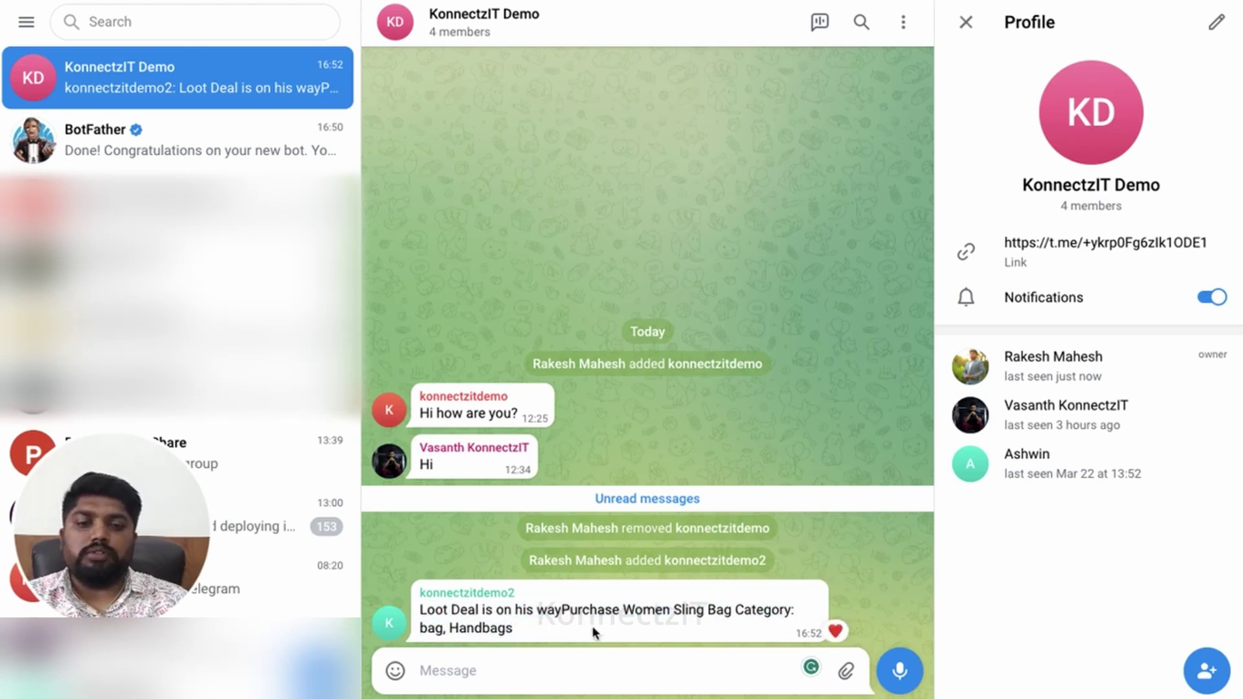
{"action": "left_click", "coordinate": [965, 22]}
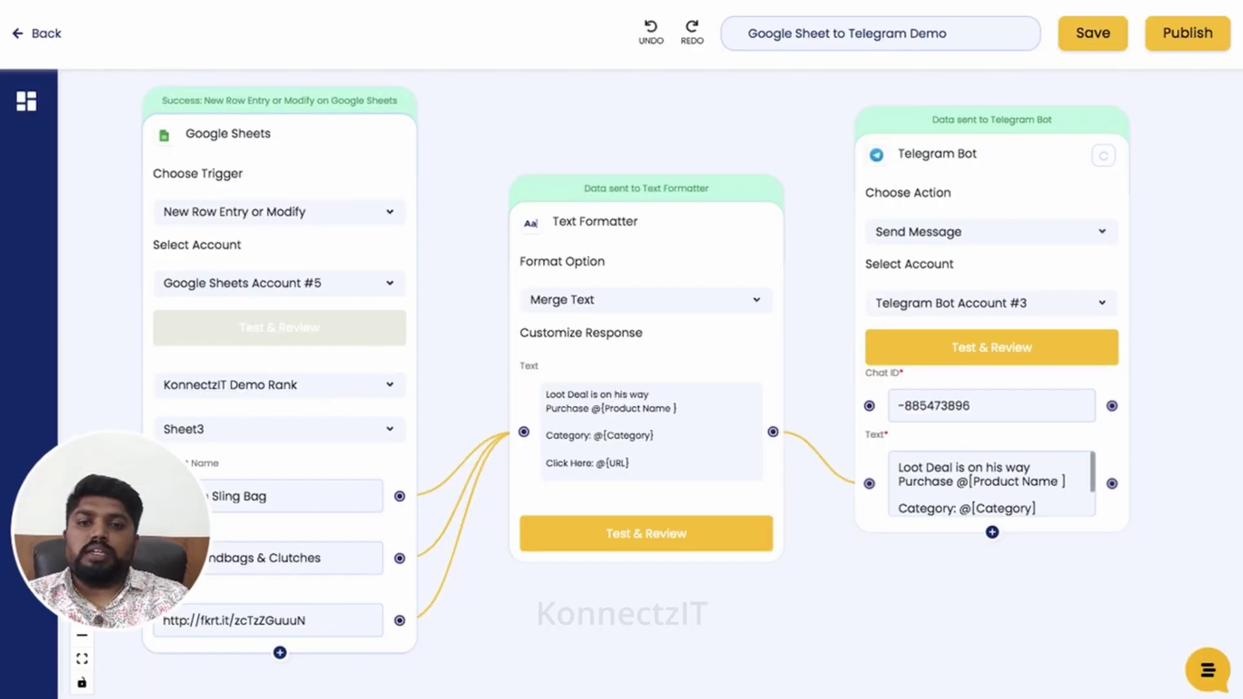
Publish the workflow and dismiss the 'Konnect is successfully published' dialog.
{"action": "left_click", "coordinate": [1173, 40]}
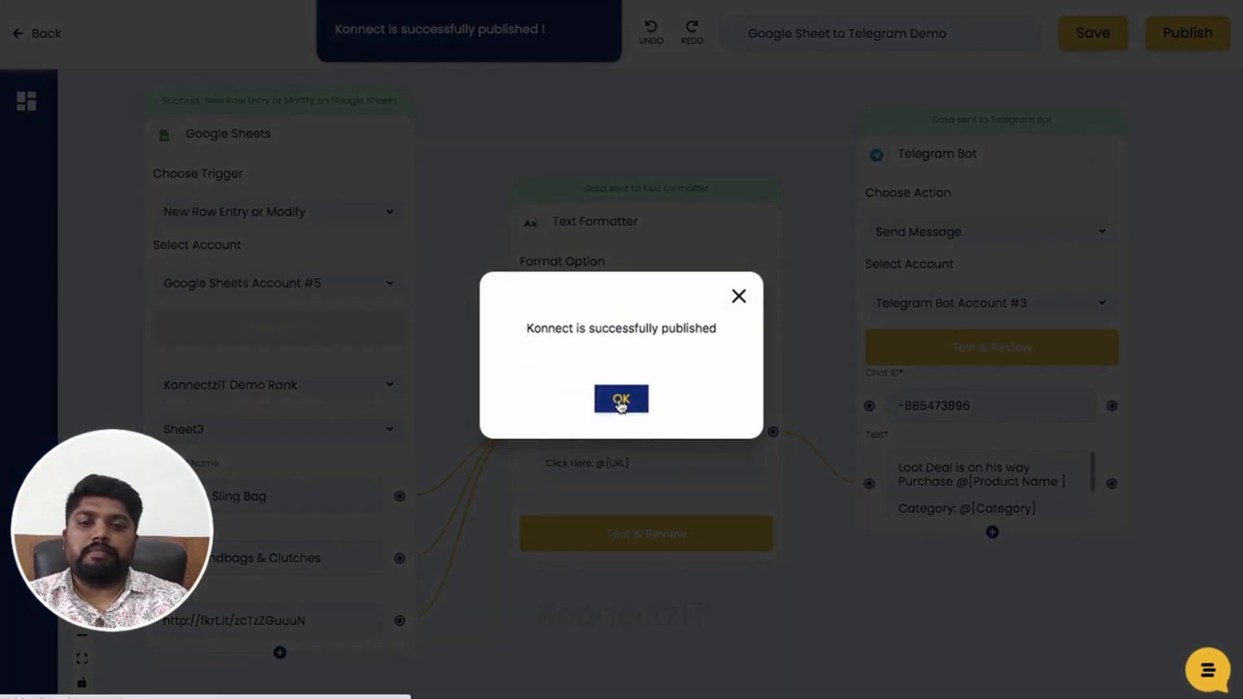
{"action": "left_click", "coordinate": [620, 401]}
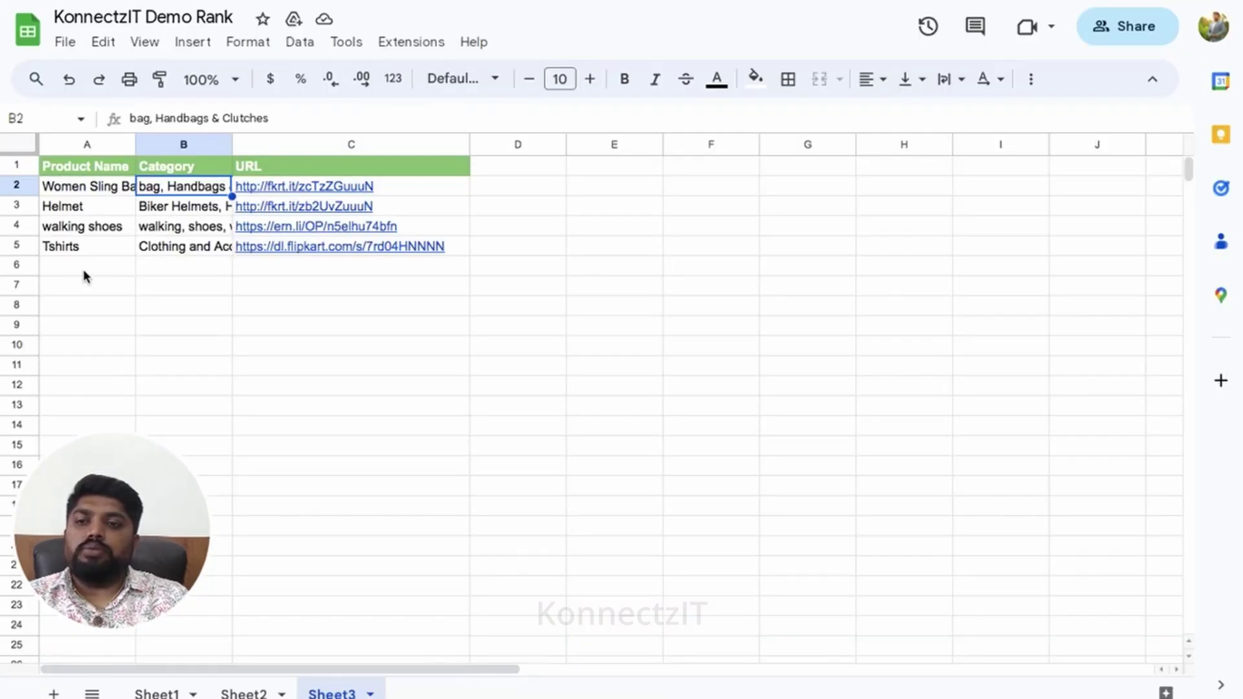
Enter helmet in A6 with the suggested biker helmets category in B6.
{"action": "left_click", "coordinate": [83, 272]}
{"action": "double_click", "coordinate": [84, 271]}
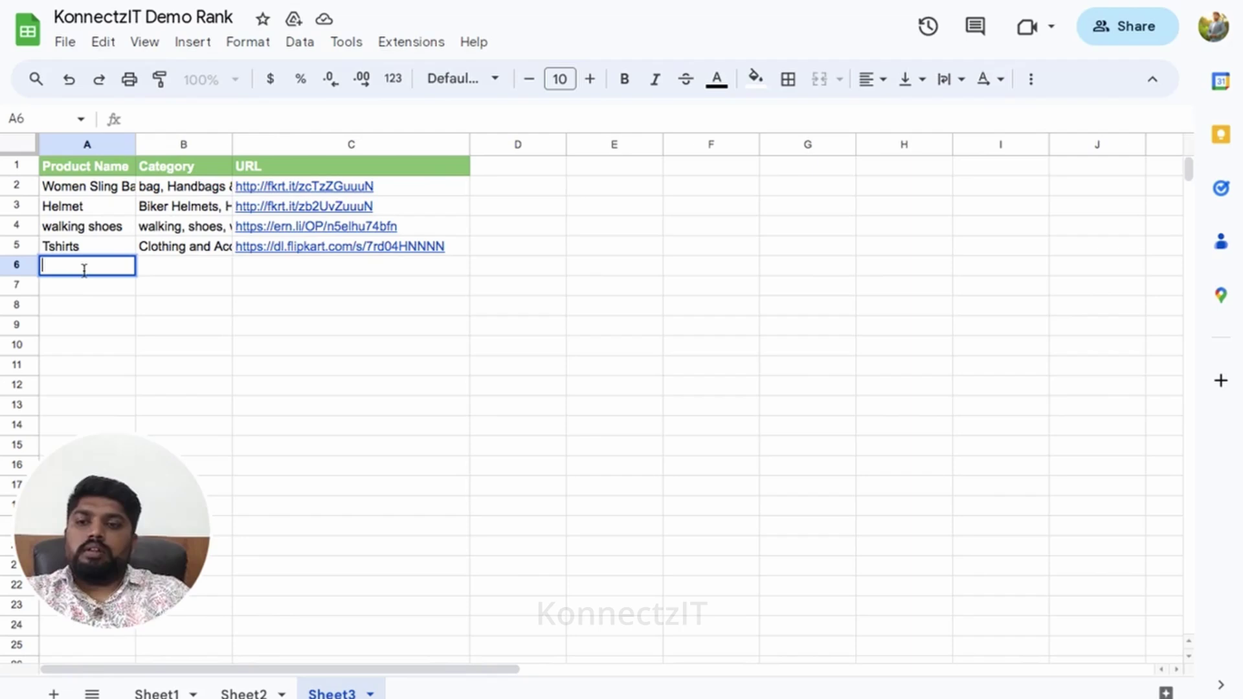
{"action": "type", "text": "helmet"}
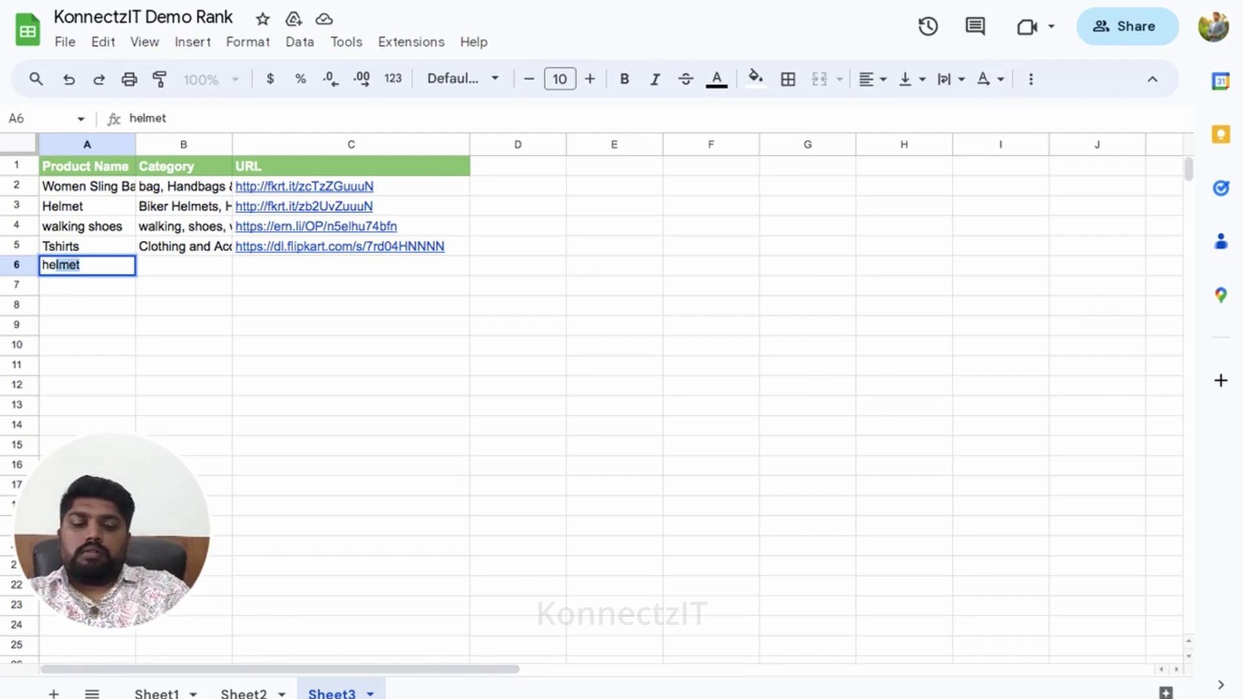
{"action": "key", "text": "Tab"}
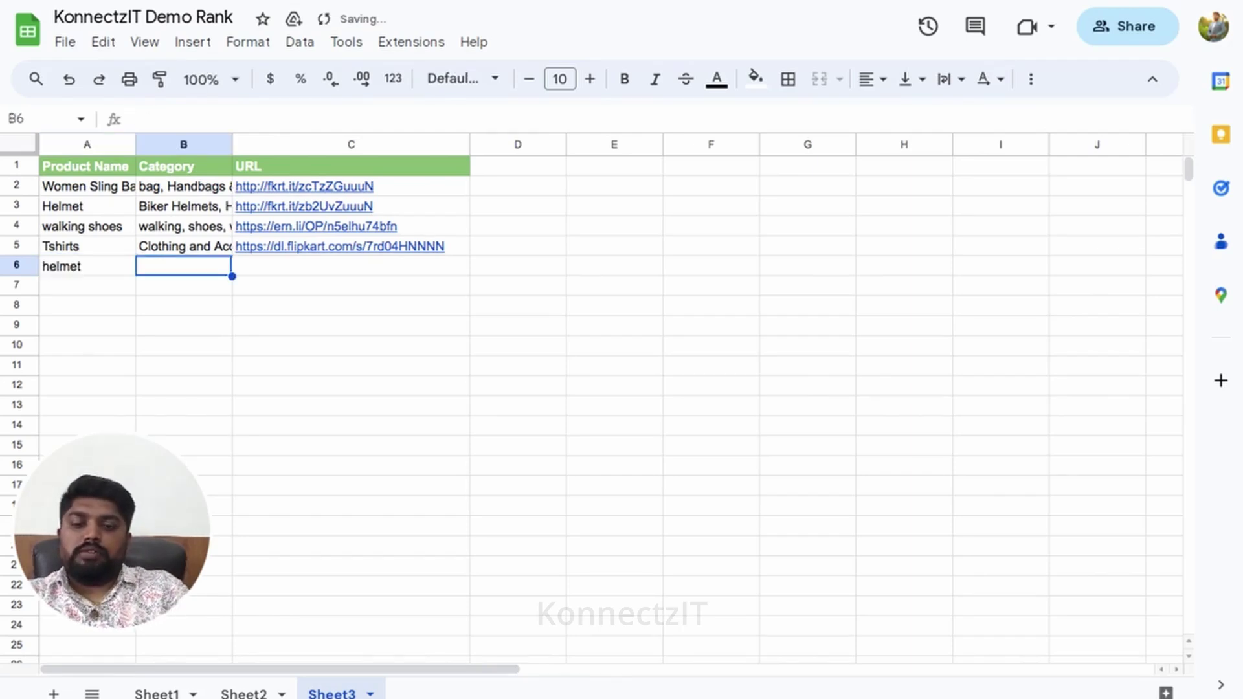
{"action": "type", "text": "B"}
{"action": "key", "text": "Return"}
{"action": "key", "text": "Tab"}
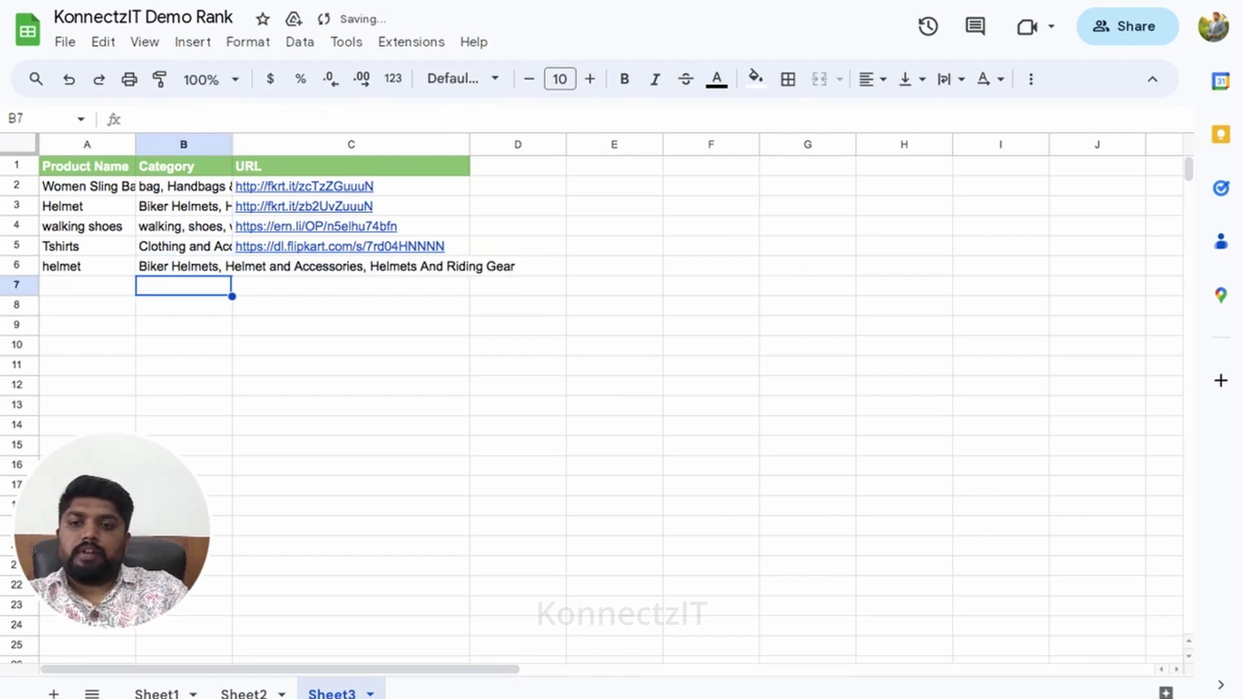
{"action": "key", "text": "Up"}
{"action": "key", "text": "Right"}
{"action": "type", "text": "h"}
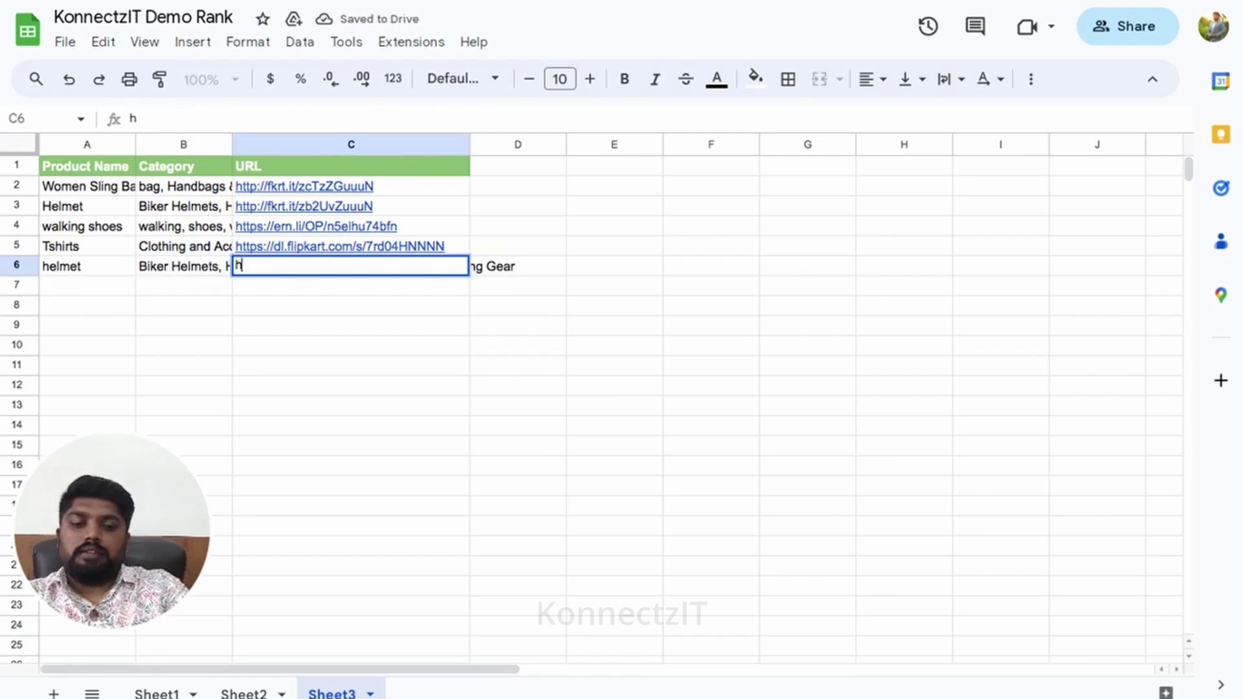
Copy the helmet link from C3 into C6.
{"action": "key", "text": "Escape"}
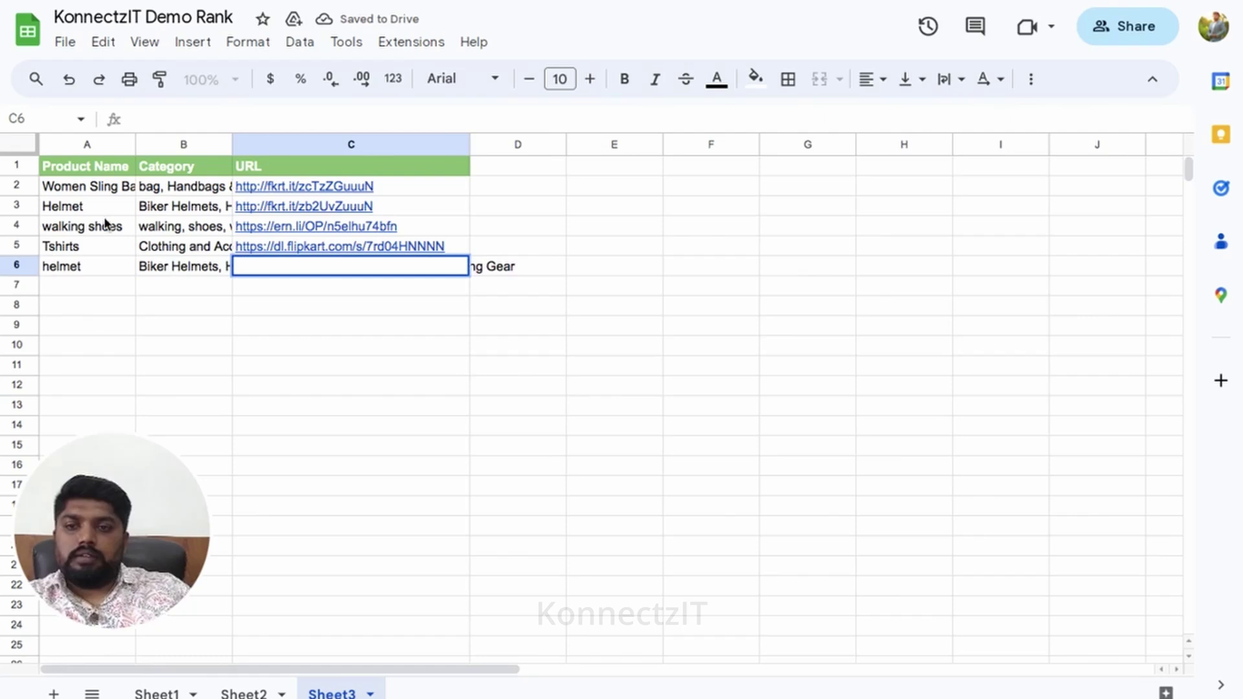
{"action": "left_click", "coordinate": [398, 212]}
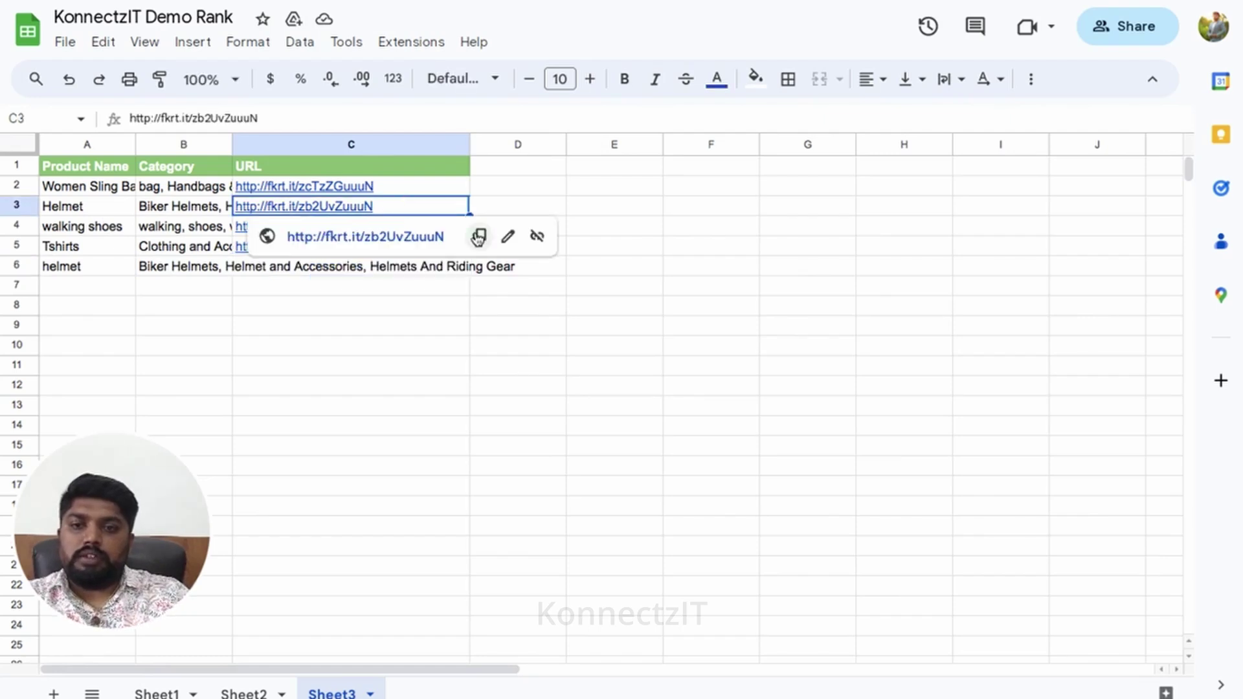
{"action": "left_click", "coordinate": [477, 236]}
{"action": "double_click", "coordinate": [381, 264]}
{"action": "key", "text": "ctrl+v"}
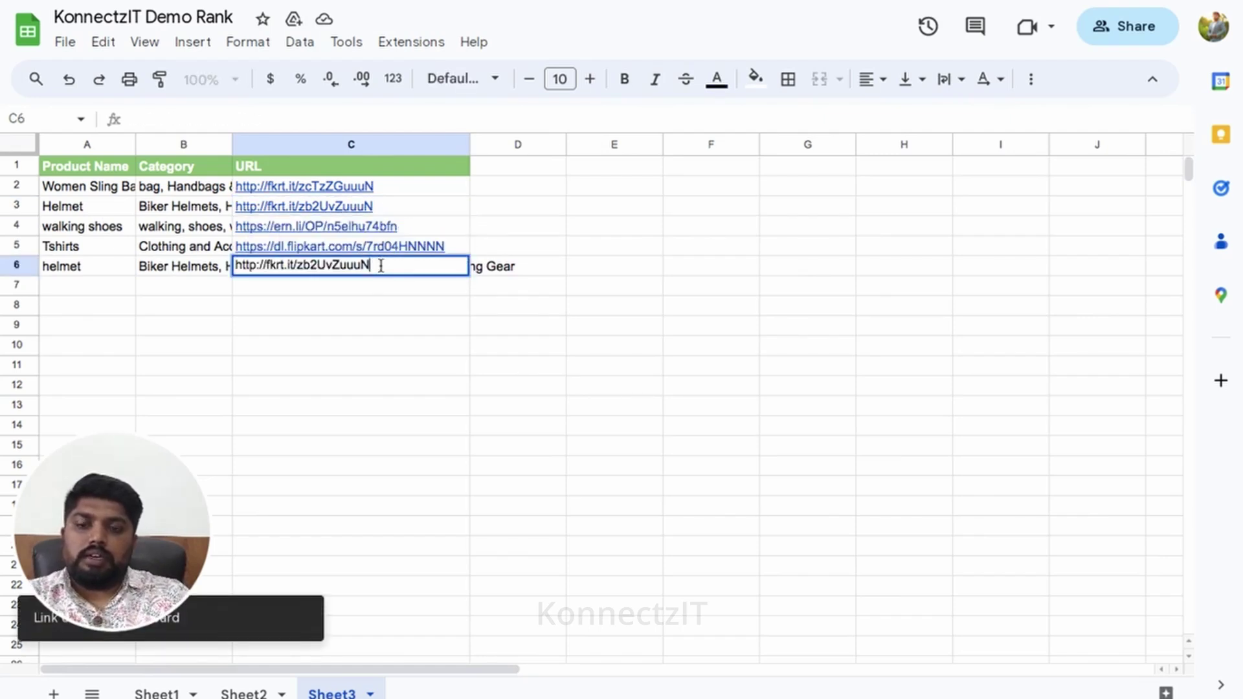
{"action": "left_click", "coordinate": [95, 287]}
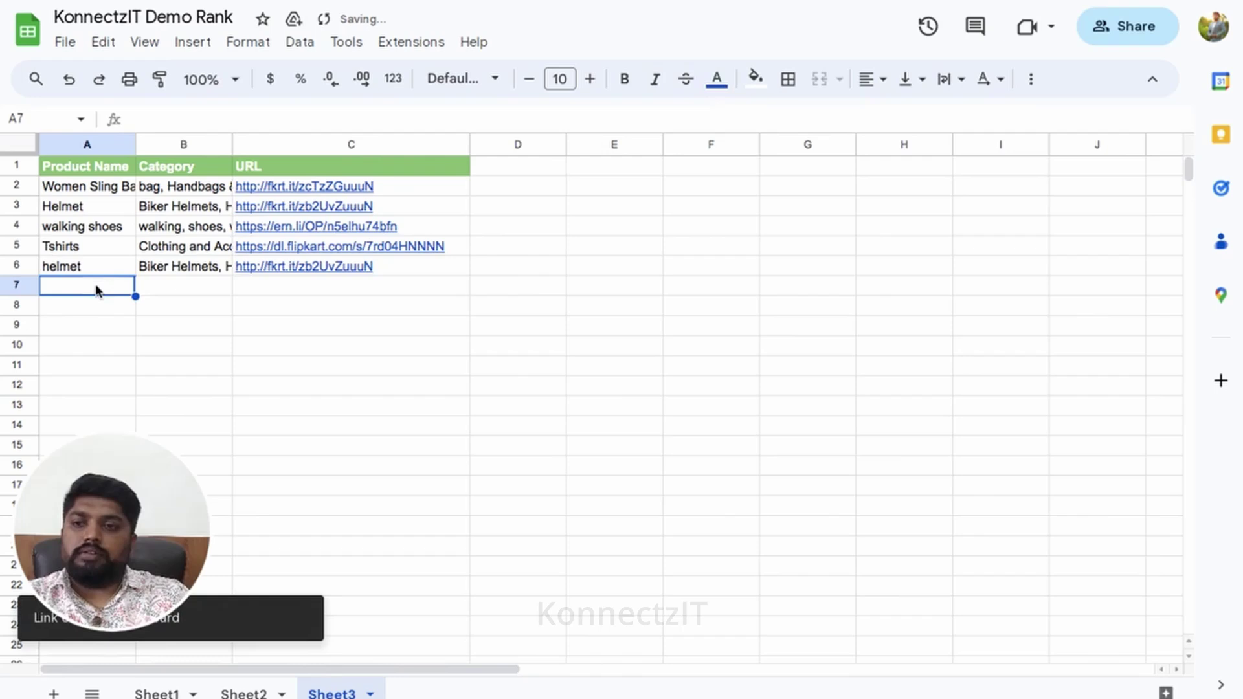
Enter walking shoes in A7 with its suggested walking, shoes, women category.
{"action": "left_click", "coordinate": [94, 229]}
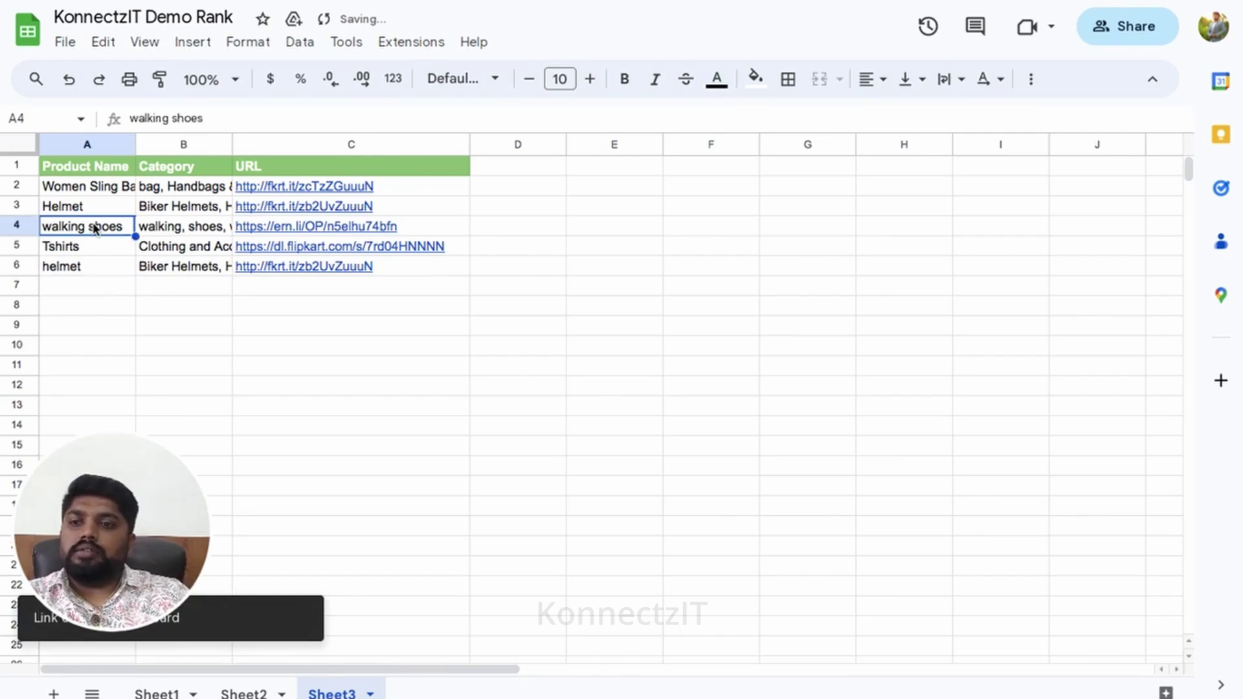
{"action": "left_click", "coordinate": [88, 289]}
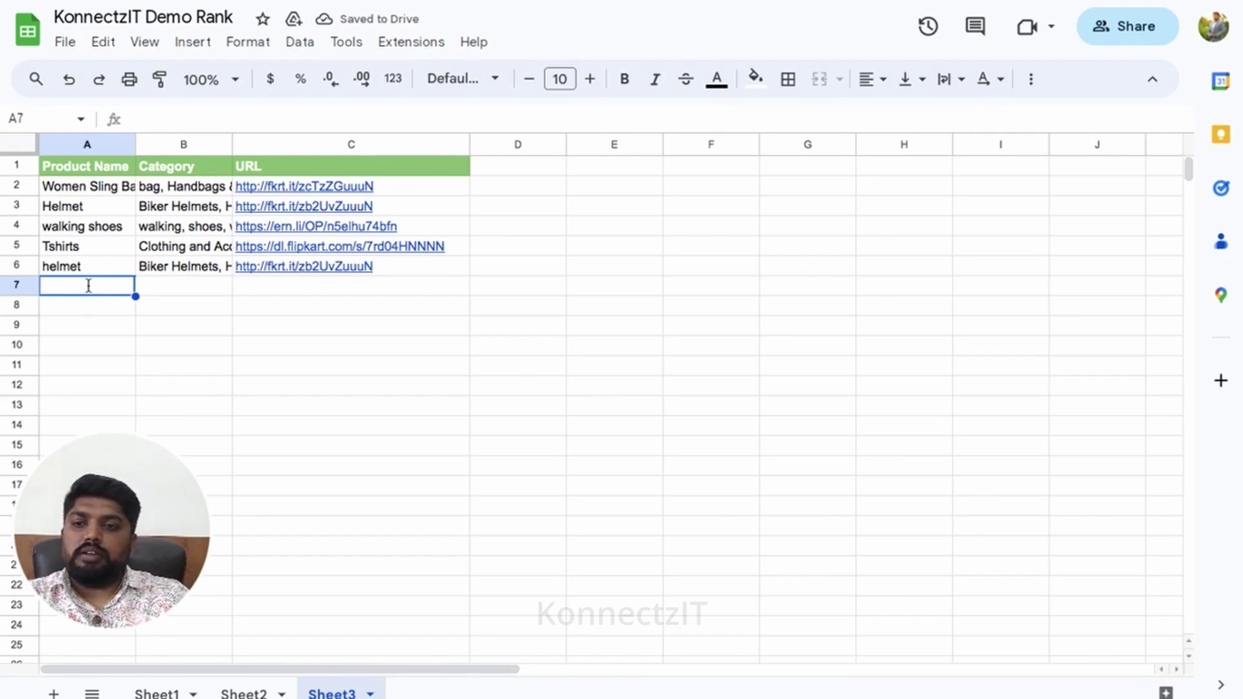
{"action": "type", "text": "wa"}
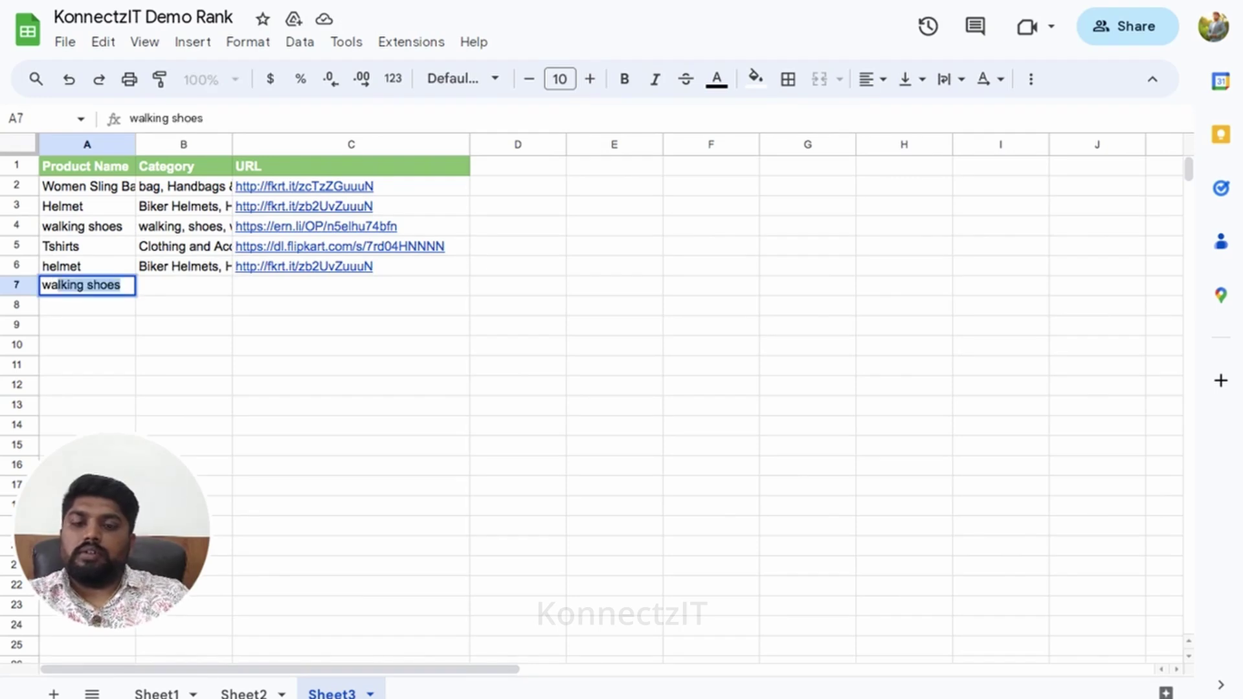
{"action": "key", "text": "Tab"}
{"action": "type", "text": "w"}
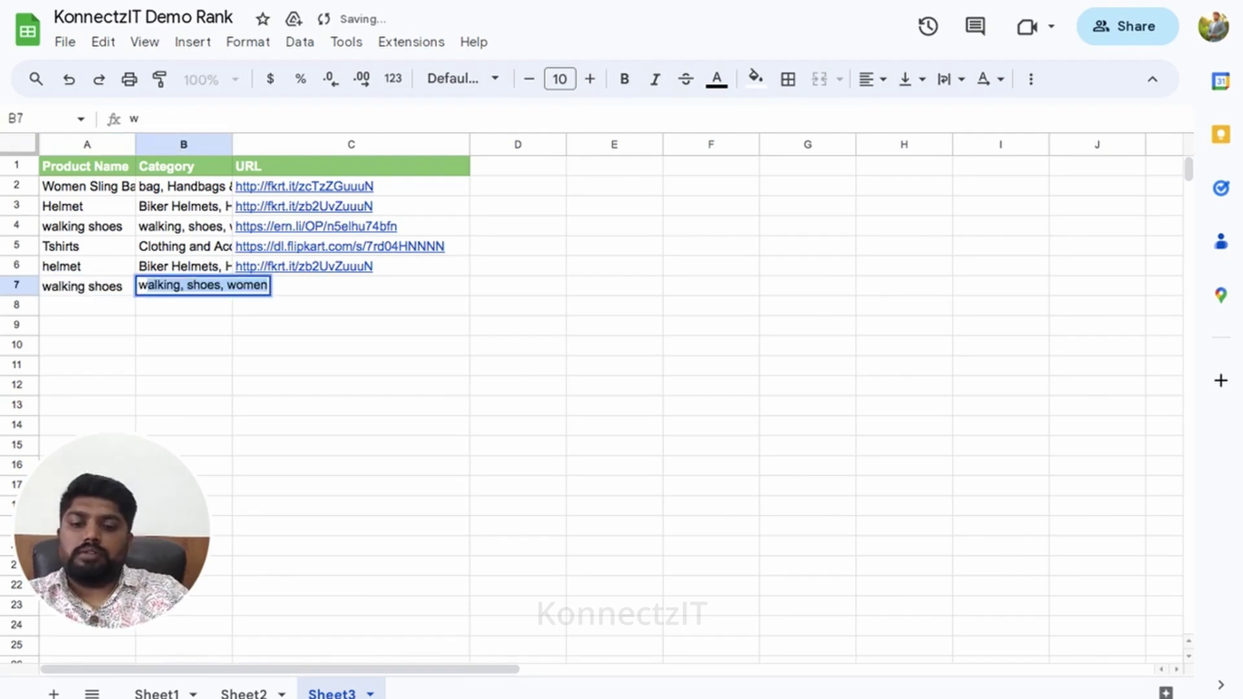
{"action": "key", "text": "Tab"}
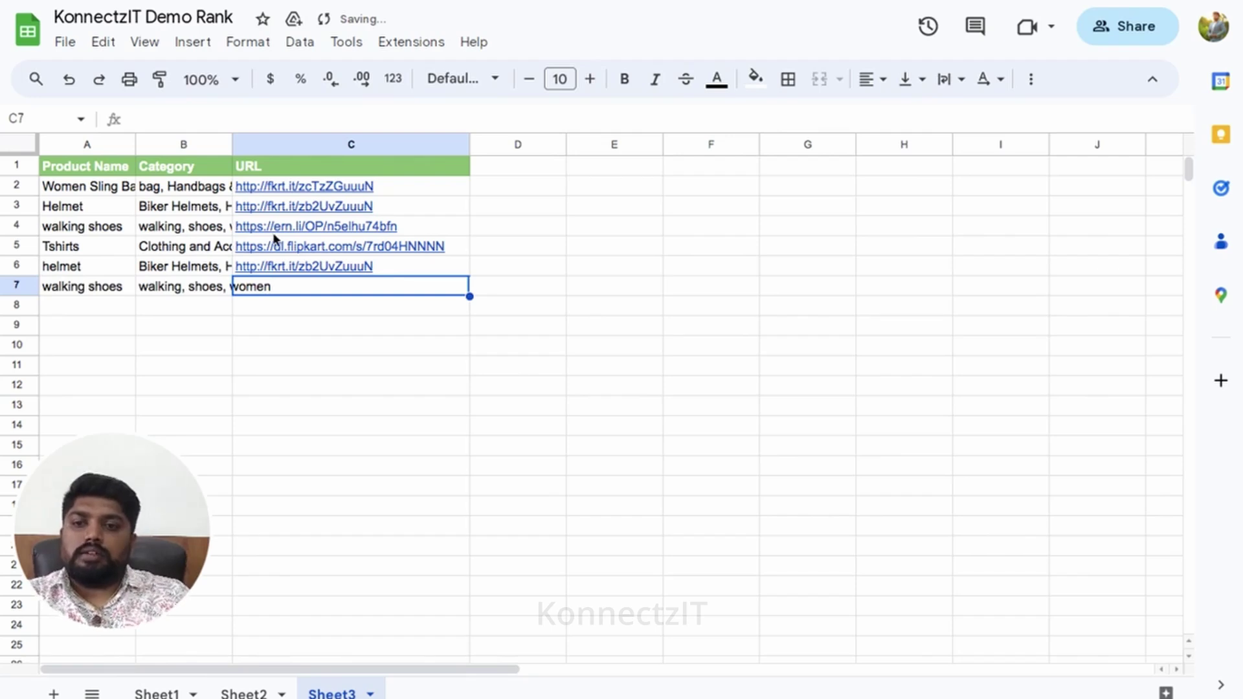
Put the walking shoes link copied from C4 into C7.
{"action": "double_click", "coordinate": [287, 287]}
{"action": "key", "text": "ctrl+v"}
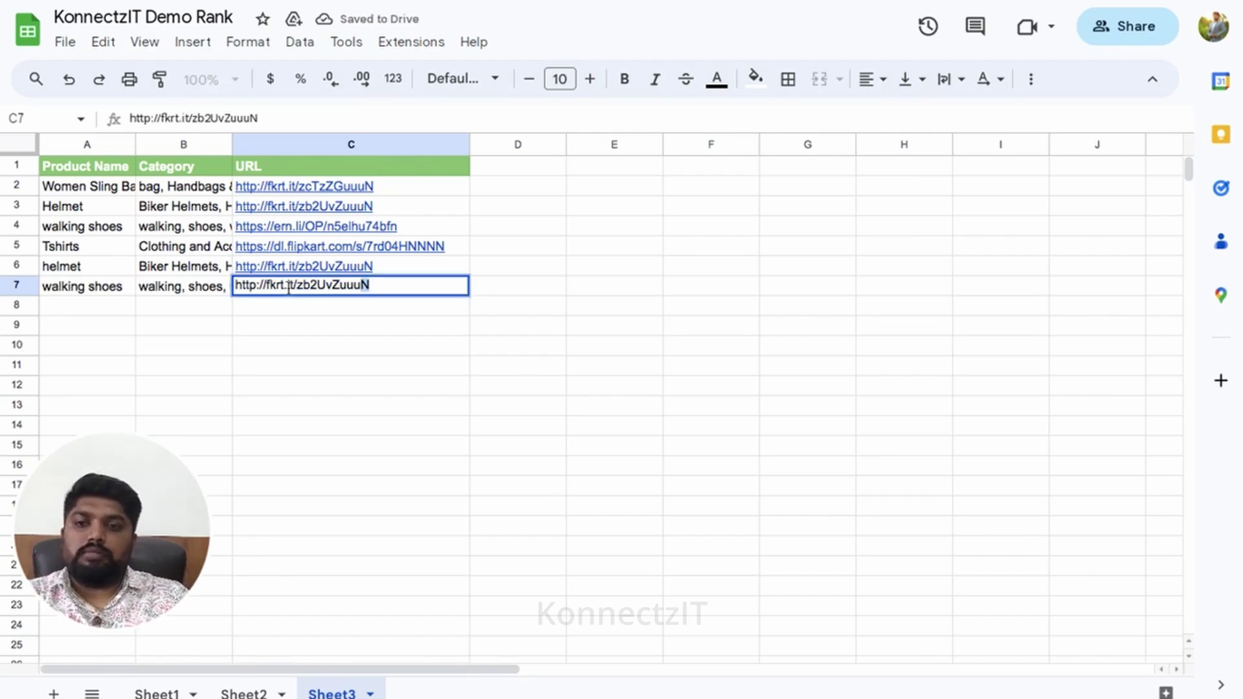
{"action": "left_click", "coordinate": [413, 228]}
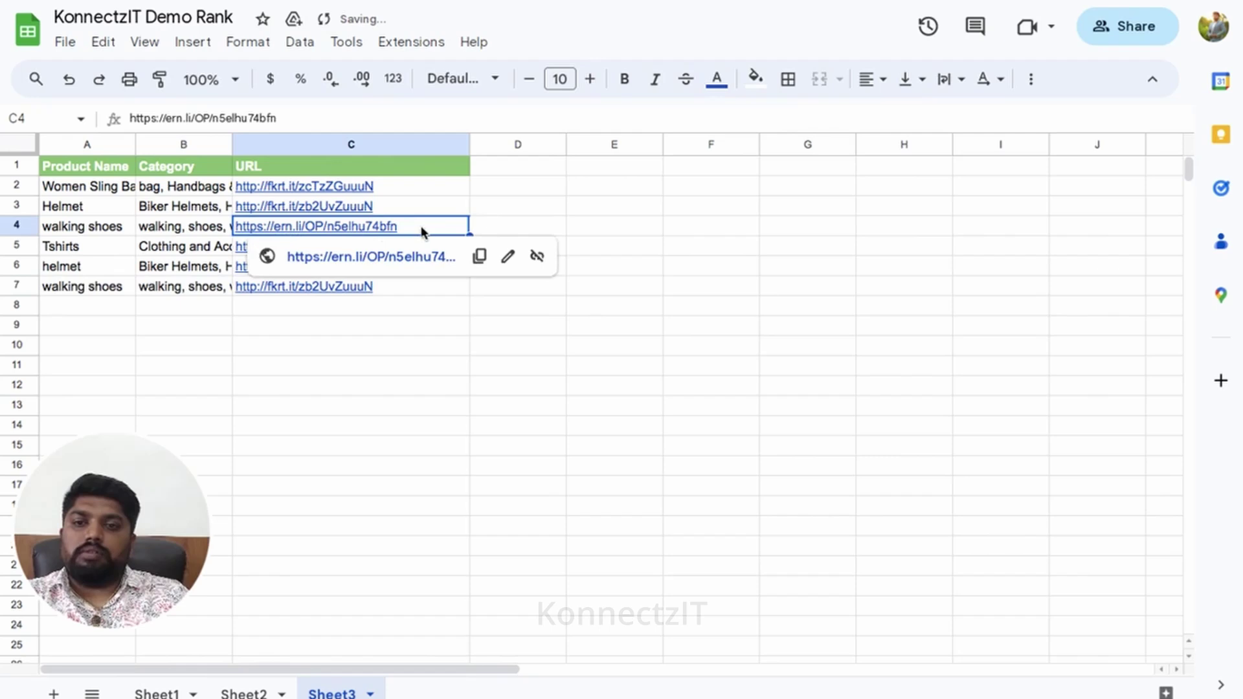
{"action": "left_click", "coordinate": [477, 255]}
{"action": "double_click", "coordinate": [408, 283]}
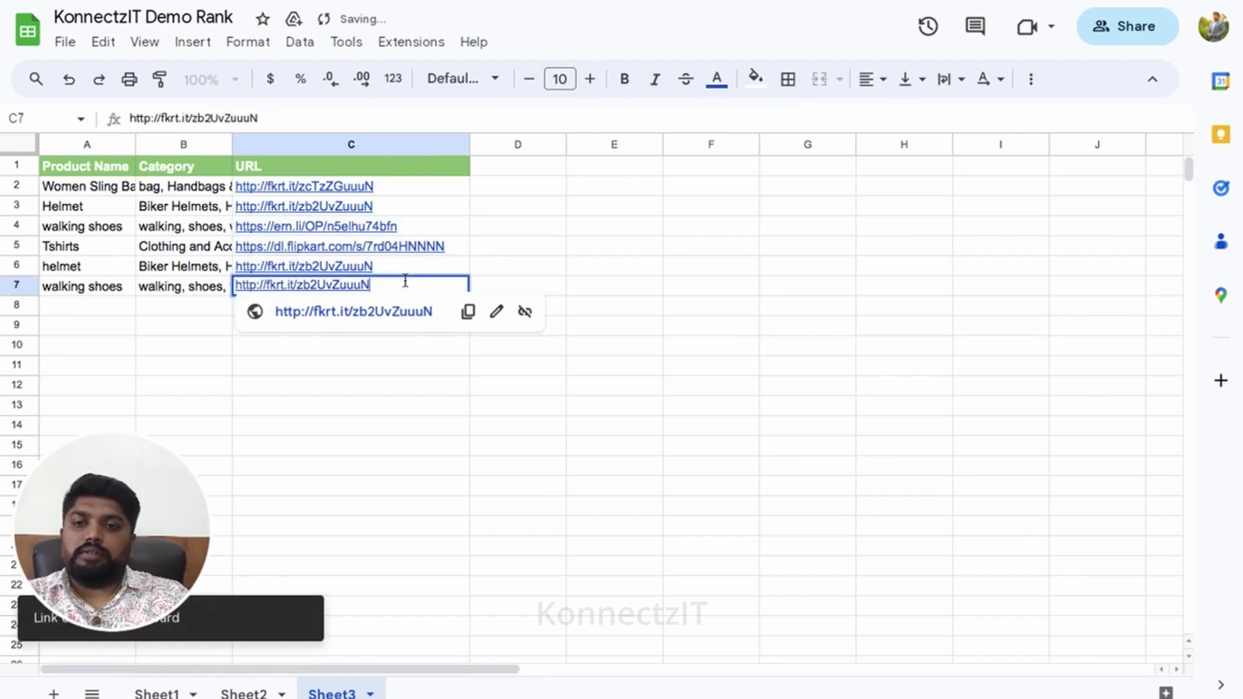
{"action": "key", "text": "ctrl+a"}
{"action": "key", "text": "ctrl+v"}
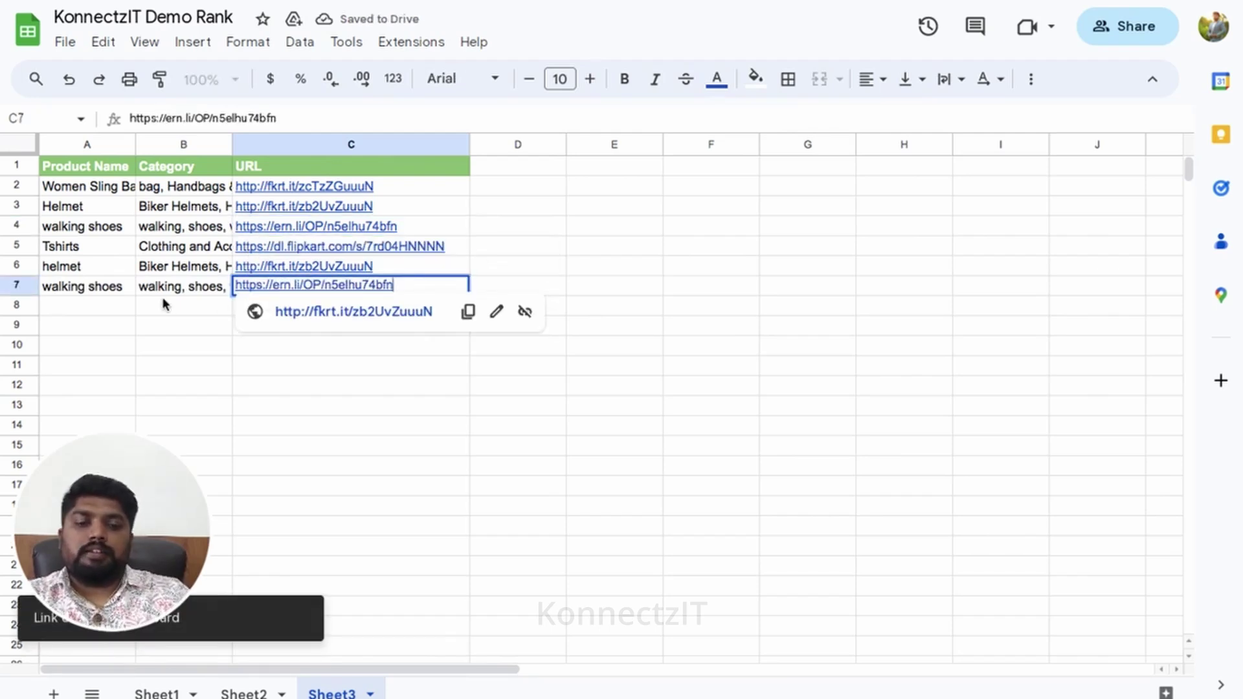
{"action": "key", "text": "Return"}
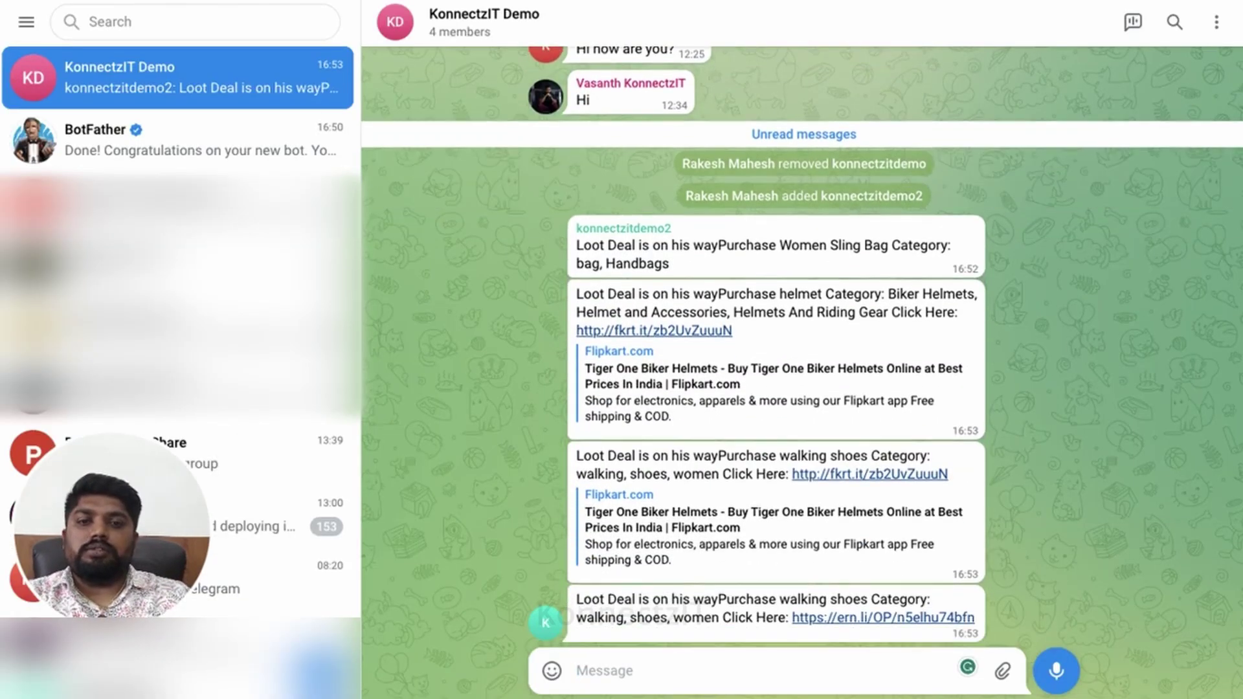
Heart-react to the bot's helmet deal message, then highlight and deselect its text.
{"action": "double_click", "coordinate": [679, 340]}
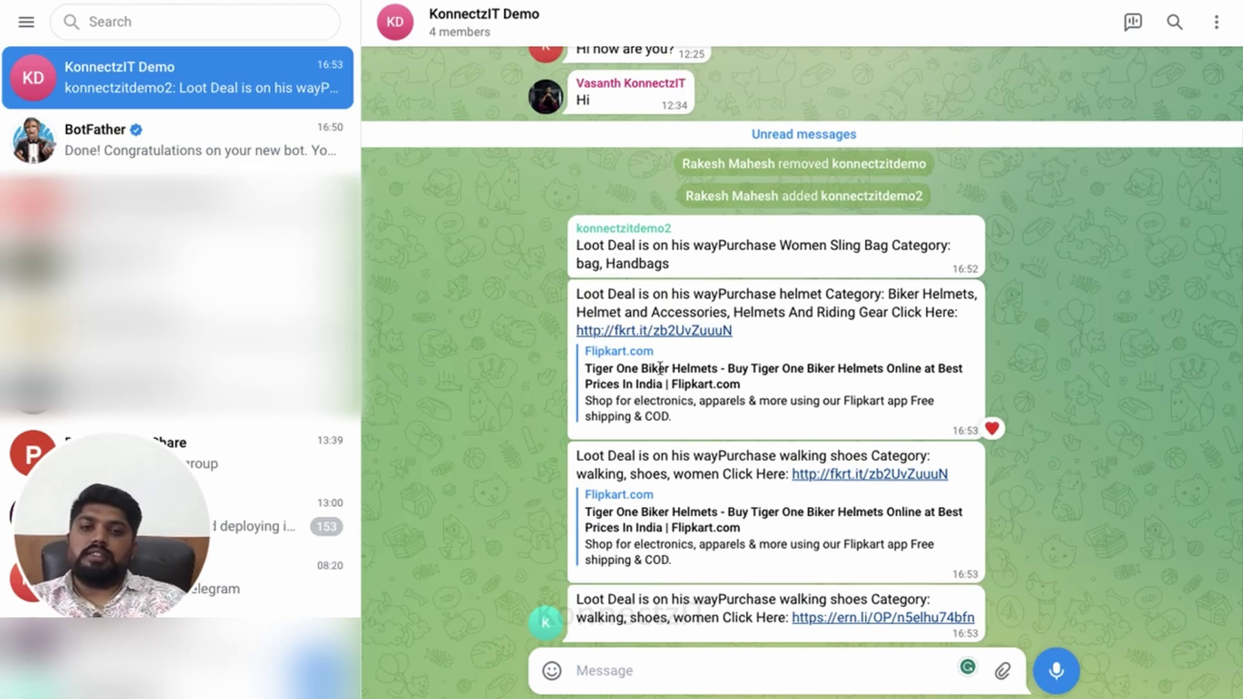
{"action": "left_click_drag", "start_coordinate": [578, 295], "coordinate": [780, 312]}
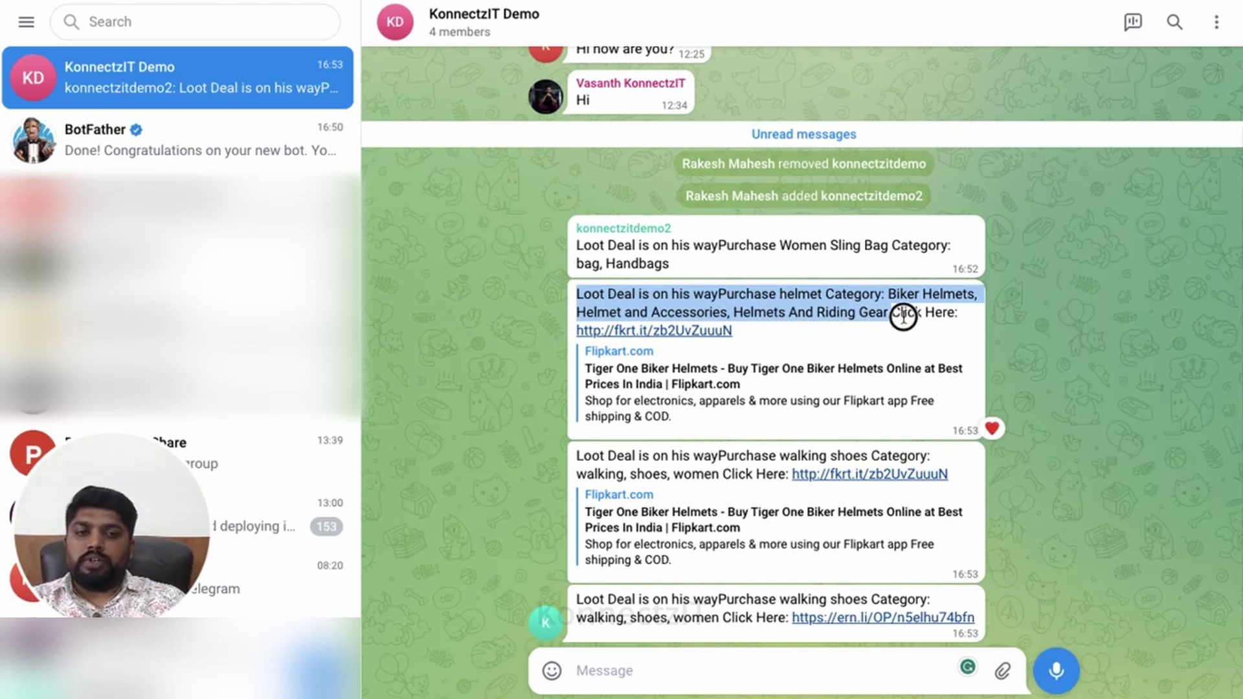
{"action": "left_click_drag", "start_coordinate": [780, 312], "coordinate": [940, 313]}
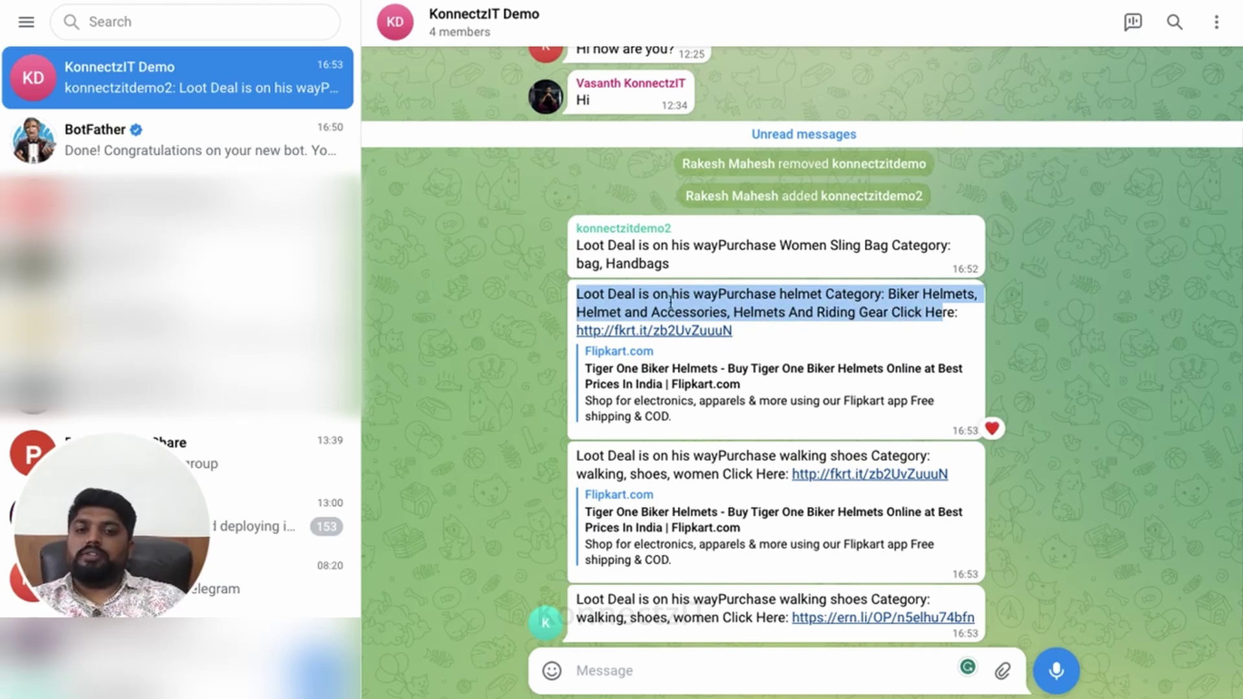
{"action": "left_click", "coordinate": [780, 319]}
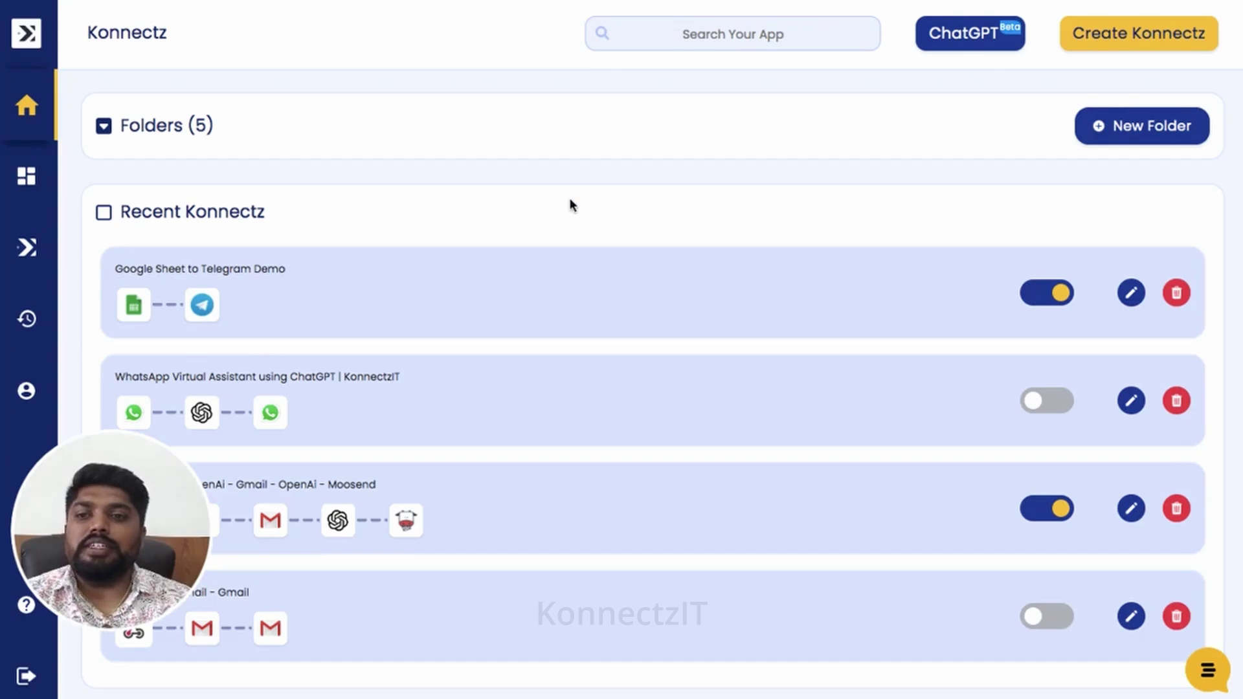
Open Google Sheet to Telegram Demo in the editor and center its three steps.
{"action": "left_click", "coordinate": [1134, 294]}
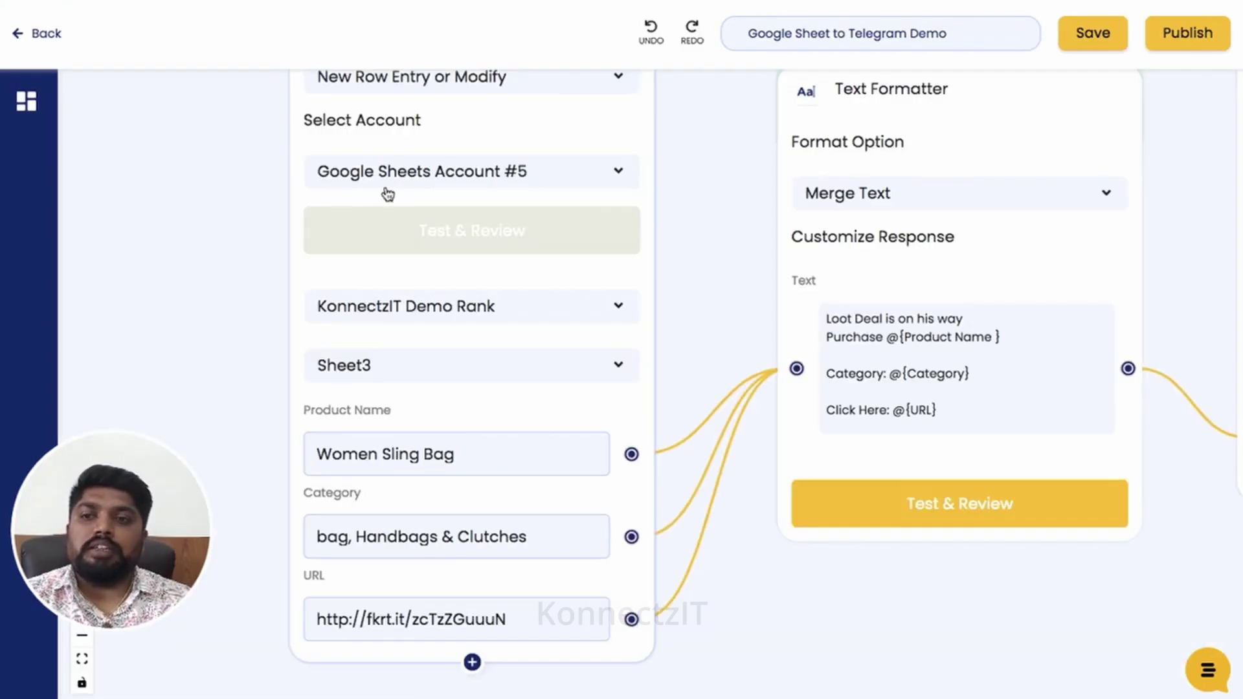
{"action": "scroll", "coordinate": [233, 278], "scroll_direction": "down", "scroll_amount": 3}
{"action": "scroll", "coordinate": [231, 278], "scroll_direction": "down", "scroll_amount": 2}
{"action": "scroll", "coordinate": [231, 279], "scroll_direction": "up", "scroll_amount": 2}
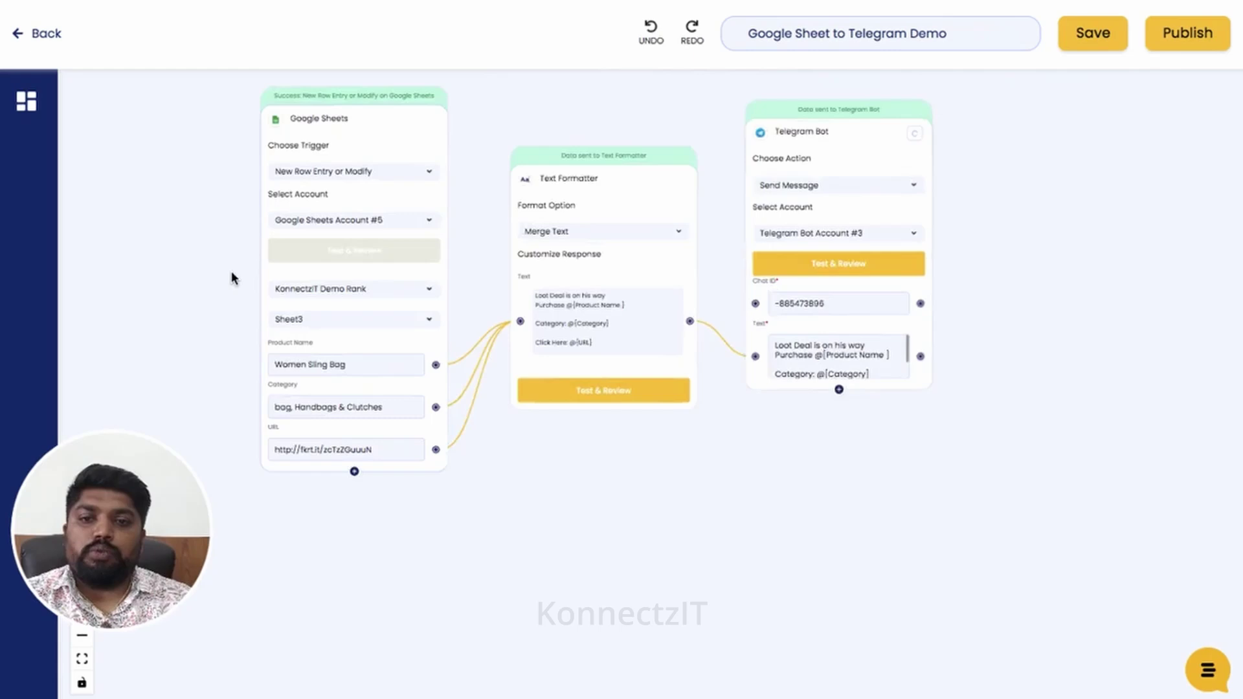
{"action": "scroll", "coordinate": [231, 279], "scroll_direction": "up", "scroll_amount": 2}
{"action": "left_click_drag", "start_coordinate": [549, 547], "coordinate": [526, 636]}
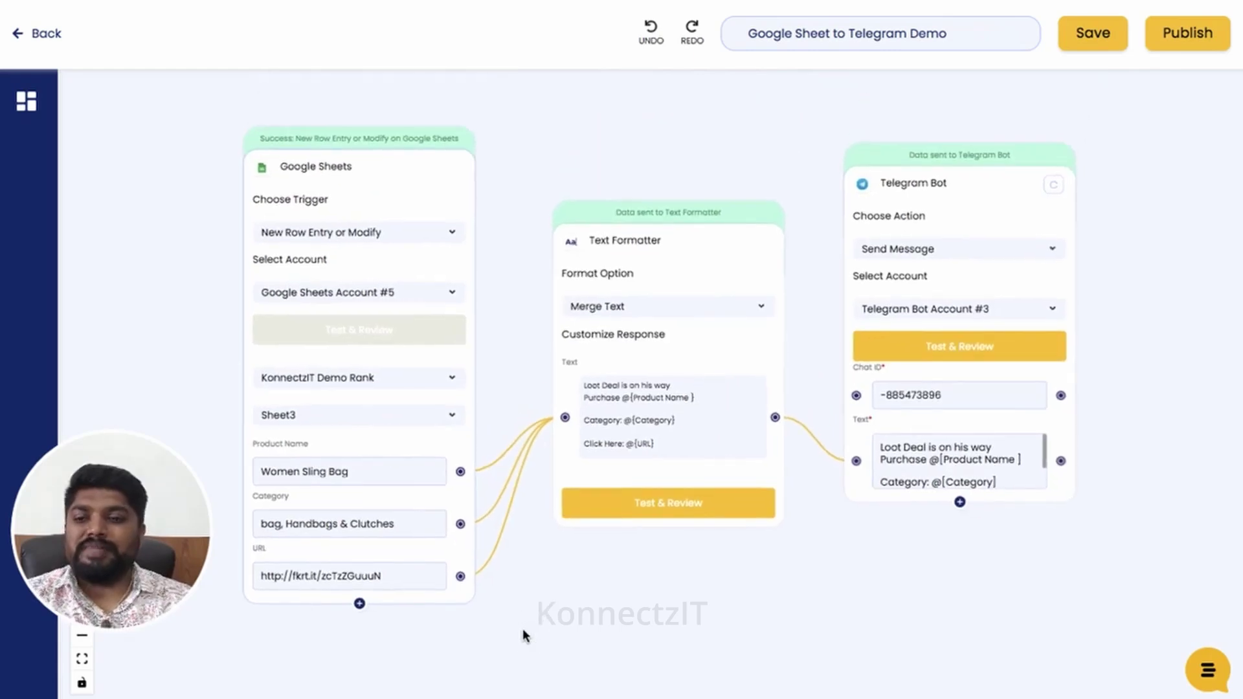